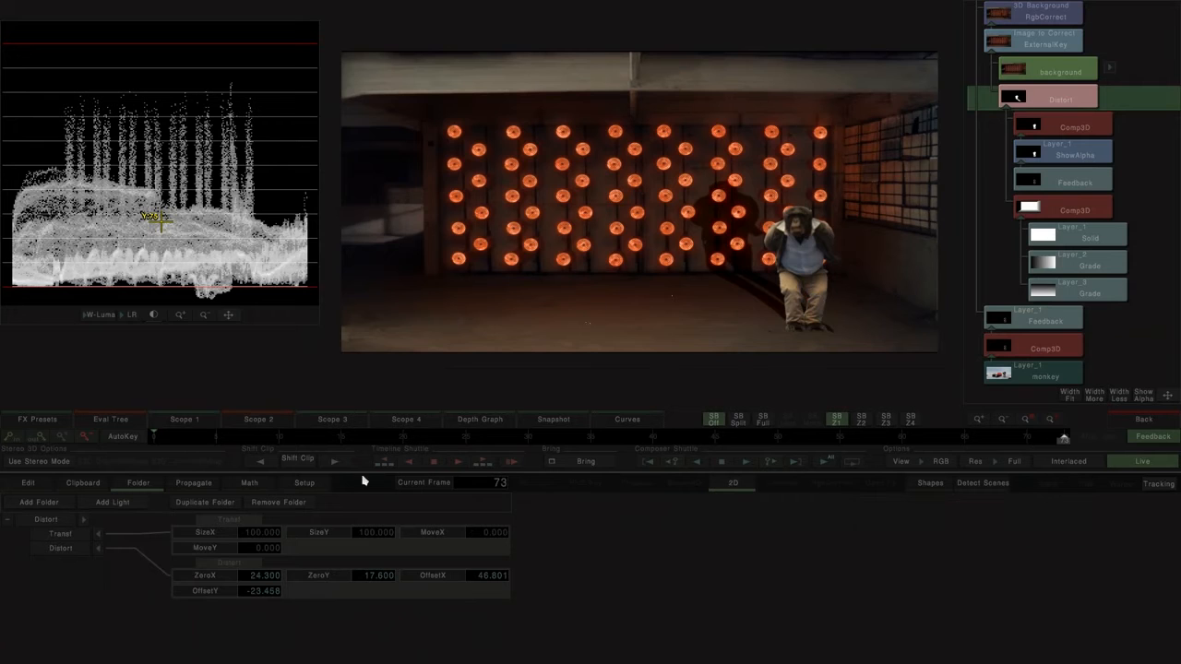
Step: Move the monkey's shadow across the room by changing the offsets of the finished composite's Distort effect
{"action": "left_click", "coordinate": [66, 552]}
{"action": "left_click_drag", "start_coordinate": [700, 333], "coordinate": [306, 309]}
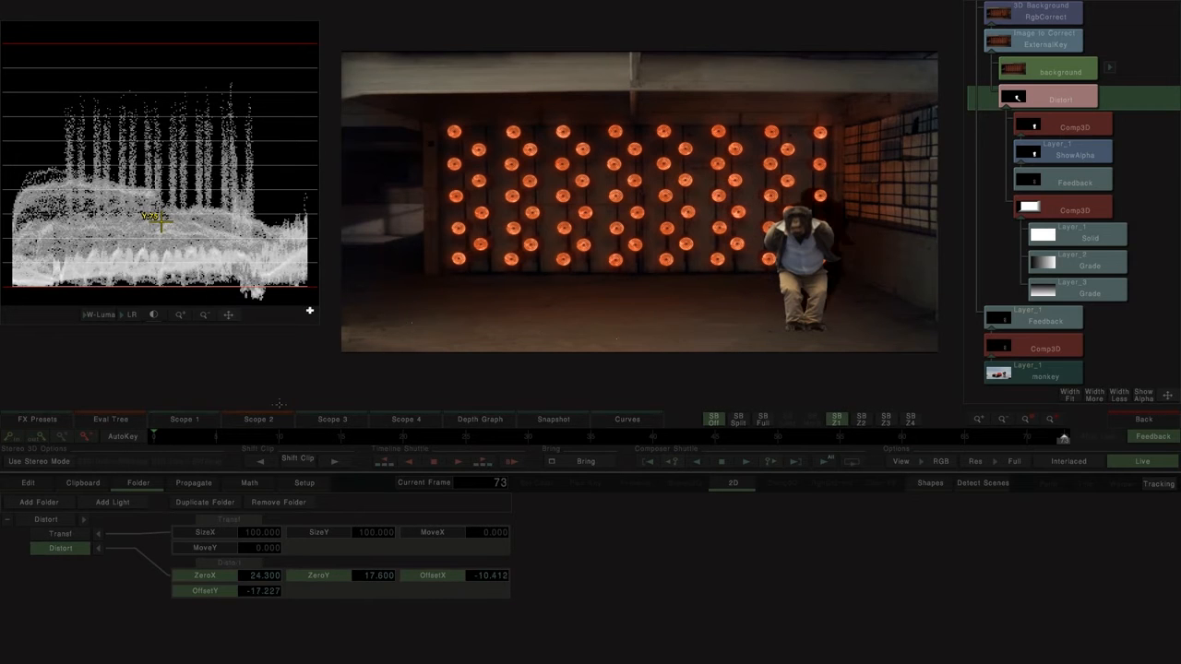
{"action": "left_click_drag", "start_coordinate": [685, 283], "coordinate": [323, 257]}
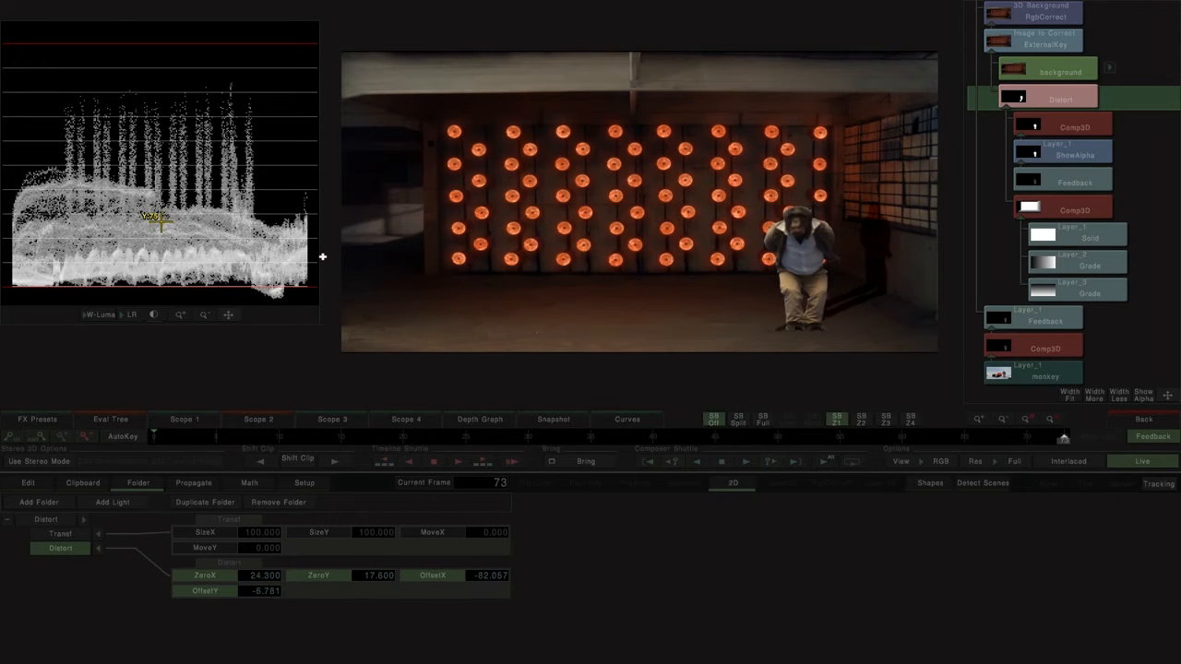
{"action": "left_click_drag", "start_coordinate": [724, 281], "coordinate": [1179, 304]}
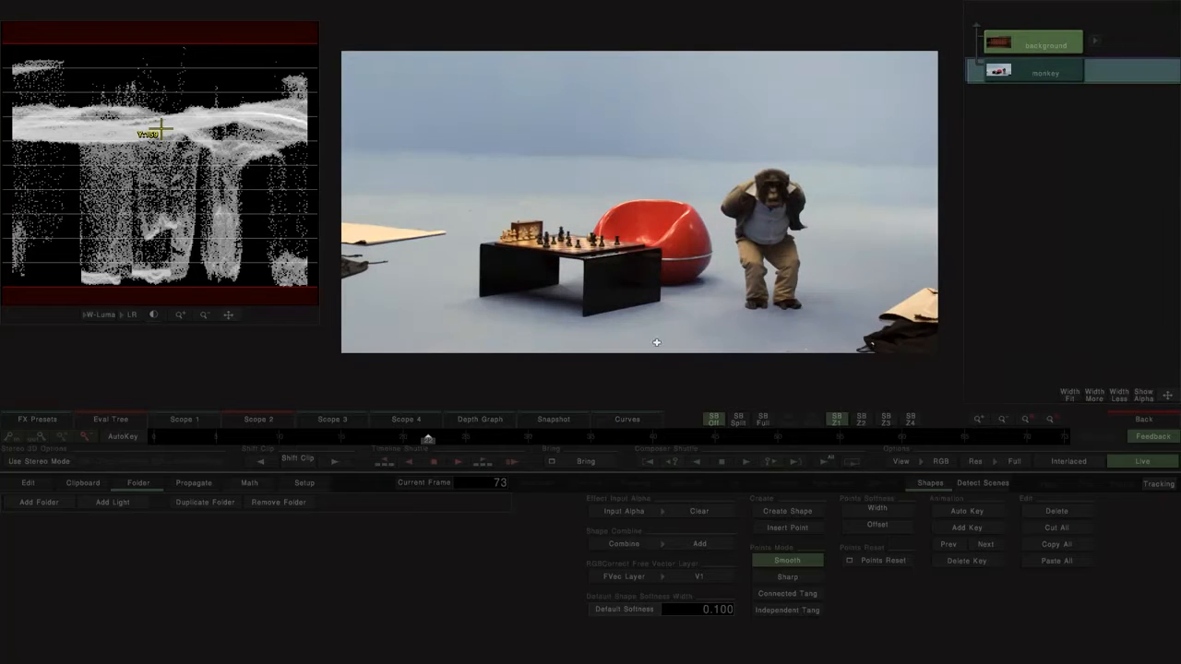
Step: Inspect the monkey clip's alpha channel and return the display to RGB
{"action": "left_click_drag", "start_coordinate": [702, 309], "coordinate": [621, 308]}
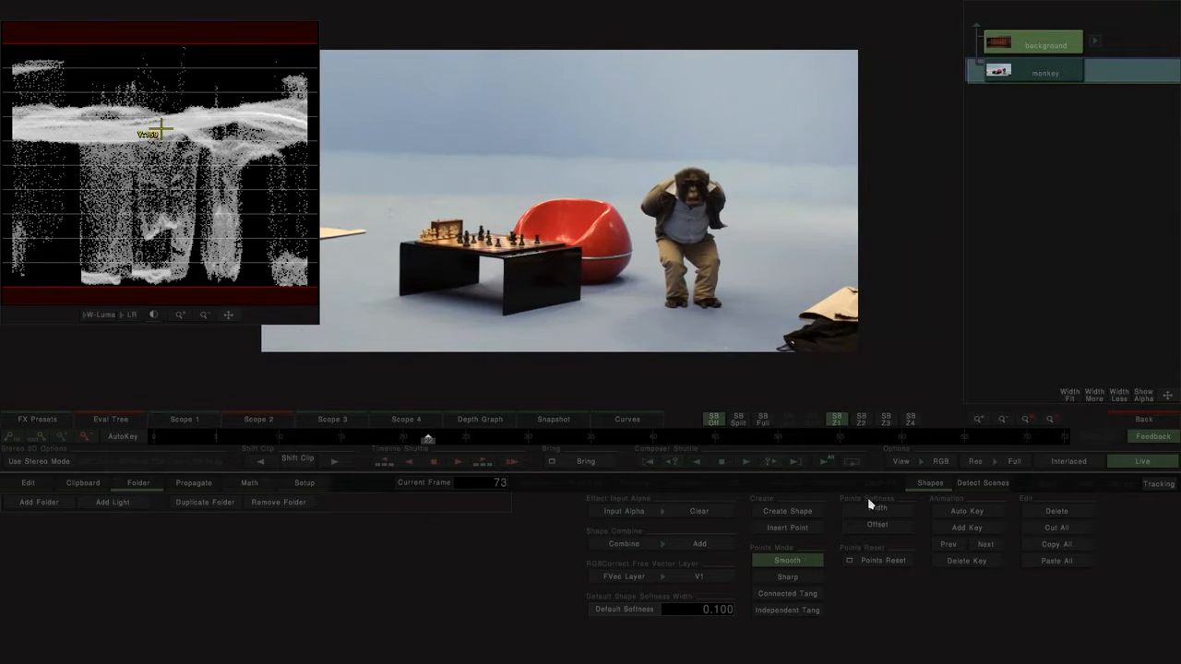
{"action": "left_click", "coordinate": [941, 462]}
{"action": "left_click", "coordinate": [924, 431]}
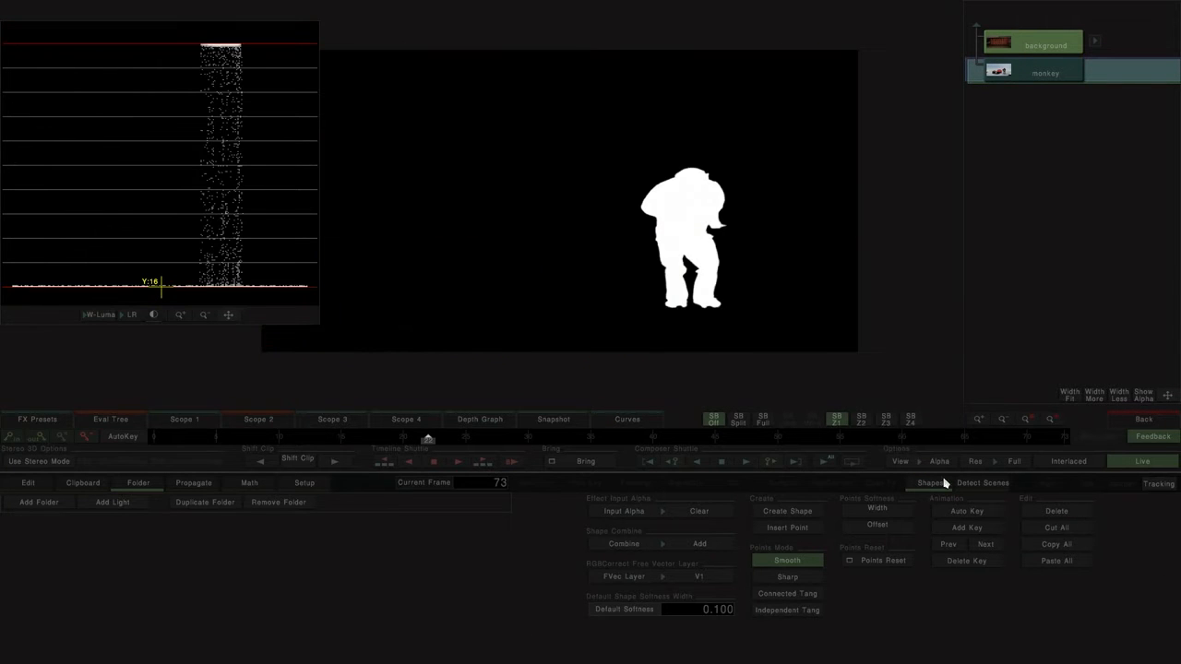
{"action": "left_click", "coordinate": [941, 463]}
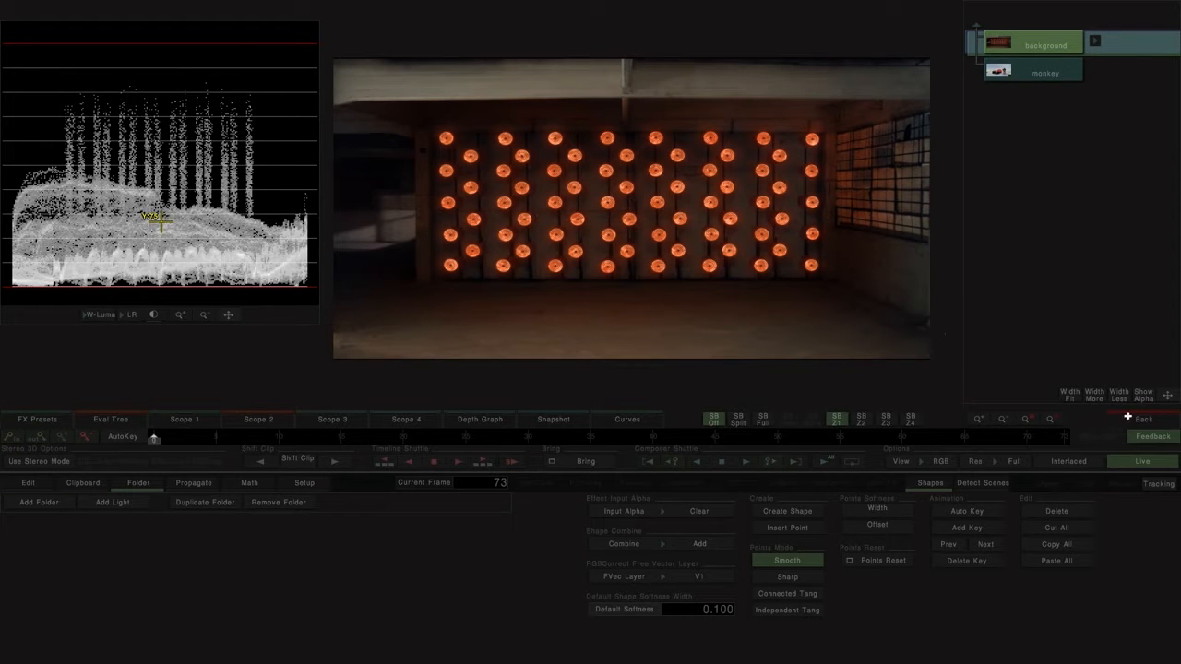
Step: Return to the timeline and stack a Comp3D and a Feedback effect above the new monkey clip
{"action": "left_click", "coordinate": [1134, 418]}
{"action": "left_click", "coordinate": [452, 456]}
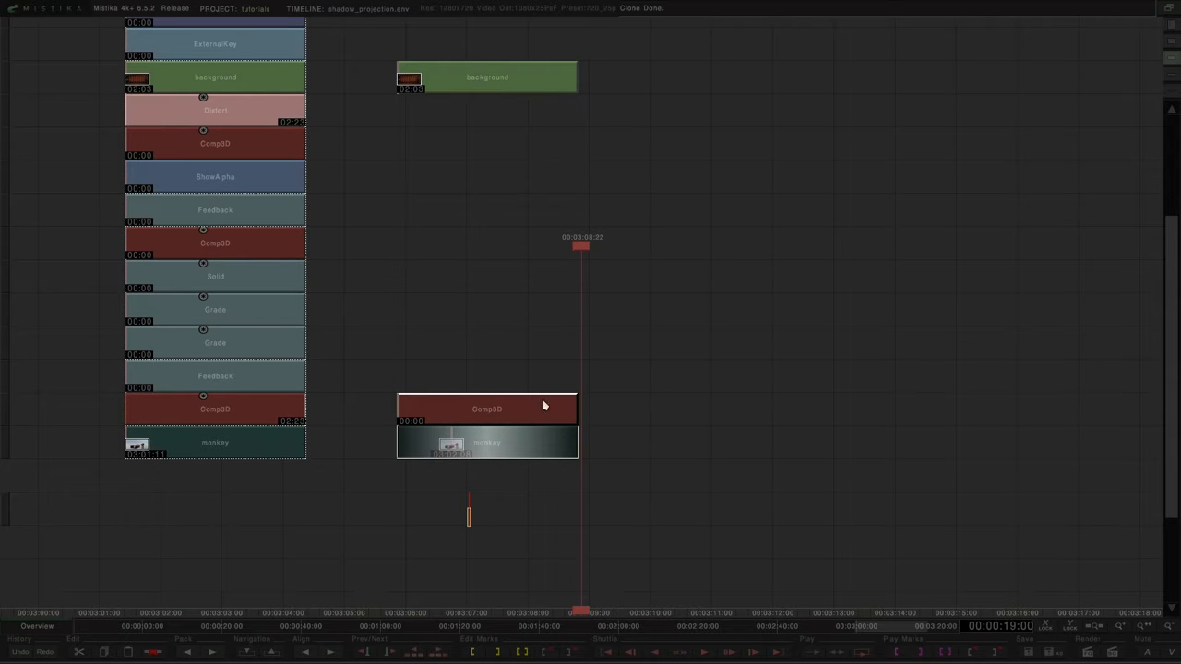
{"action": "left_click", "coordinate": [1173, 8]}
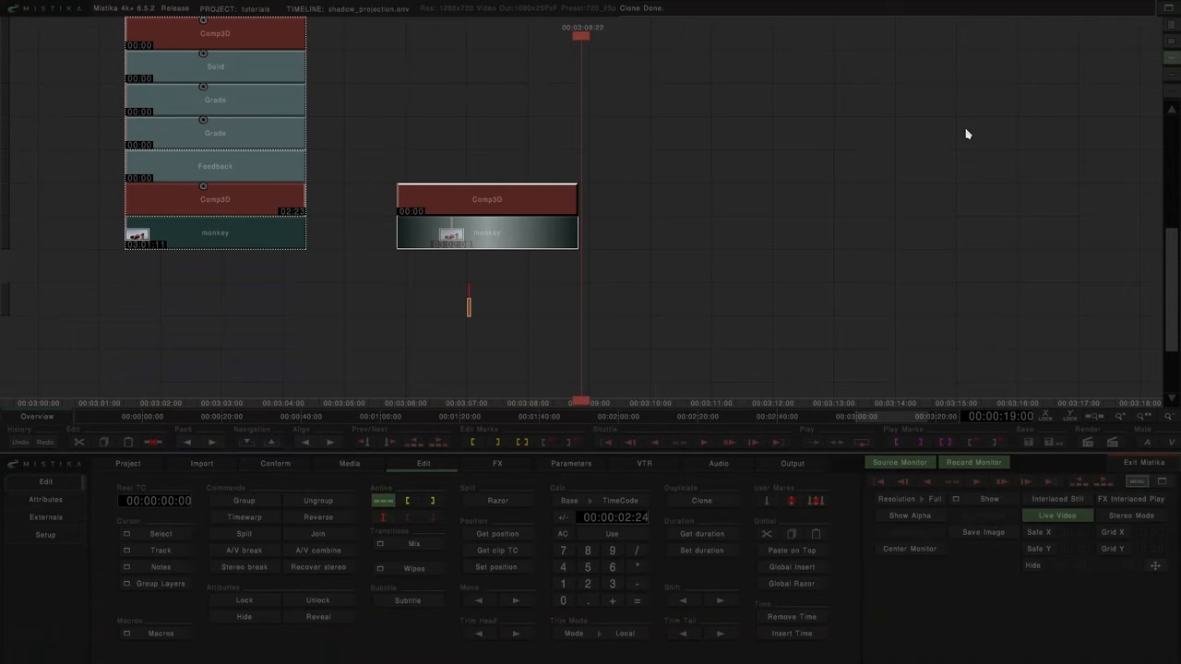
{"action": "left_click", "coordinate": [486, 468]}
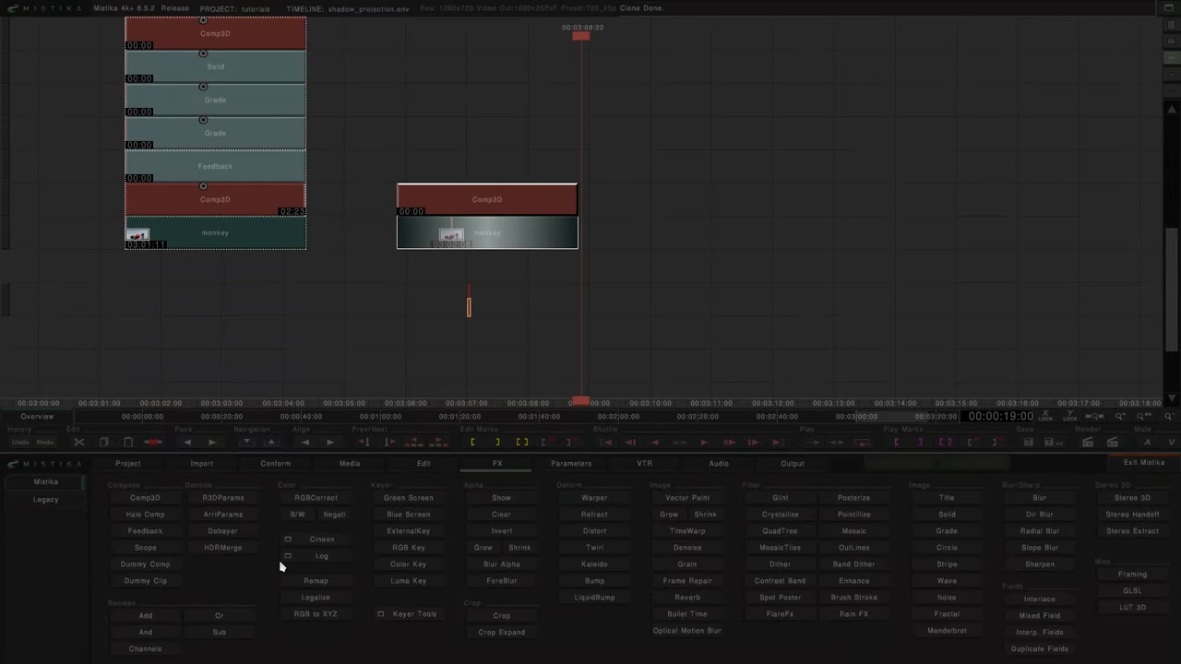
{"action": "left_click", "coordinate": [159, 534]}
Step: Place a second Feedback below the background clip and stack ShowAlpha and Comp3D above it
{"action": "left_click_drag", "start_coordinate": [411, 272], "coordinate": [462, 268]}
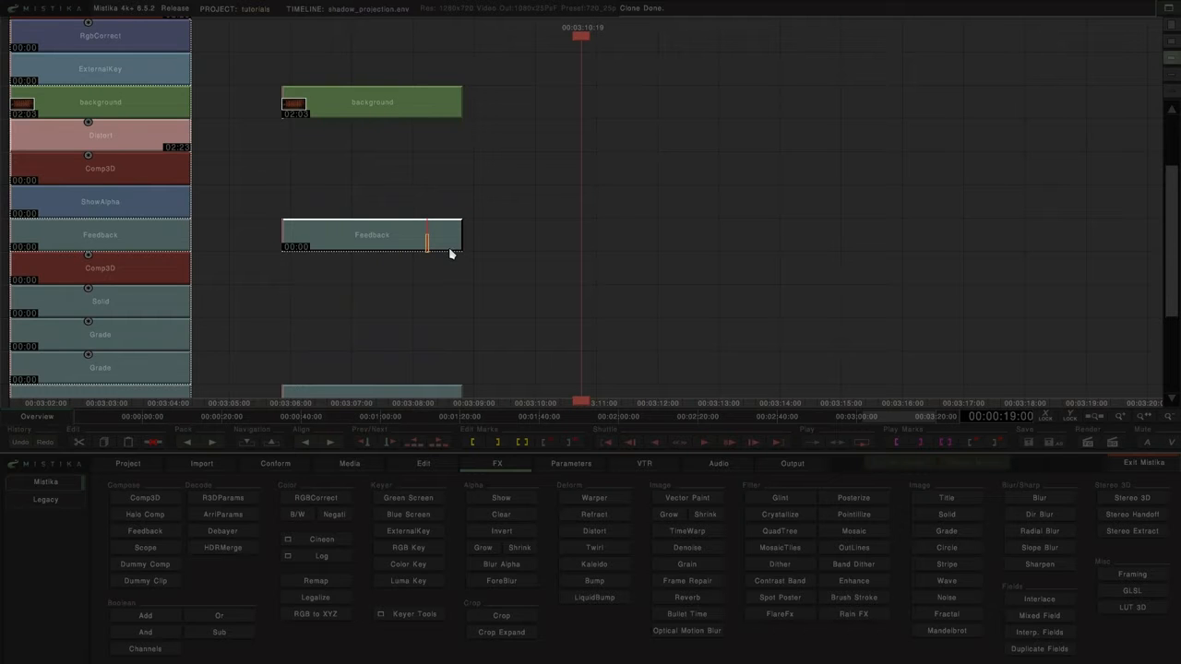
{"action": "left_click", "coordinate": [449, 250]}
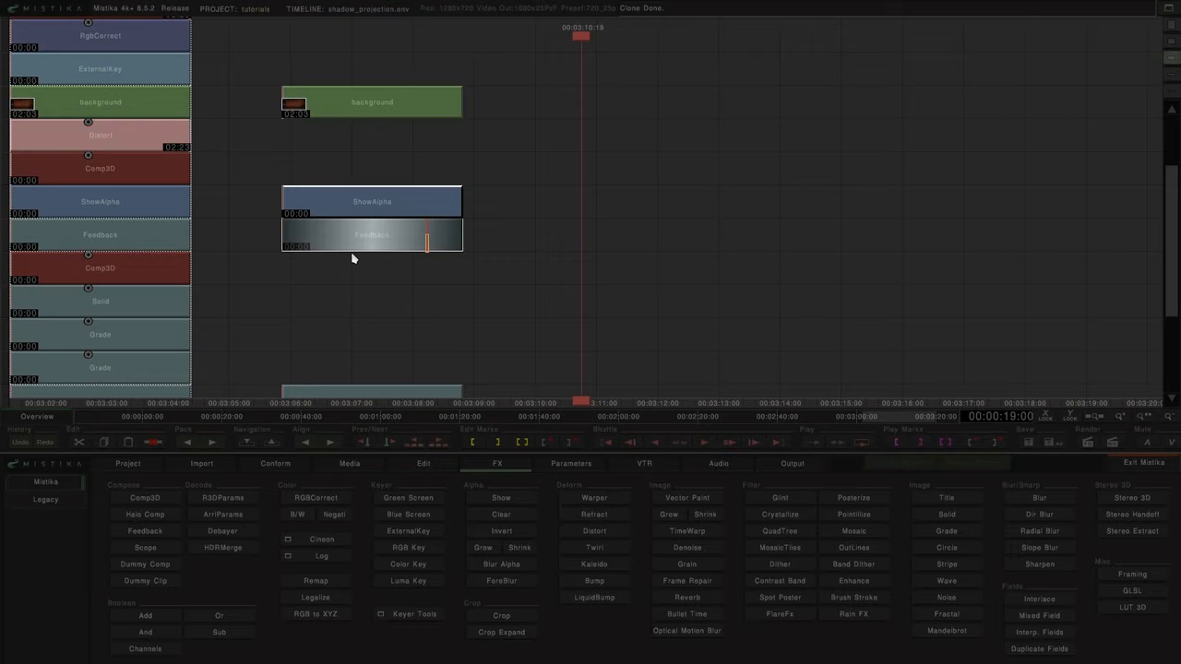
{"action": "left_click", "coordinate": [145, 499]}
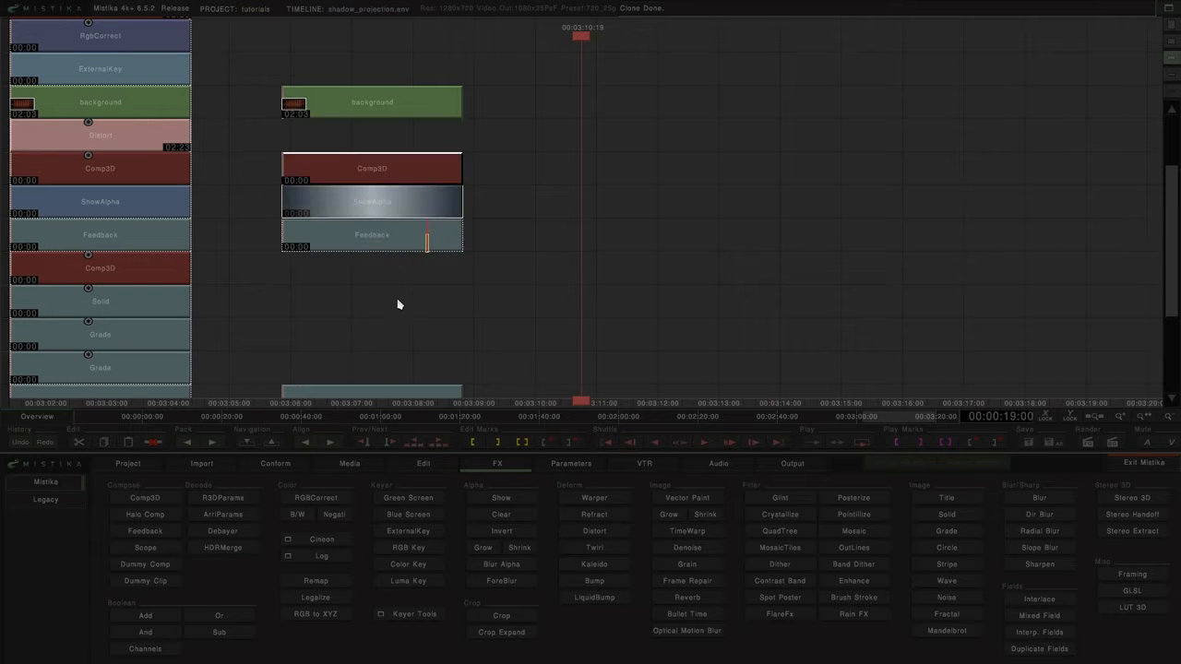
Step: Add an ExternalKey over the background clip and an RGBCorrect effect above it
{"action": "left_click", "coordinate": [439, 119]}
{"action": "left_click", "coordinate": [409, 532]}
{"action": "left_click_drag", "start_coordinate": [548, 134], "coordinate": [581, 221]}
{"action": "left_click", "coordinate": [316, 499]}
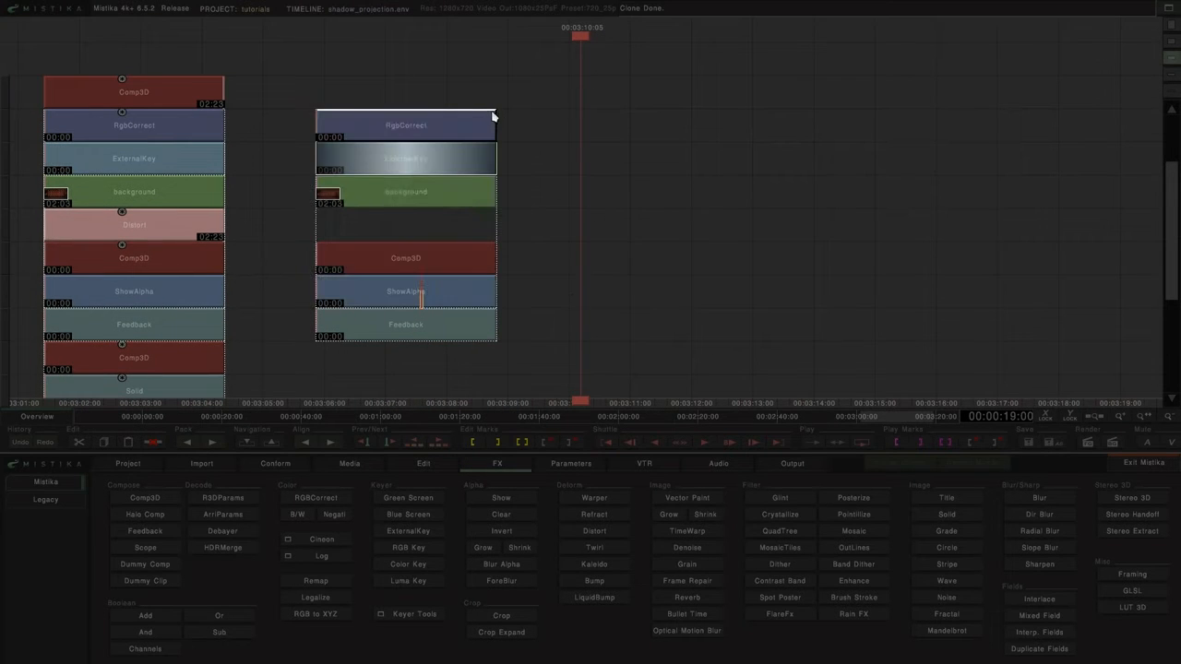
Step: Select the entire new stack from background to monkey and cap it with a Comp3D
{"action": "left_click_drag", "start_coordinate": [447, 72], "coordinate": [397, 346]}
{"action": "left_click", "coordinate": [145, 498]}
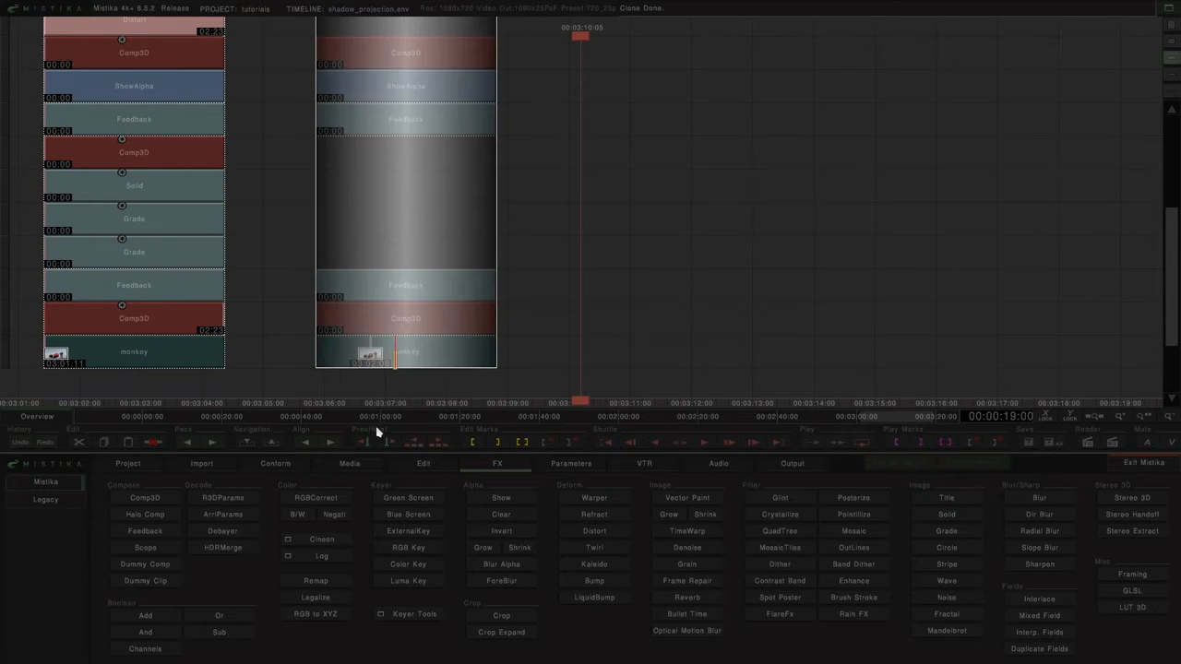
{"action": "left_click_drag", "start_coordinate": [600, 121], "coordinate": [609, 338]}
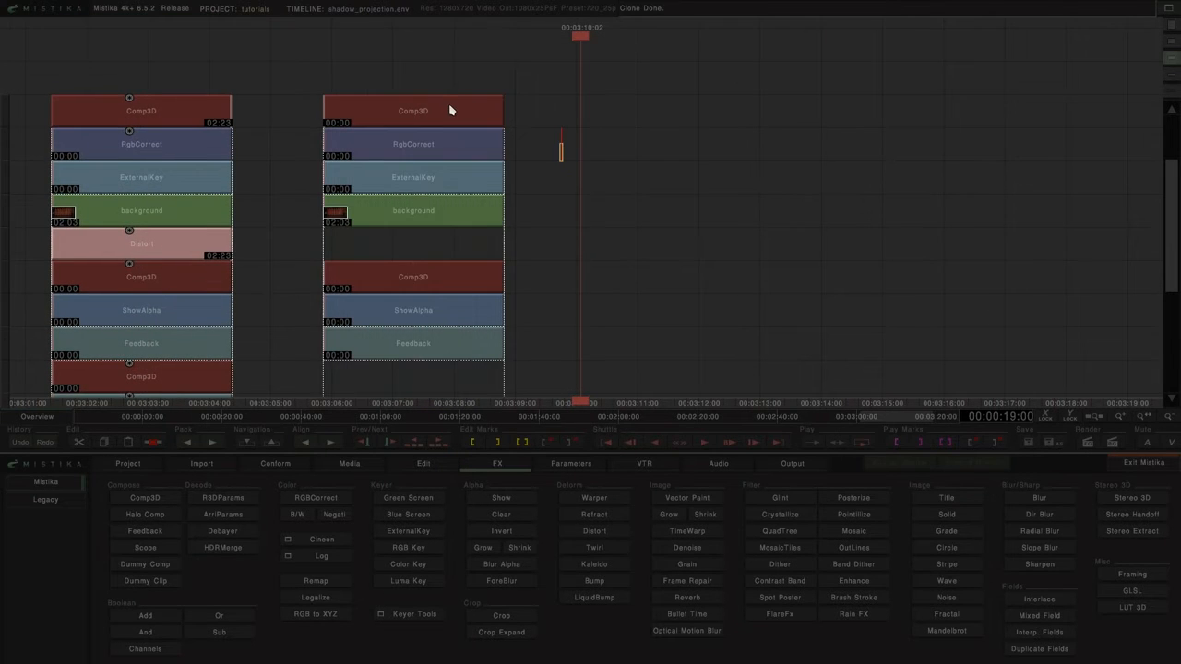
Step: Open the topmost Comp3D and set the blending attribute of Layer_1 to Premultiplied
{"action": "double_click", "coordinate": [451, 110]}
{"action": "left_click", "coordinate": [100, 635]}
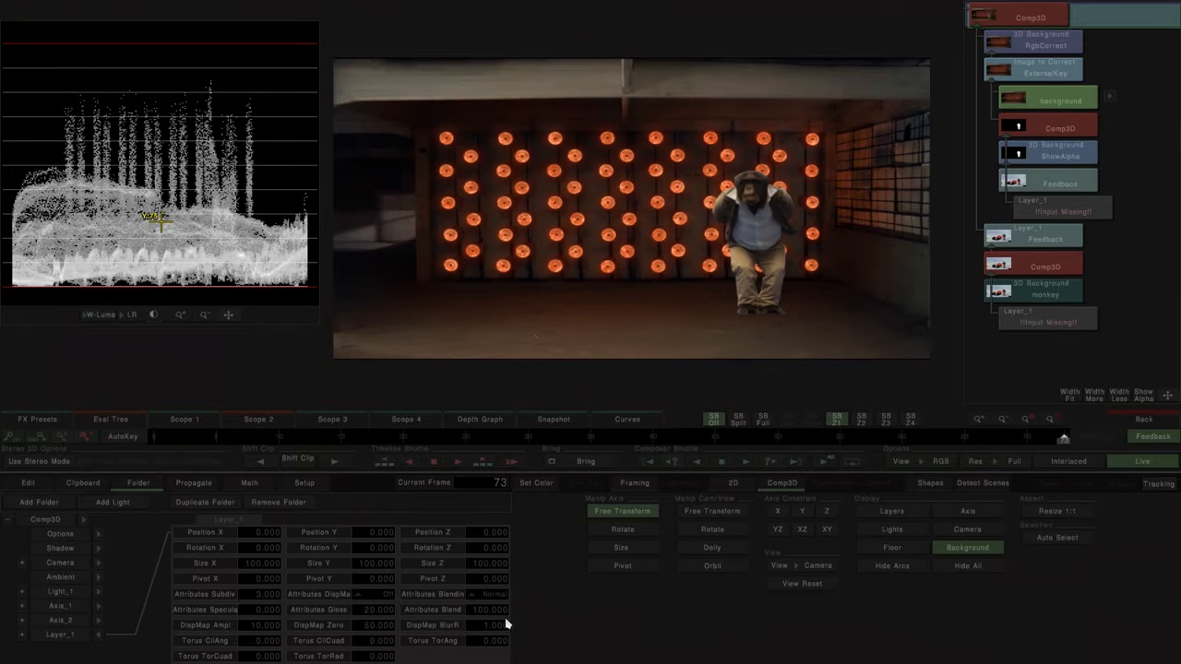
{"action": "left_click", "coordinate": [496, 595]}
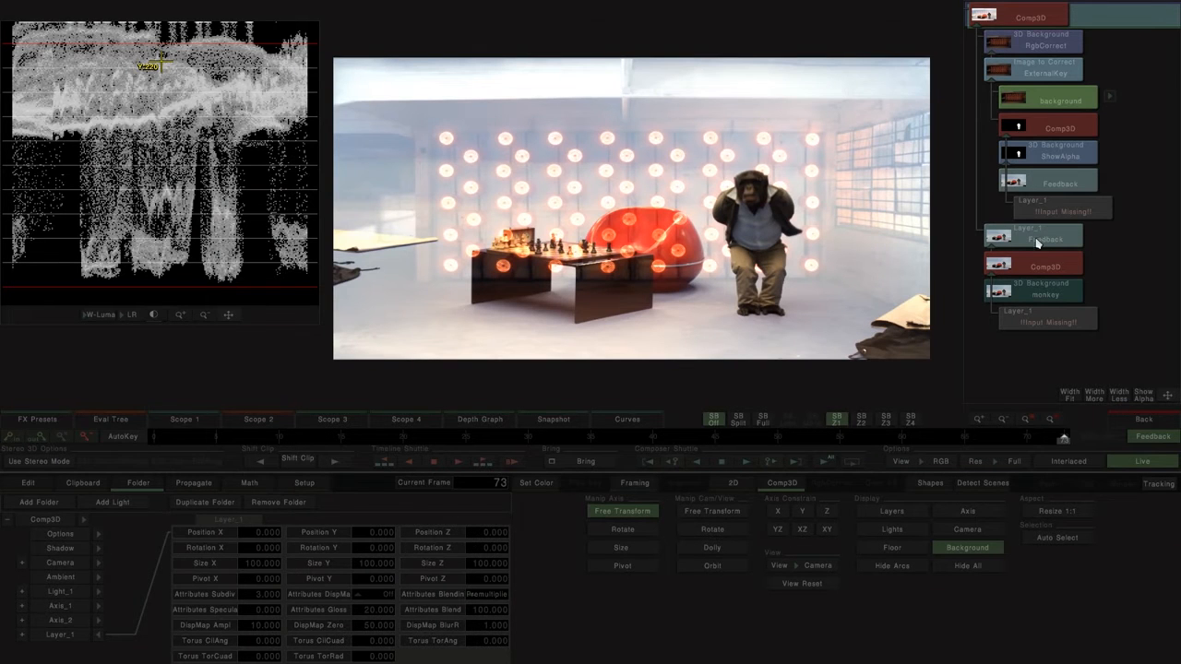
Step: Set the Background option to No on the Comp3D above the monkey clip
{"action": "left_click", "coordinate": [1052, 266]}
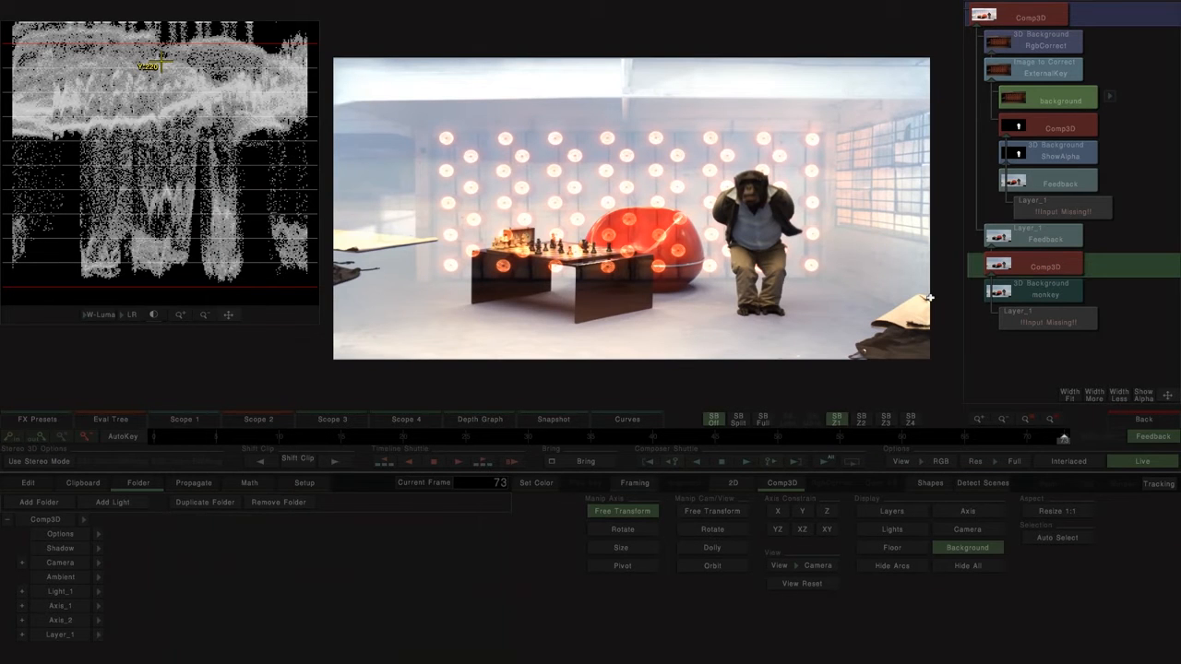
{"action": "left_click", "coordinate": [99, 534]}
{"action": "left_click", "coordinate": [274, 534]}
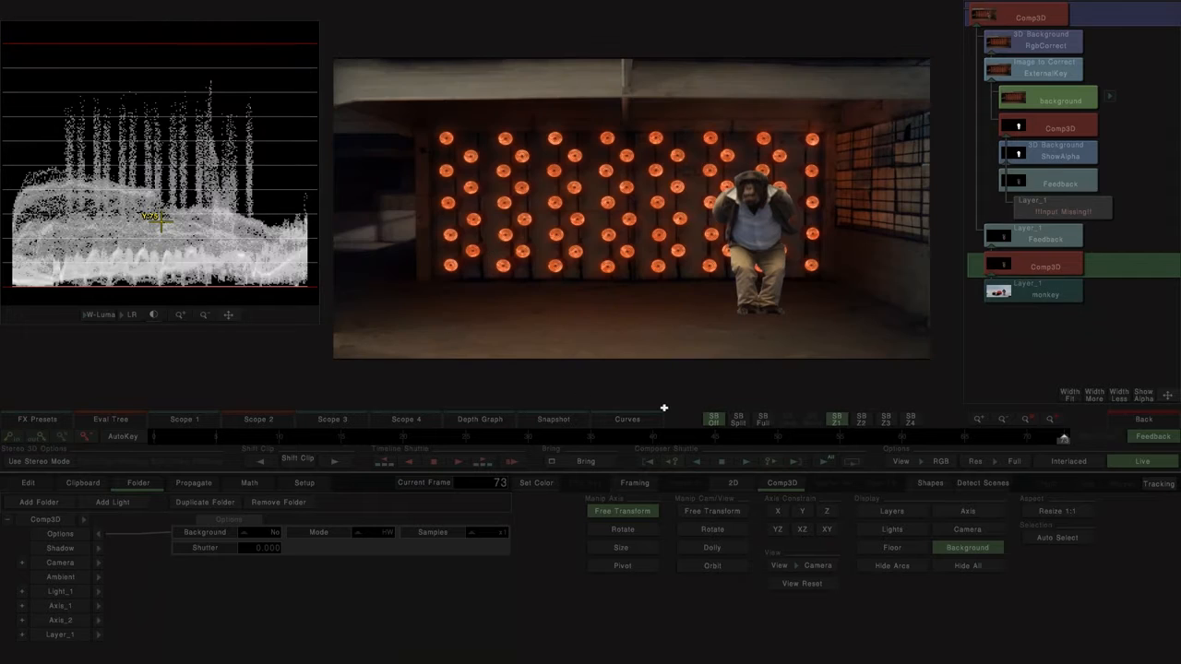
Step: Place the pivot of the monkey's Layer_1 at its feet and shift the layer slightly to the left
{"action": "left_click", "coordinate": [1026, 277]}
{"action": "left_click", "coordinate": [57, 635]}
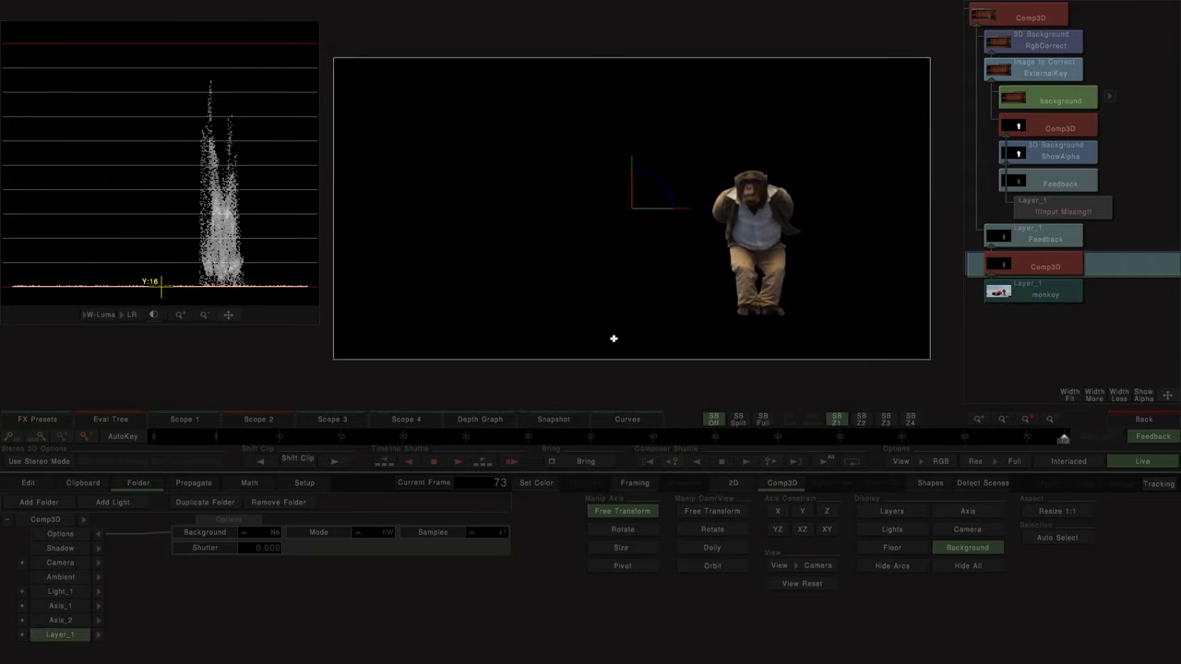
{"action": "left_click", "coordinate": [620, 566]}
{"action": "left_click_drag", "start_coordinate": [651, 222], "coordinate": [773, 322]}
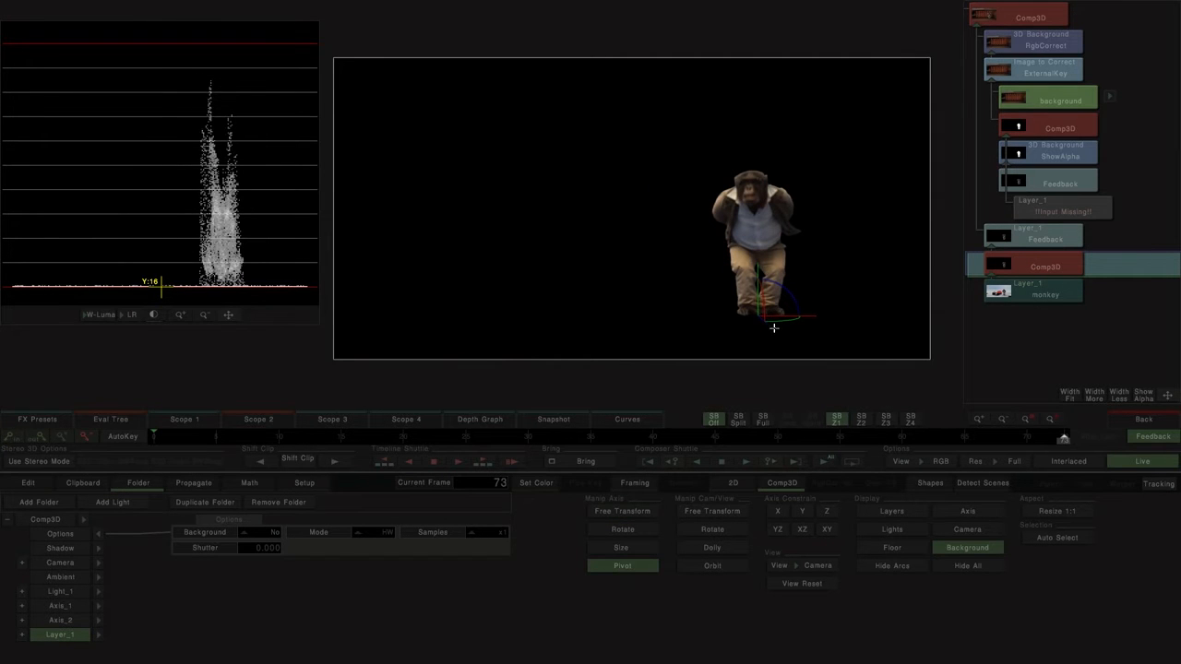
{"action": "left_click", "coordinate": [631, 514]}
{"action": "left_click_drag", "start_coordinate": [749, 268], "coordinate": [711, 273]}
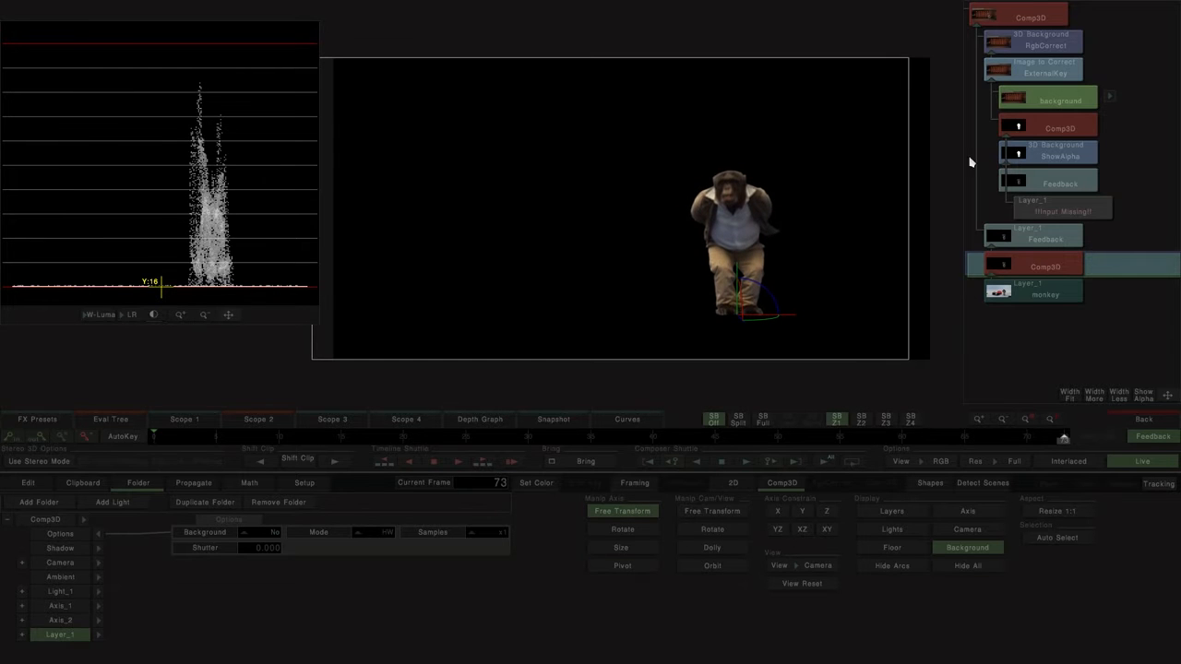
Step: On the RgbCorrect's first free vector, enable the key window and lower Dest Mid to about -18.5
{"action": "left_click", "coordinate": [1046, 20]}
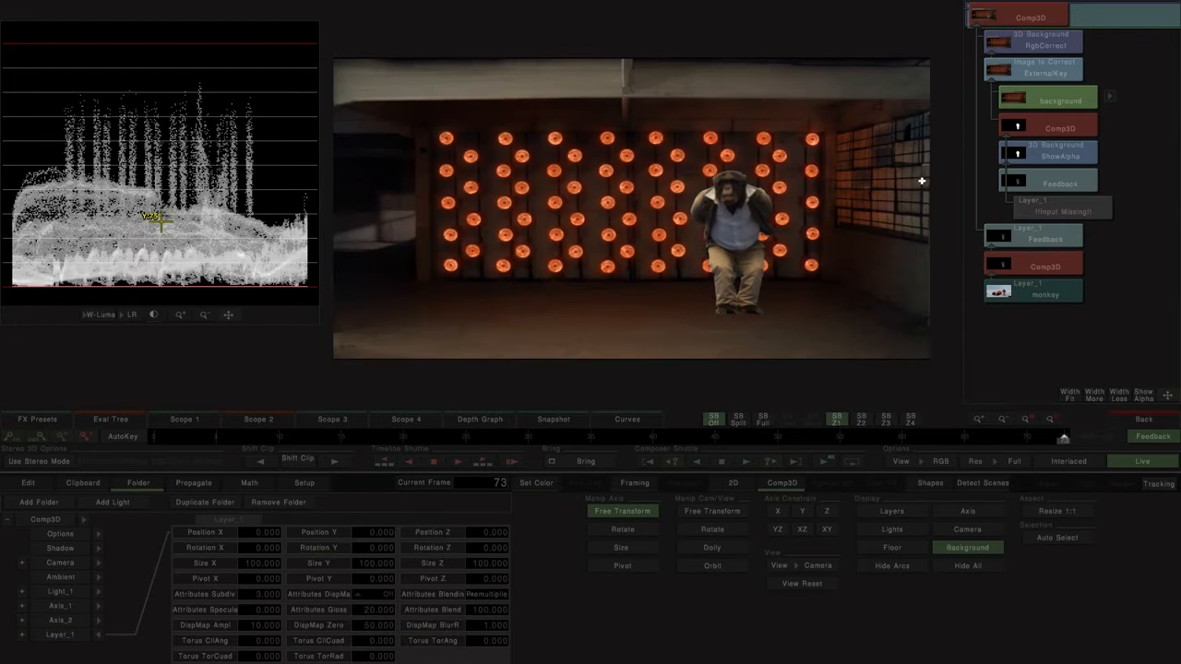
{"action": "left_click", "coordinate": [1059, 46]}
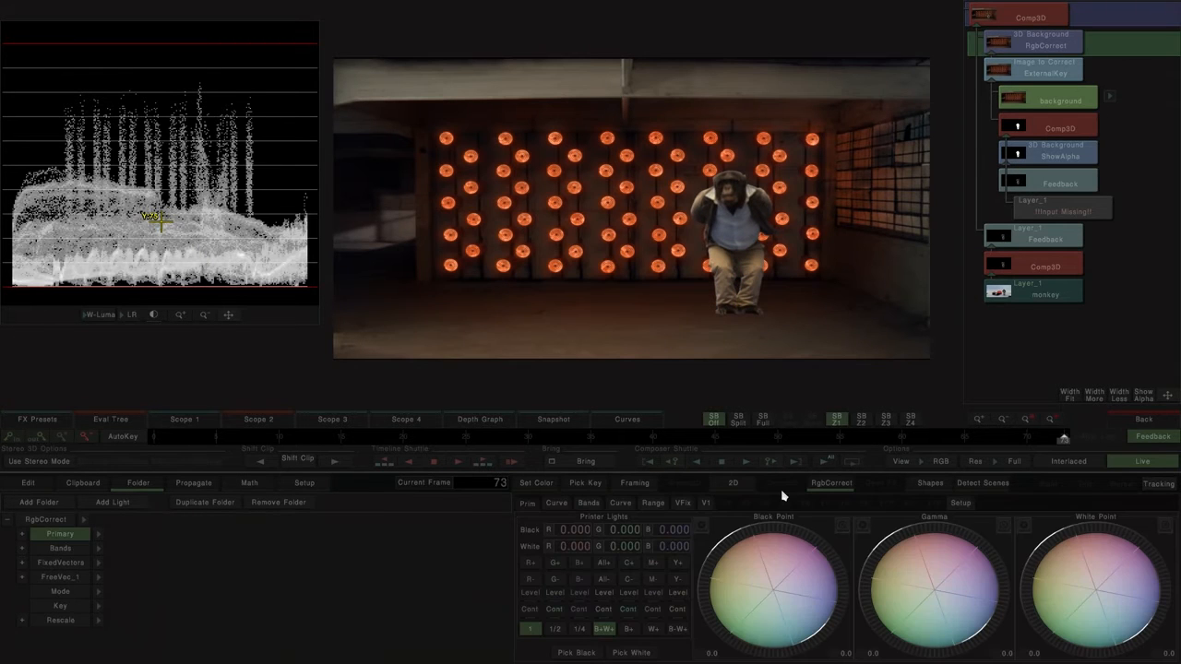
{"action": "left_click", "coordinate": [706, 505]}
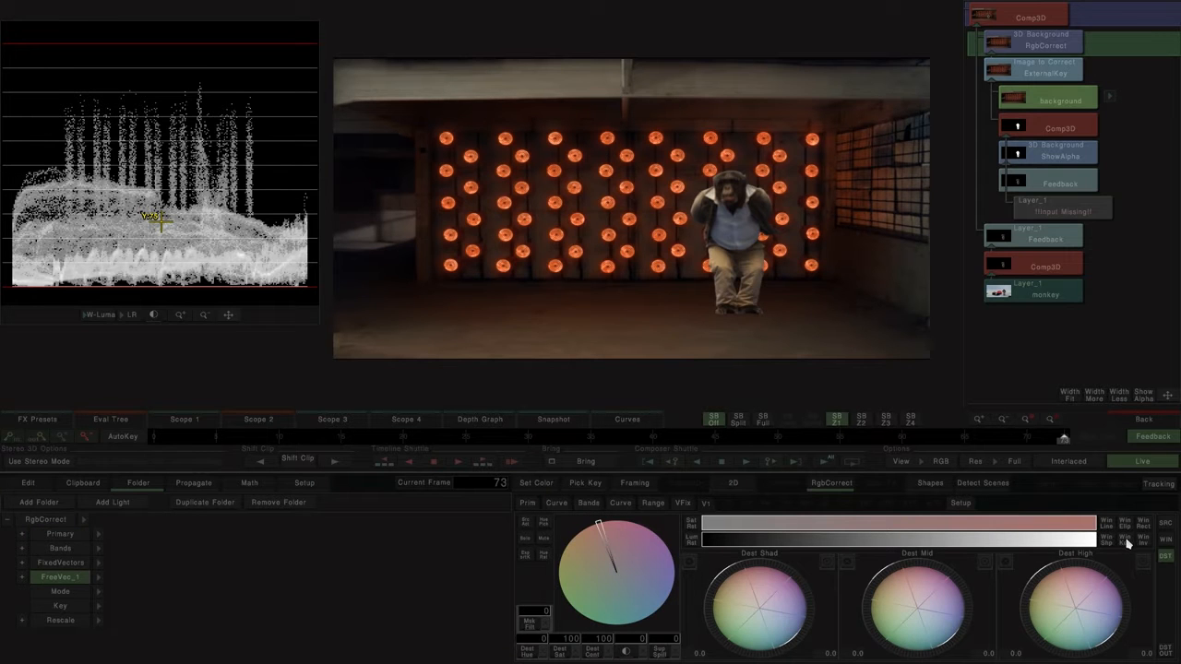
{"action": "left_click_drag", "start_coordinate": [933, 577], "coordinate": [907, 571]}
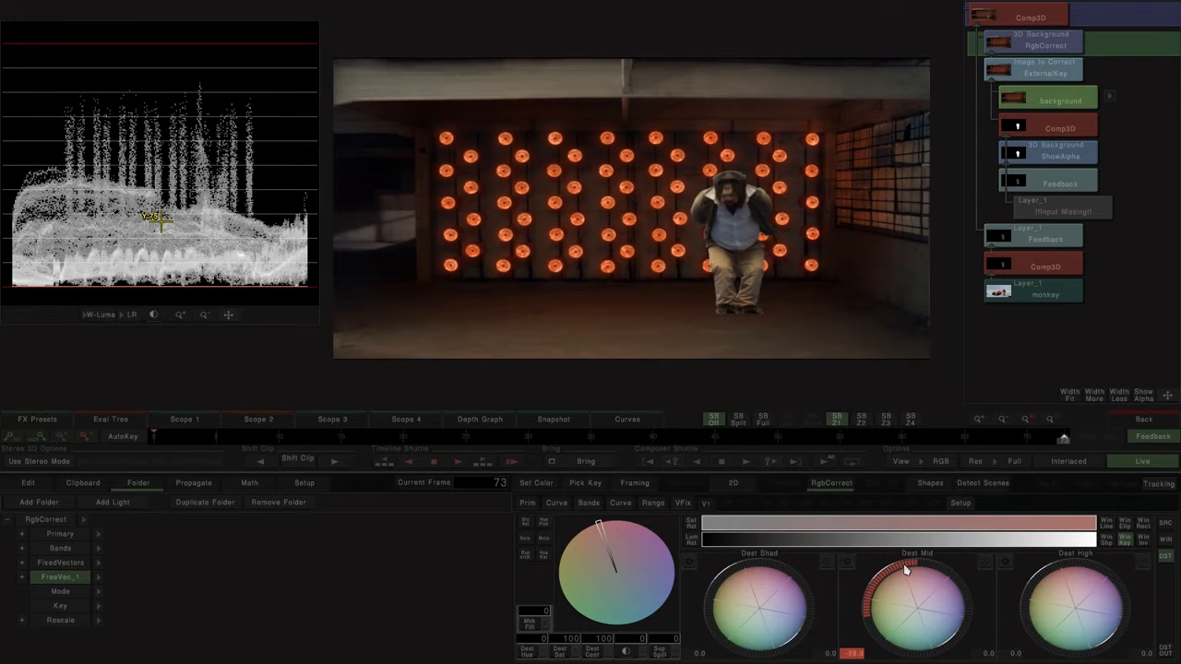
Step: In the shadow's Comp3D, shift Layer_1 to the right of the monkey and set Background to No
{"action": "left_click", "coordinate": [1047, 129]}
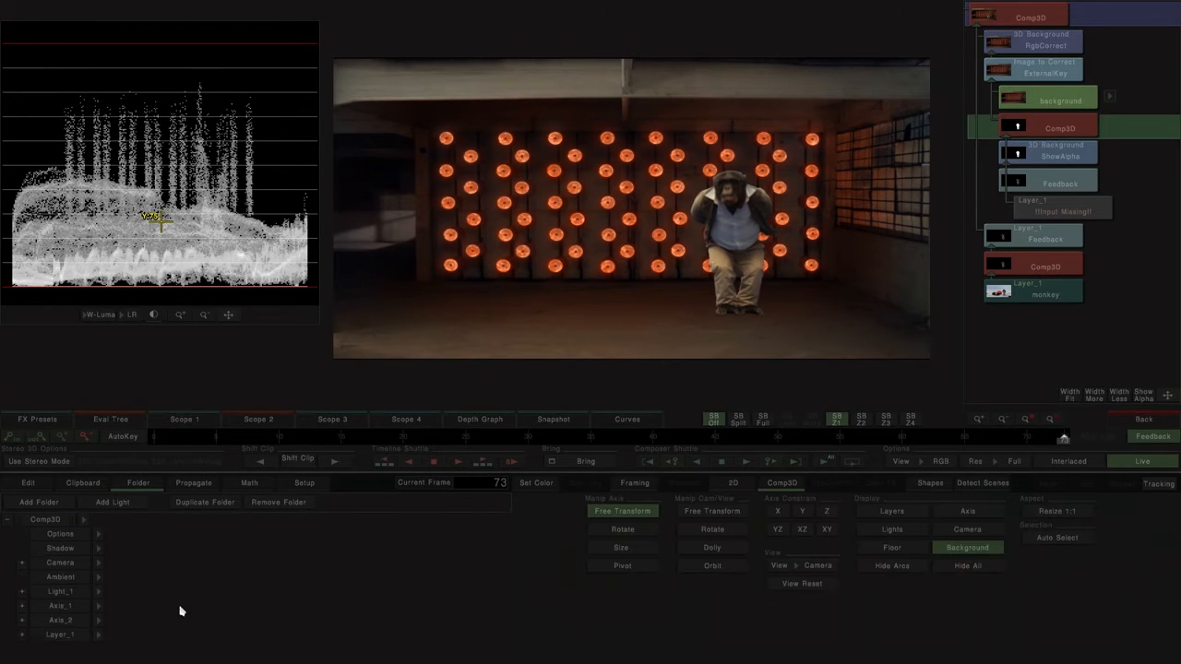
{"action": "left_click", "coordinate": [99, 606]}
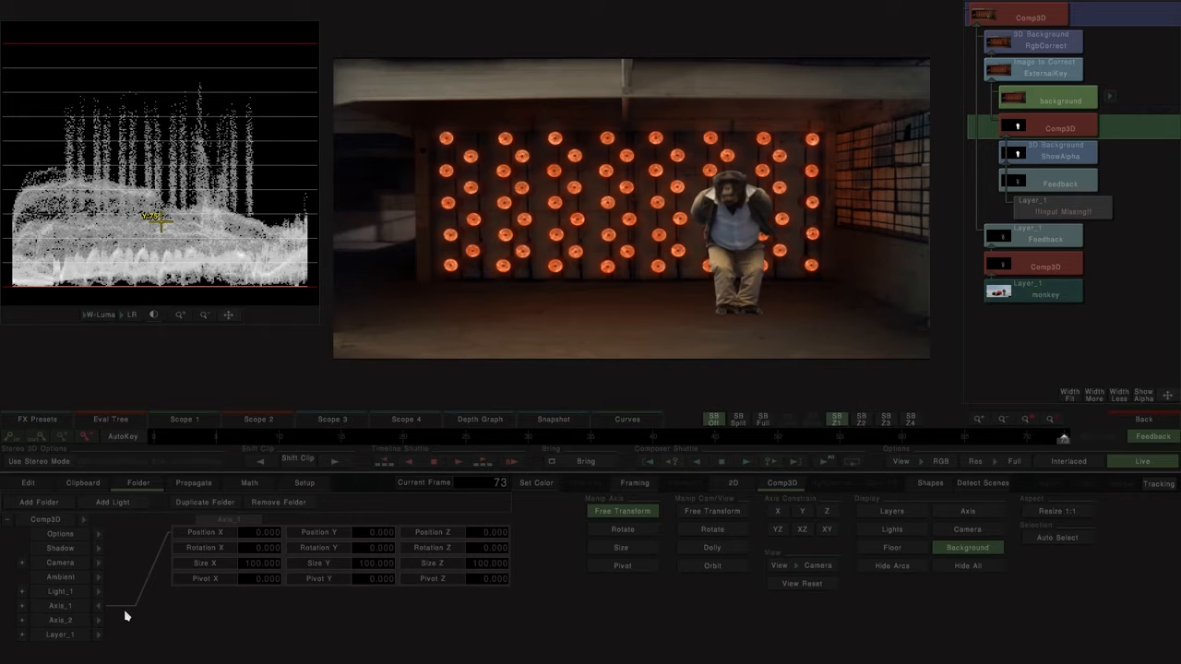
{"action": "left_click", "coordinate": [81, 636]}
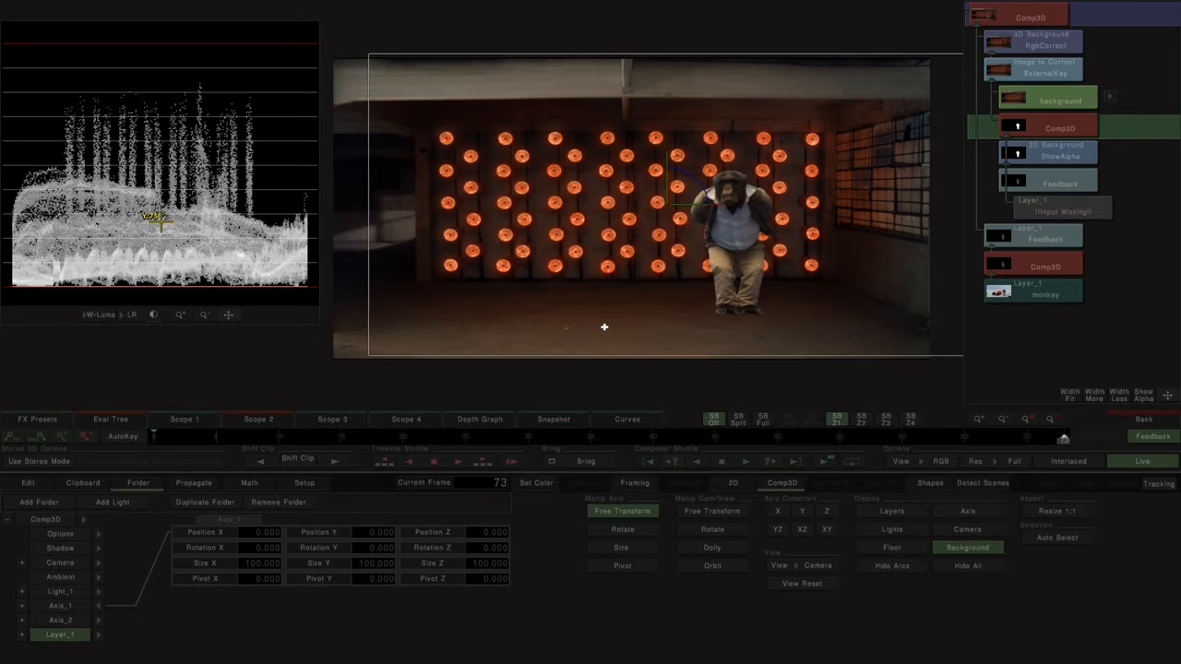
{"action": "left_click", "coordinate": [96, 540]}
{"action": "left_click", "coordinate": [261, 538]}
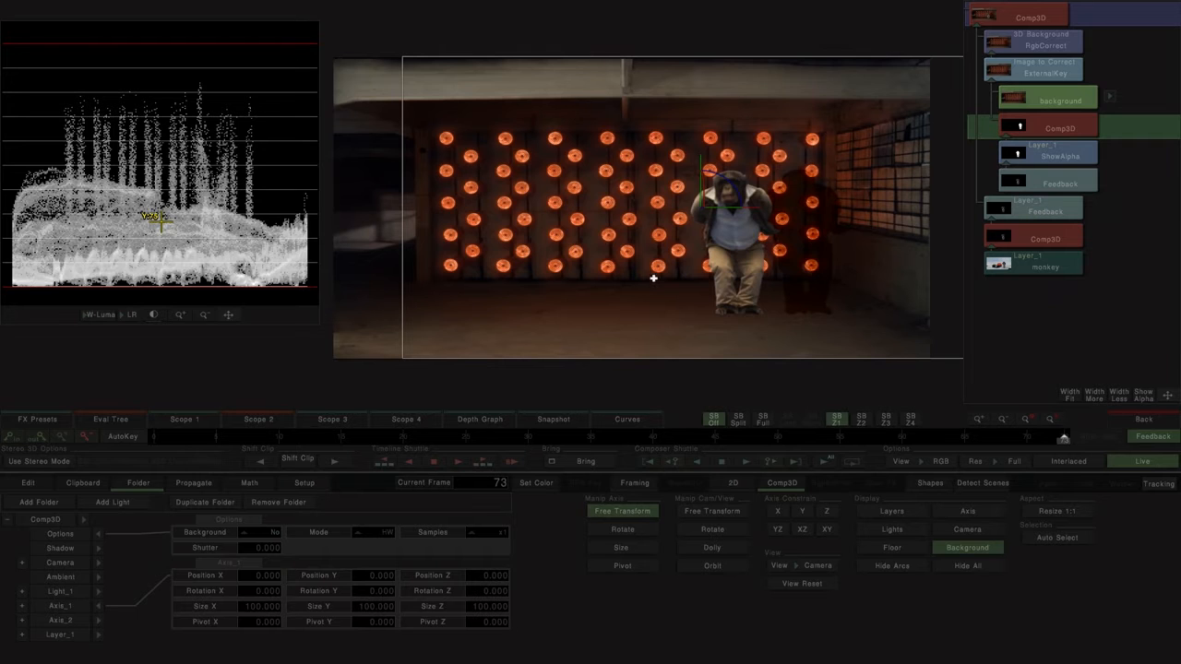
Step: Limit the RgbCorrect vector's source luminance to the darker tones, set Dest Mid to about -17.8, and return to the timeline
{"action": "scroll", "coordinate": [720, 273], "scroll_direction": "up", "scroll_amount": 5}
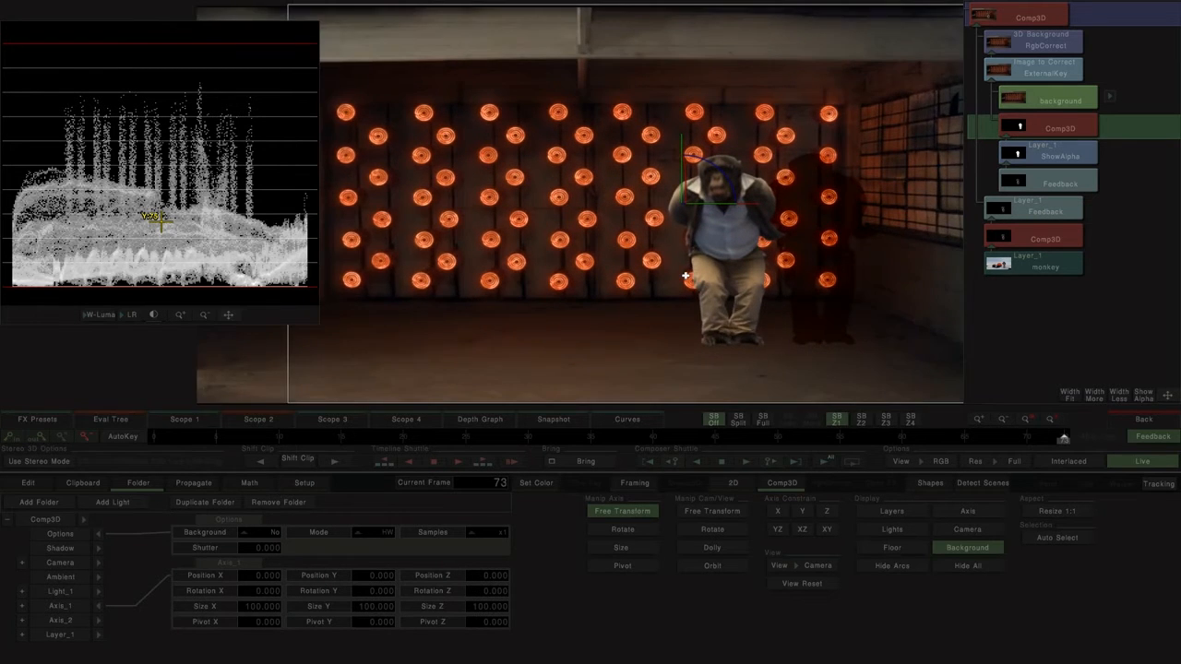
{"action": "left_click_drag", "start_coordinate": [712, 277], "coordinate": [548, 260]}
{"action": "mouse_move", "coordinate": [653, 291]}
{"action": "left_mouse_down"}
{"action": "mouse_move", "coordinate": [784, 291]}
{"action": "mouse_move", "coordinate": [648, 292]}
{"action": "left_mouse_up"}
{"action": "left_click", "coordinate": [1061, 45]}
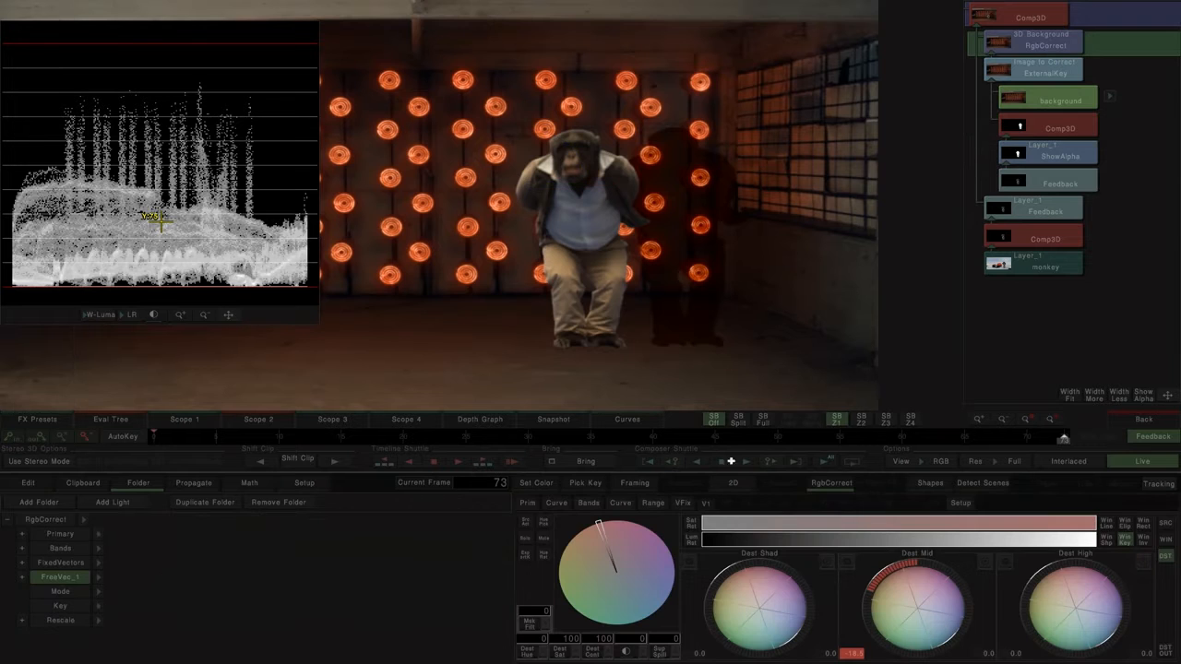
{"action": "left_click_drag", "start_coordinate": [1069, 543], "coordinate": [831, 538]}
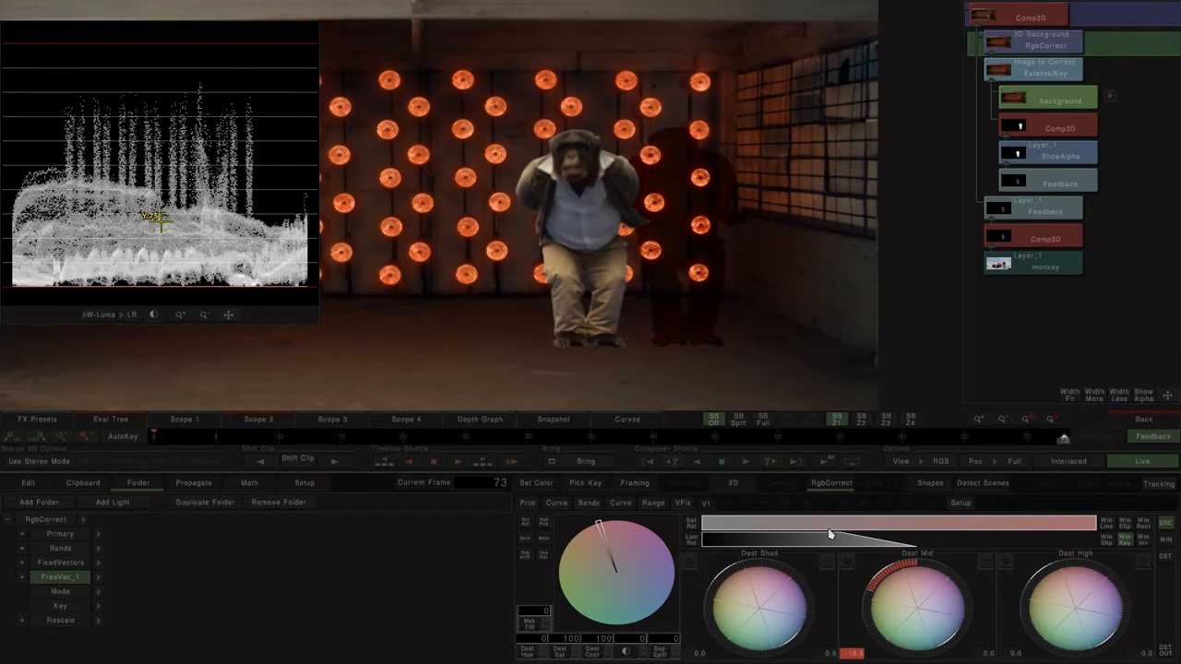
{"action": "left_click_drag", "start_coordinate": [909, 587], "coordinate": [897, 585]}
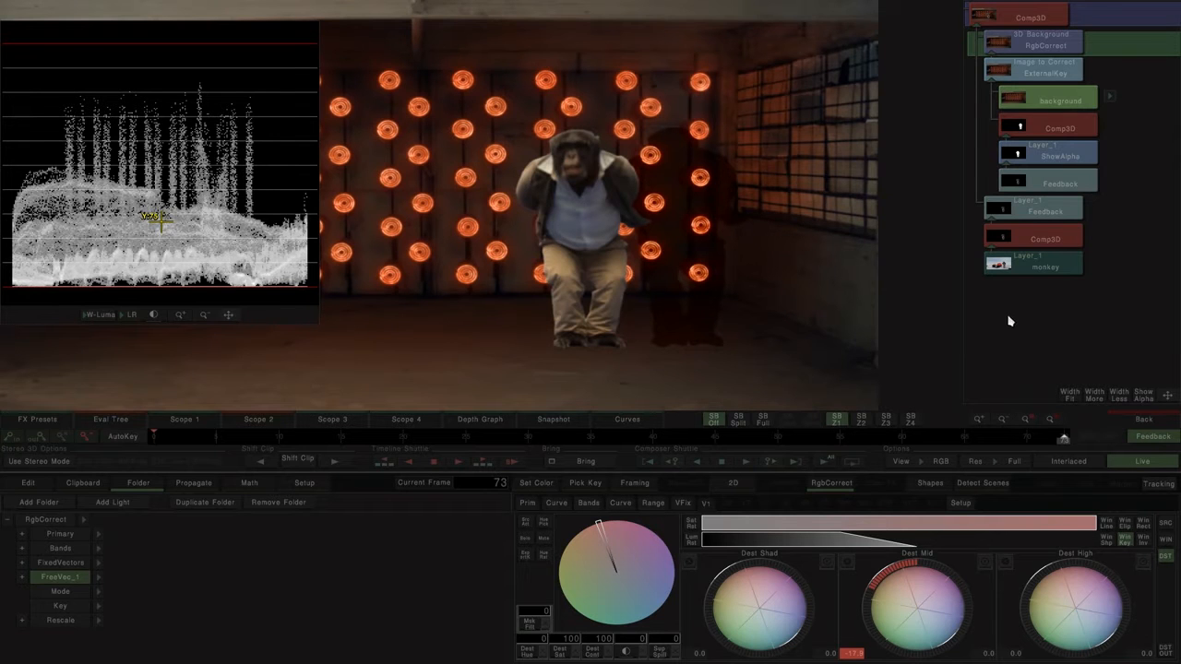
{"action": "left_click", "coordinate": [1146, 422]}
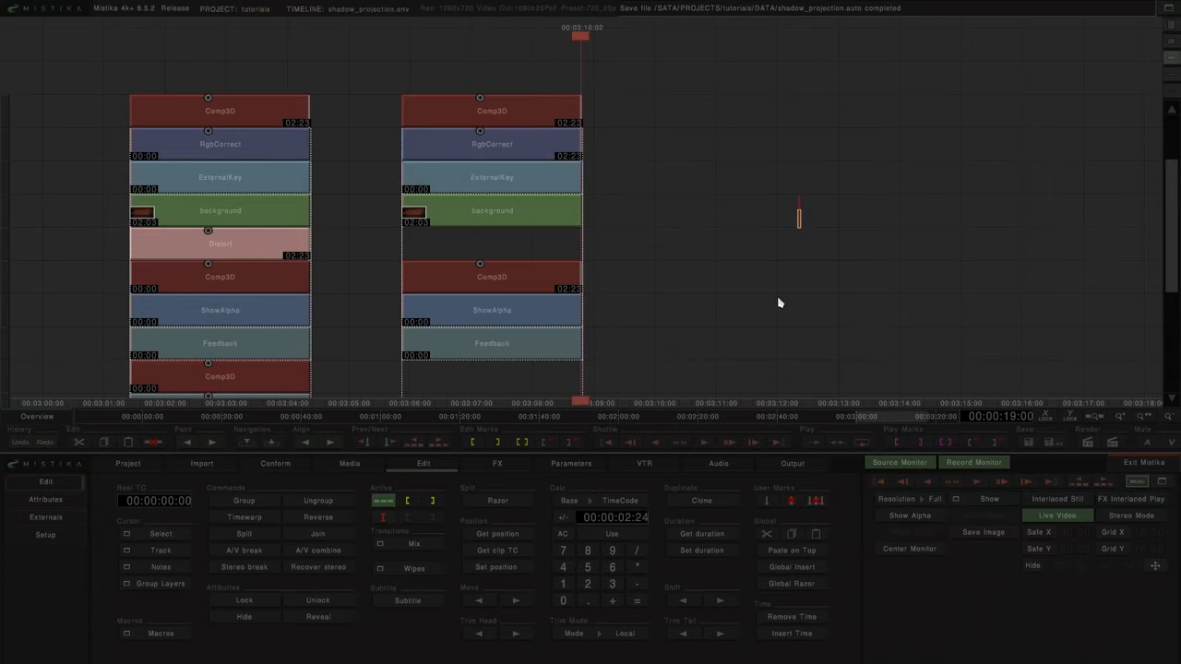
Step: Clone the background clip to an empty area of the timeline and stack three Grade effects beneath it
{"action": "left_click", "coordinate": [340, 131]}
{"action": "mouse_move", "coordinate": [374, 127]}
{"action": "left_mouse_down"}
{"action": "mouse_move", "coordinate": [655, 124]}
{"action": "mouse_move", "coordinate": [653, 134]}
{"action": "left_mouse_up"}
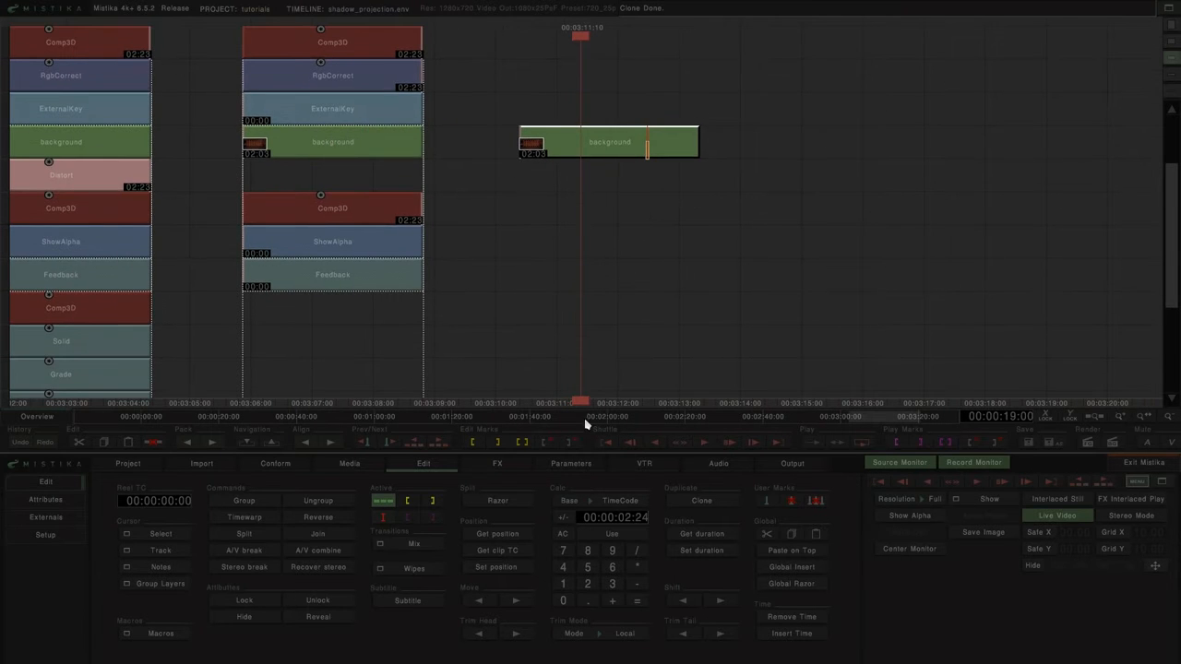
{"action": "left_click", "coordinate": [522, 462]}
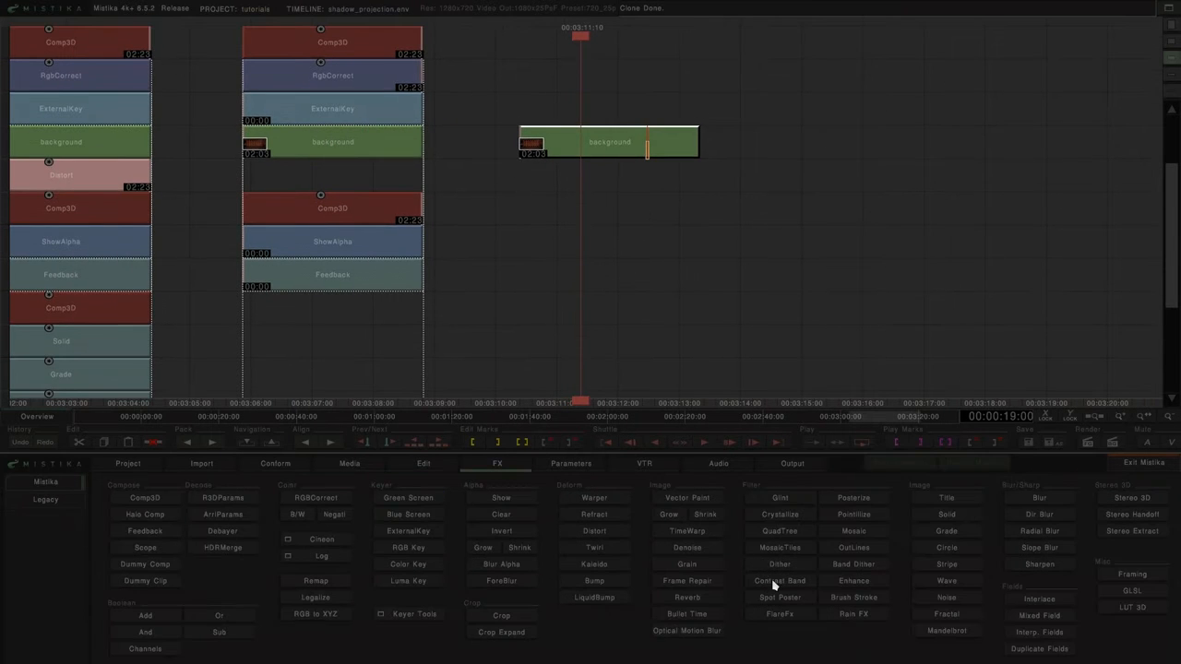
{"action": "left_click", "coordinate": [965, 538]}
{"action": "left_click", "coordinate": [964, 536]}
{"action": "left_click", "coordinate": [963, 535]}
{"action": "left_click_drag", "start_coordinate": [736, 57], "coordinate": [688, 129]}
{"action": "left_click_drag", "start_coordinate": [606, 123], "coordinate": [646, 295]}
Step: Add a Comp3D over the three grades and mix it with the background through a non-linear dissolve at Blend 60
{"action": "left_click", "coordinate": [145, 498]}
{"action": "left_click", "coordinate": [907, 205]}
{"action": "left_click_drag", "start_coordinate": [756, 117], "coordinate": [566, 205]}
{"action": "key", "text": "d"}
{"action": "double_click", "coordinate": [646, 123]}
{"action": "mouse_move", "coordinate": [261, 523]}
{"action": "left_mouse_down"}
{"action": "mouse_move", "coordinate": [201, 527]}
{"action": "mouse_move", "coordinate": [271, 522]}
{"action": "mouse_move", "coordinate": [245, 525]}
{"action": "left_mouse_up"}
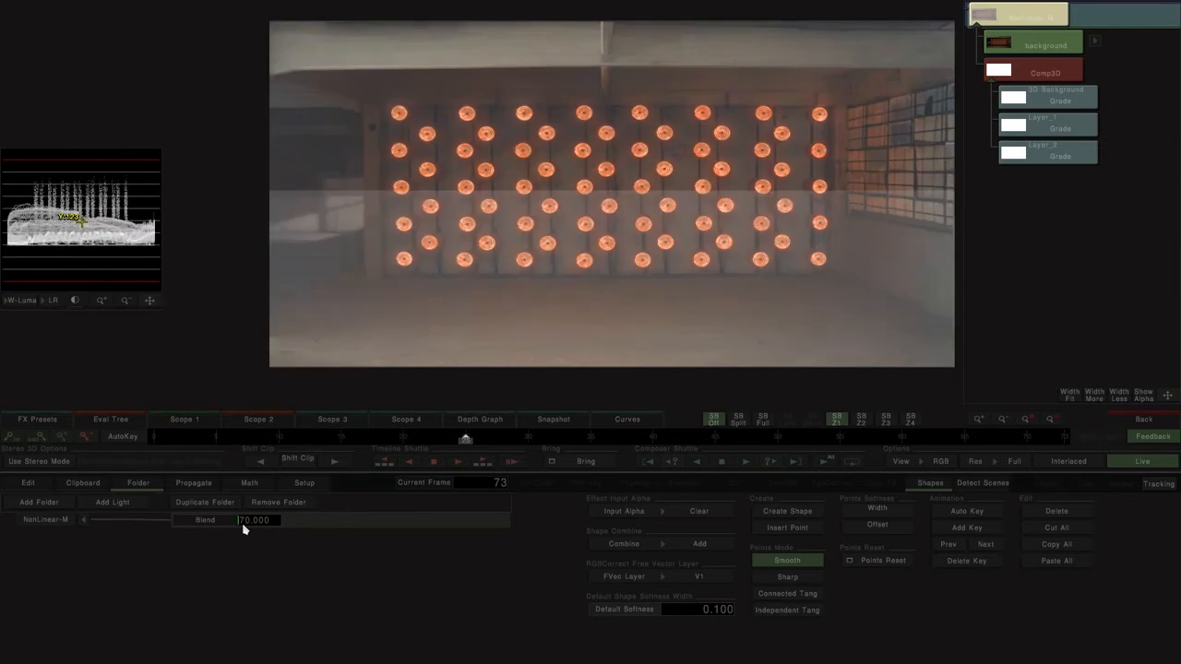
Step: Set the Comp3D's Background to No and move its camera until Layer_1 matches the warehouse's back wall
{"action": "double_click", "coordinate": [1038, 71]}
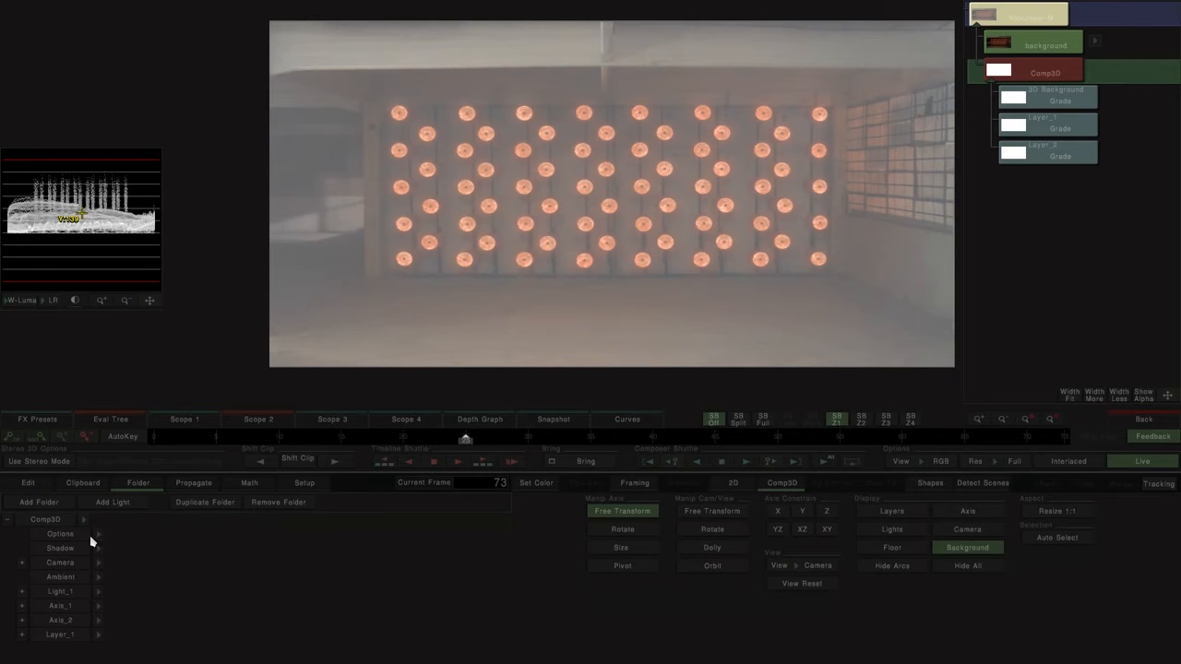
{"action": "left_click", "coordinate": [102, 535]}
{"action": "left_click", "coordinate": [73, 564]}
{"action": "mouse_move", "coordinate": [668, 265]}
{"action": "left_mouse_down"}
{"action": "mouse_move", "coordinate": [634, 256]}
{"action": "mouse_move", "coordinate": [665, 257]}
{"action": "left_mouse_up"}
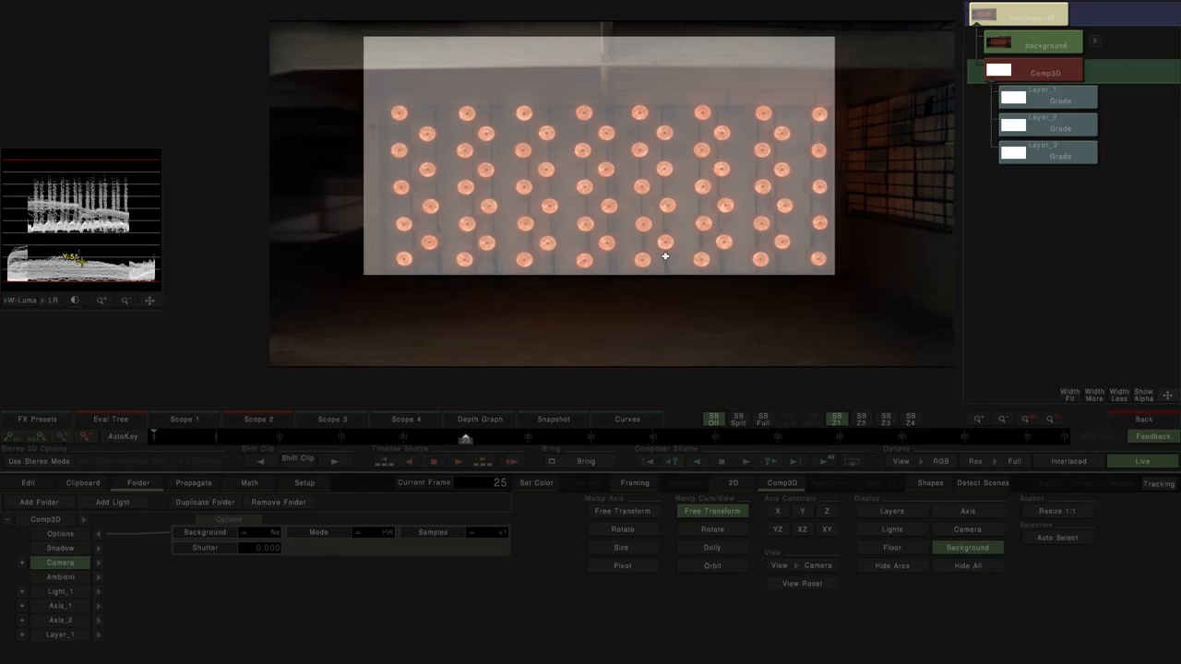
Step: Duplicate Layer_1 twice in the Comp3D to provide planes for the right wall and the floor
{"action": "left_click", "coordinate": [60, 635]}
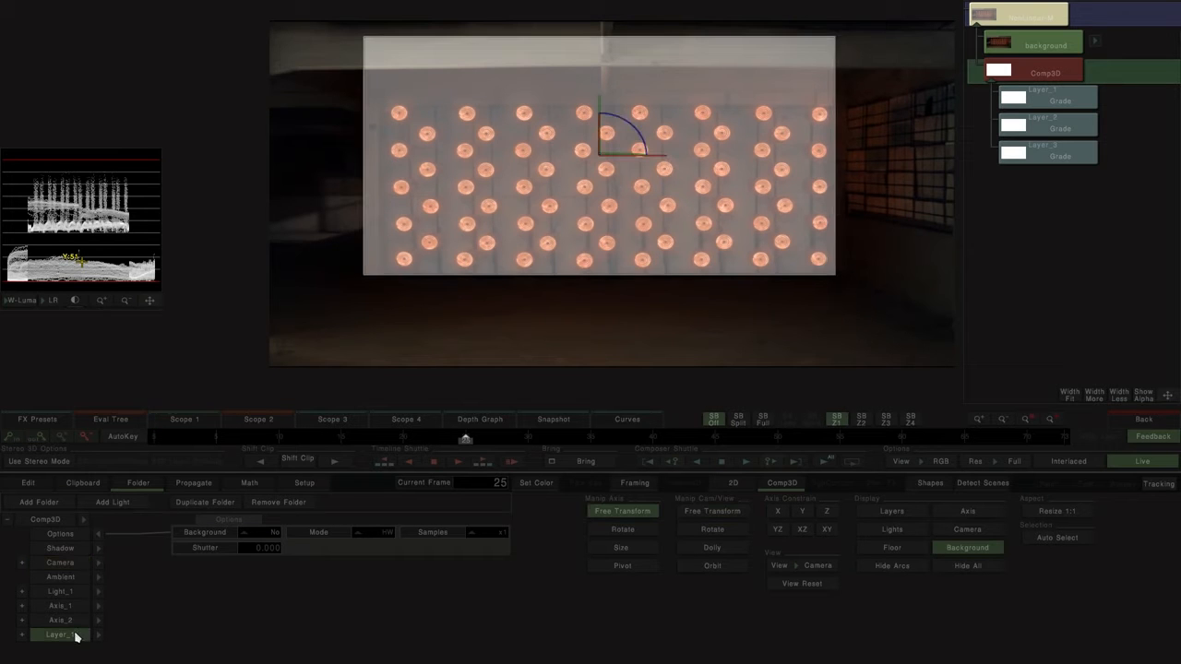
{"action": "key", "text": "ctrl+d"}
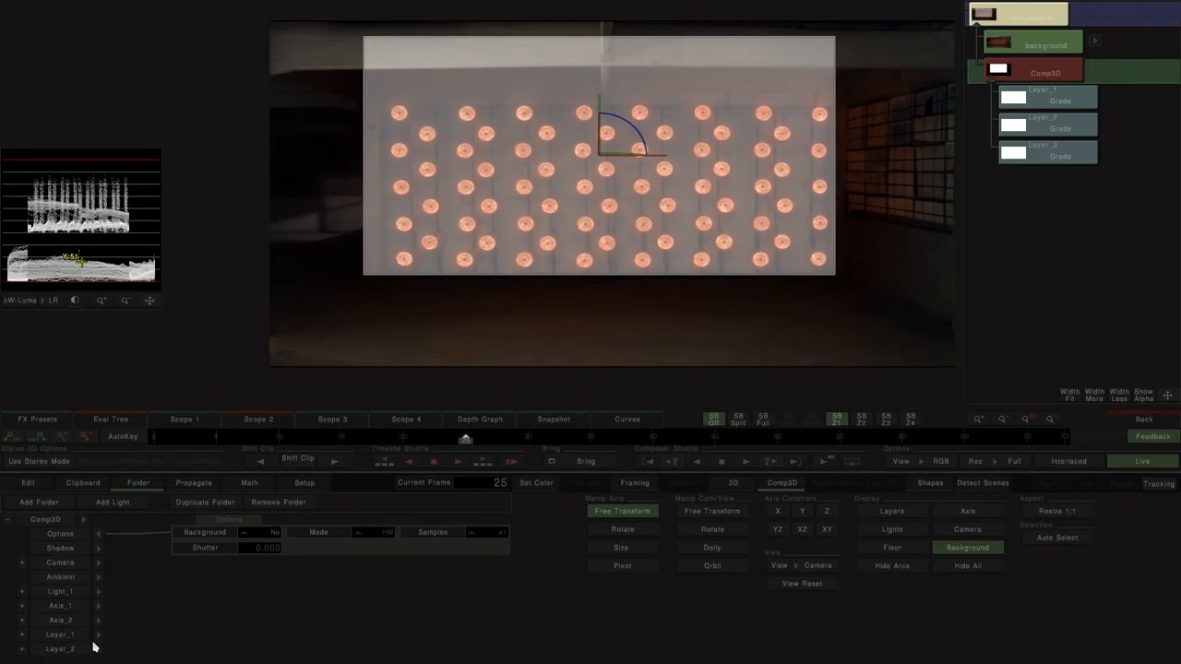
{"action": "left_click", "coordinate": [78, 649]}
{"action": "key", "text": "ctrl+d"}
Step: Set Layer_2's Pivot X to 178 and Rotation Y to 90 so it forms the right wall
{"action": "left_click", "coordinate": [99, 649]}
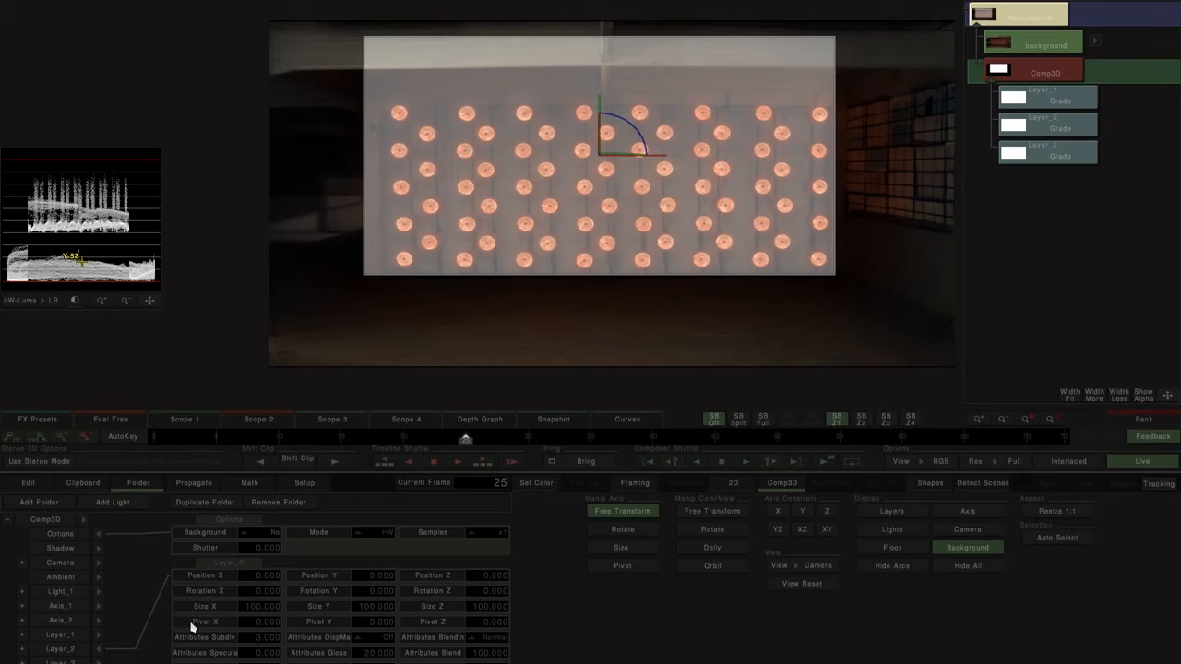
{"action": "left_click_drag", "start_coordinate": [246, 627], "coordinate": [370, 597]}
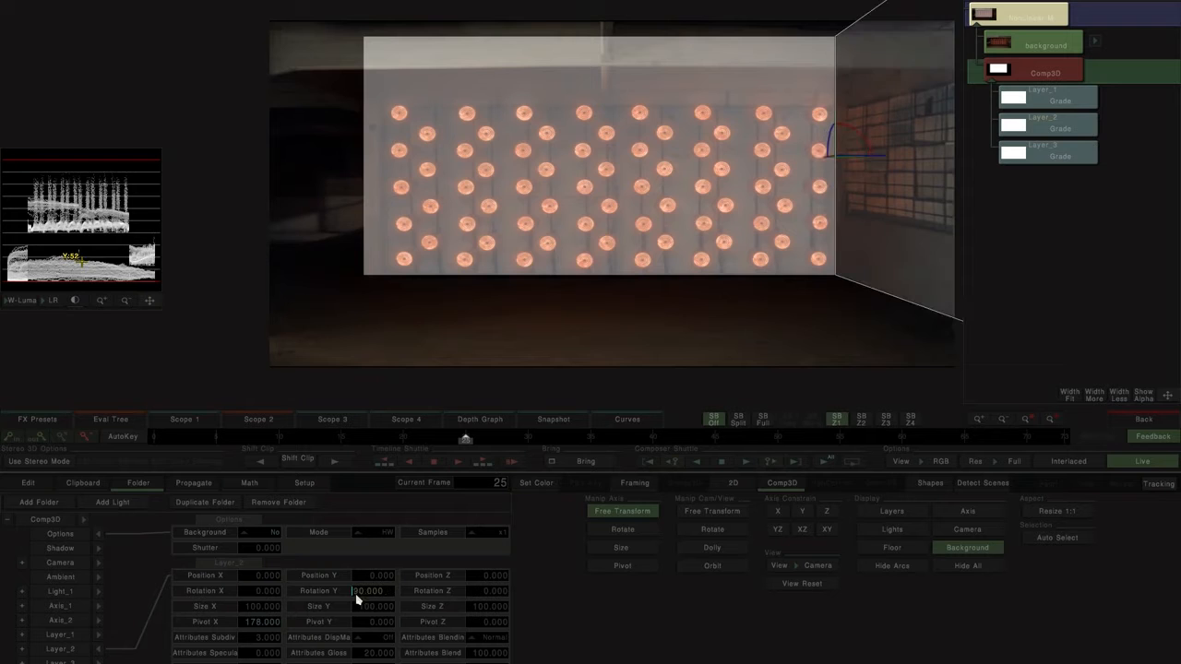
{"action": "left_click", "coordinate": [99, 650]}
Step: Set Layer_3's Pivot Y to -100 and Rotation X to -90 so it forms the floor
{"action": "left_click", "coordinate": [78, 661]}
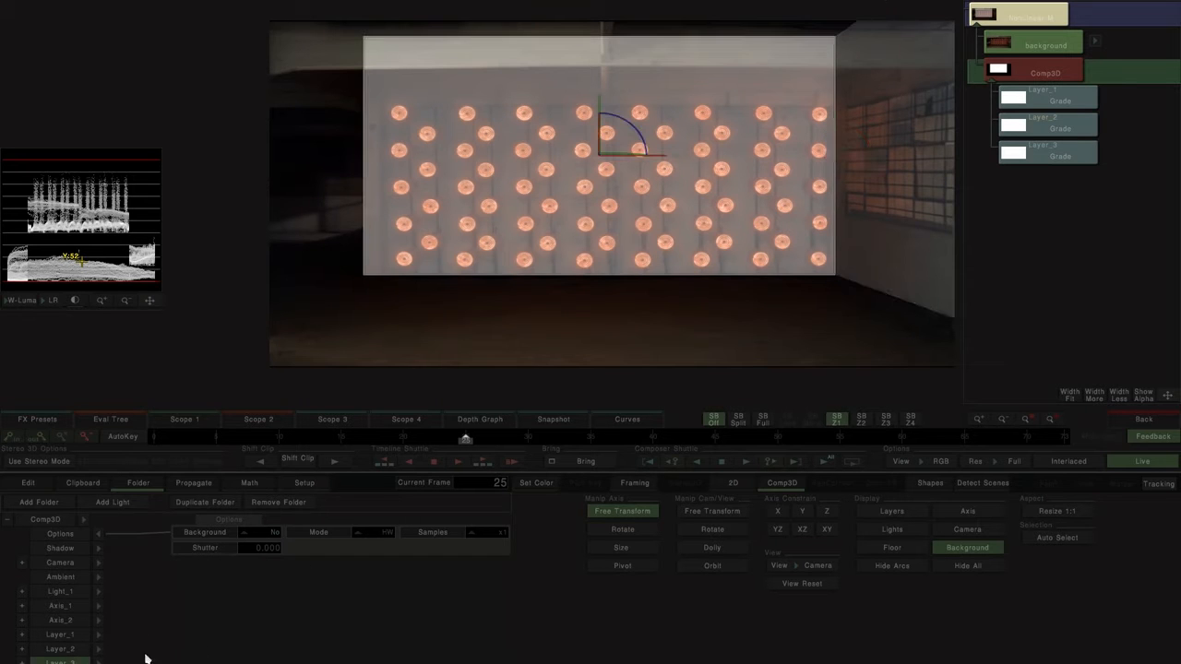
{"action": "left_click", "coordinate": [98, 662]}
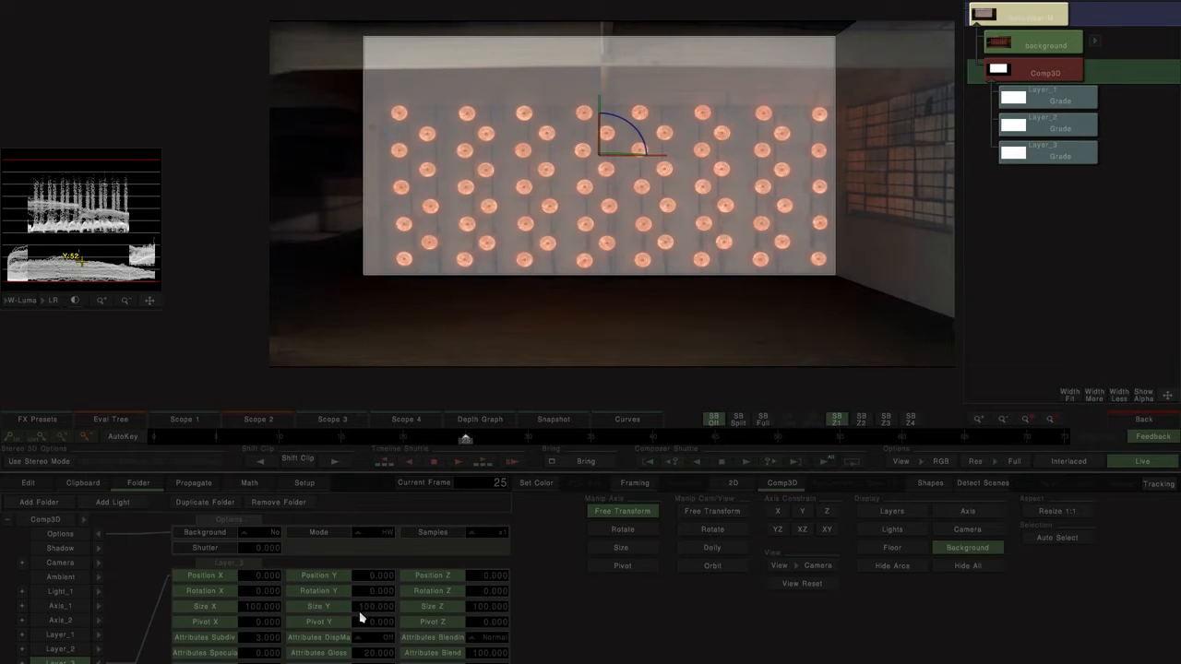
{"action": "scroll", "coordinate": [377, 619], "scroll_direction": "down", "scroll_amount": 1}
{"action": "left_click_drag", "start_coordinate": [378, 582], "coordinate": [304, 587]}
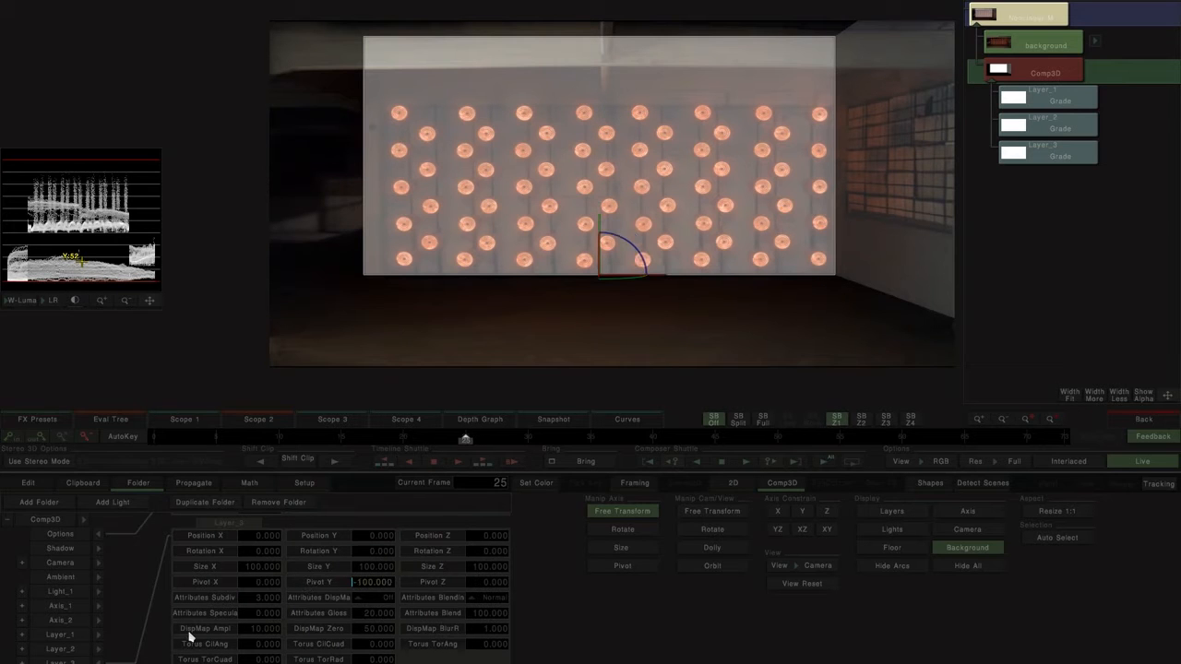
{"action": "left_click_drag", "start_coordinate": [252, 556], "coordinate": [205, 545]}
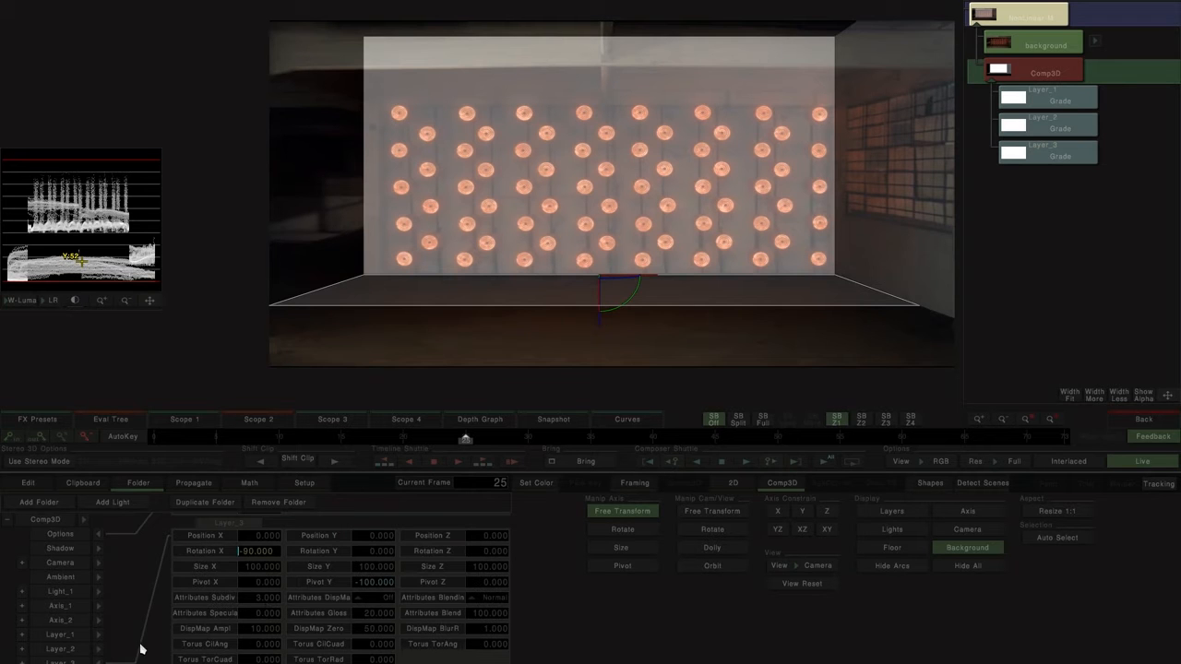
{"action": "key", "text": "Return"}
Step: Display the layer outlines and set Layer_3's Size Y to 178 so the floor reaches the wall's front edge
{"action": "left_click_drag", "start_coordinate": [360, 573], "coordinate": [403, 572]}
{"action": "left_click_drag", "start_coordinate": [741, 289], "coordinate": [552, 285]}
{"action": "left_click", "coordinate": [918, 518]}
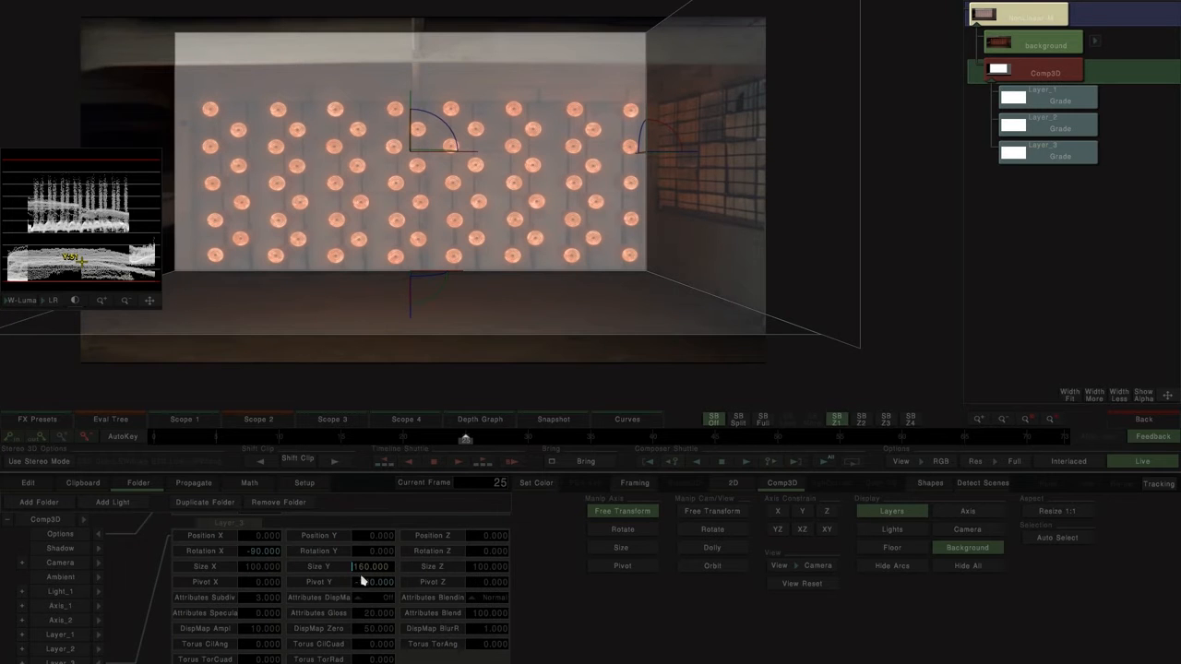
{"action": "mouse_move", "coordinate": [361, 570]}
{"action": "left_mouse_down"}
{"action": "mouse_move", "coordinate": [388, 570]}
{"action": "mouse_move", "coordinate": [367, 568]}
{"action": "left_mouse_up"}
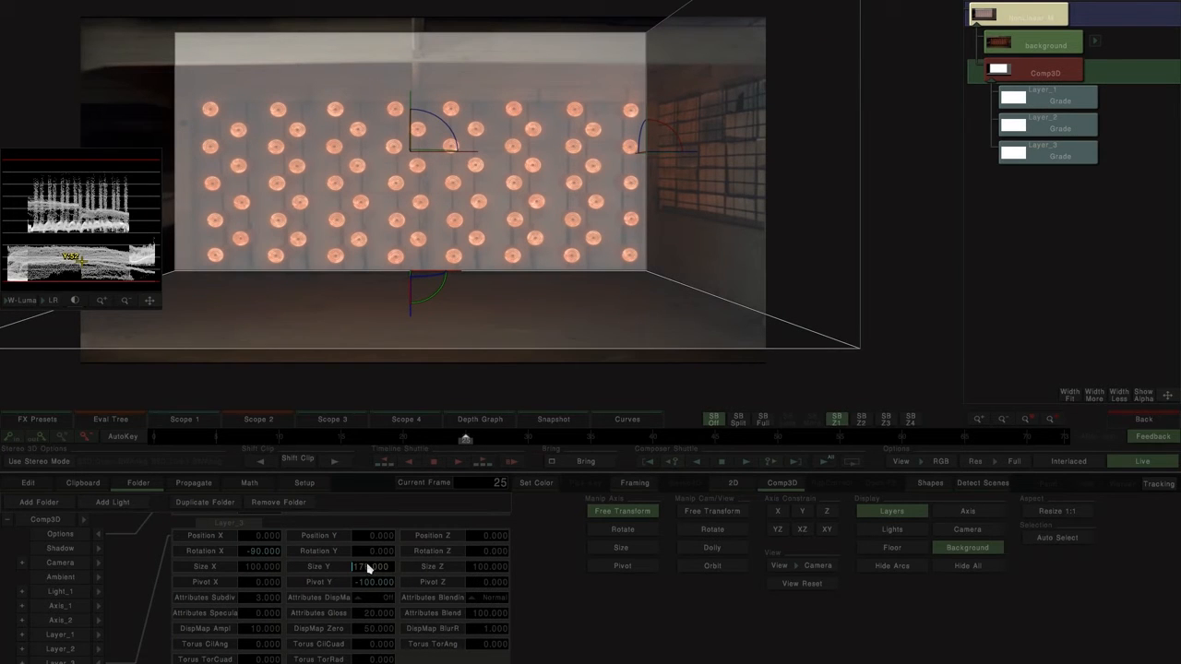
{"action": "left_click_drag", "start_coordinate": [487, 332], "coordinate": [564, 331]}
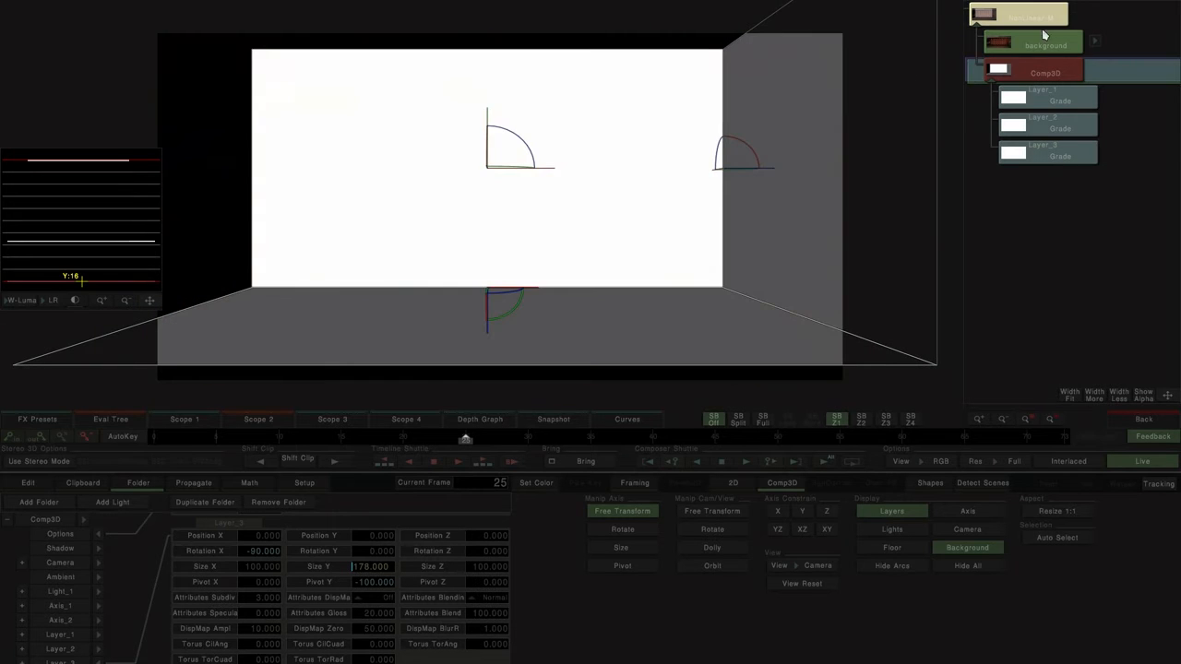
Step: View the Comp3D on its own and raise its ambient light to 100 for red, green and blue
{"action": "left_click", "coordinate": [1046, 40]}
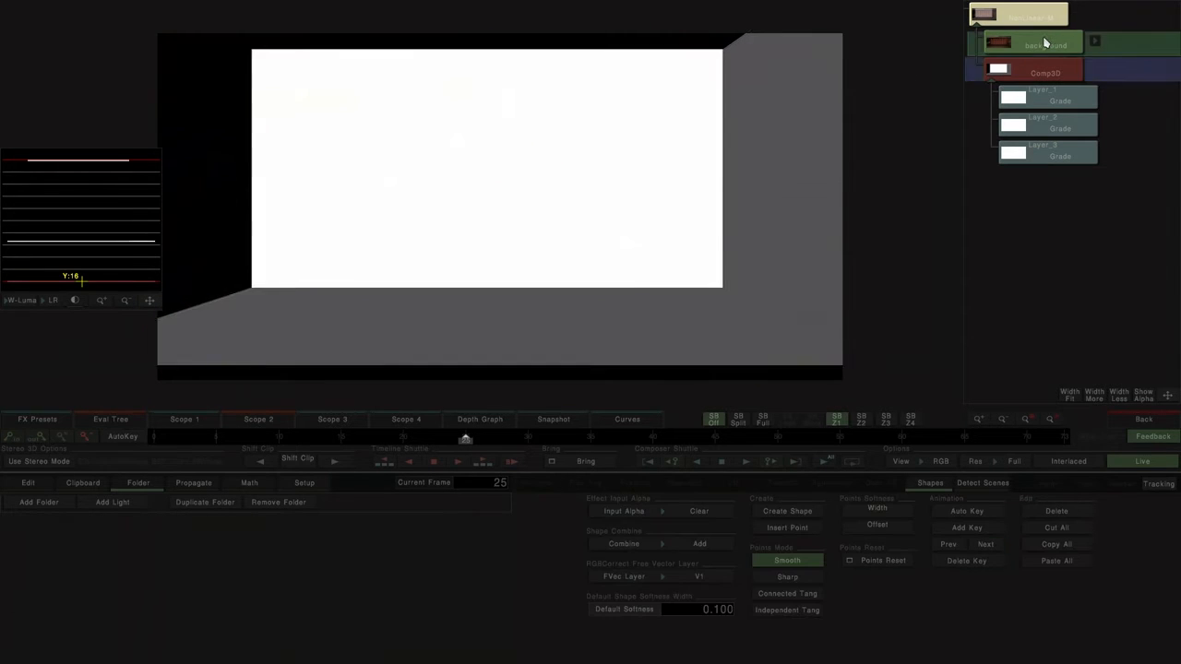
{"action": "left_click", "coordinate": [1041, 72]}
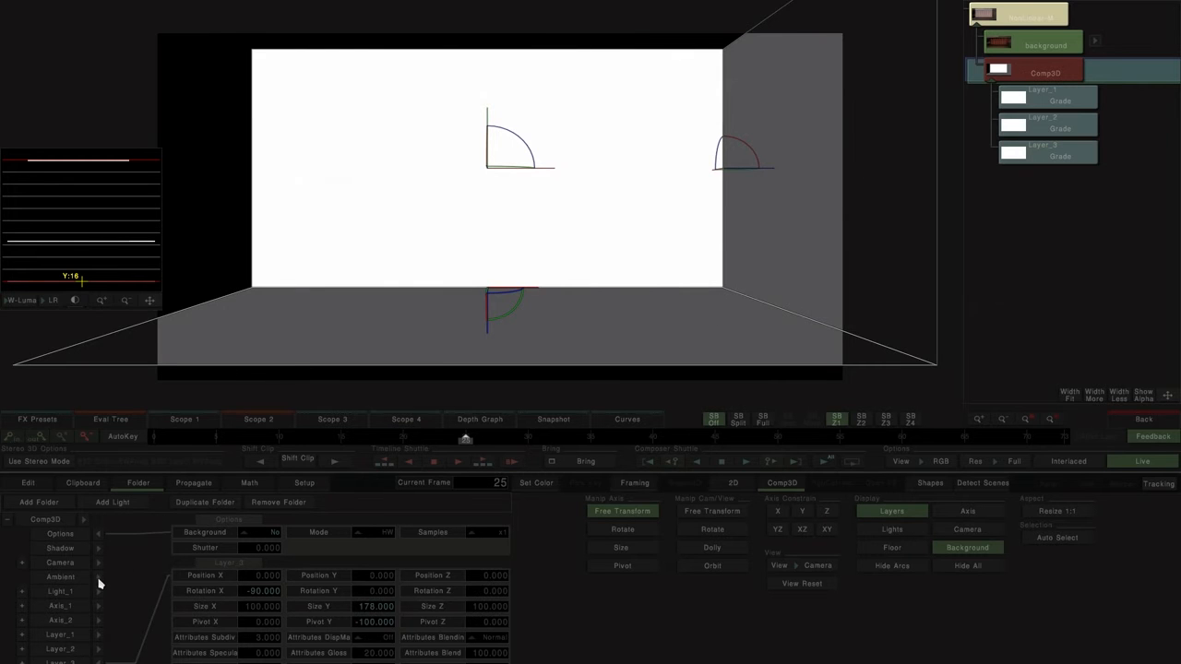
{"action": "left_click", "coordinate": [74, 577]}
{"action": "left_click", "coordinate": [535, 486]}
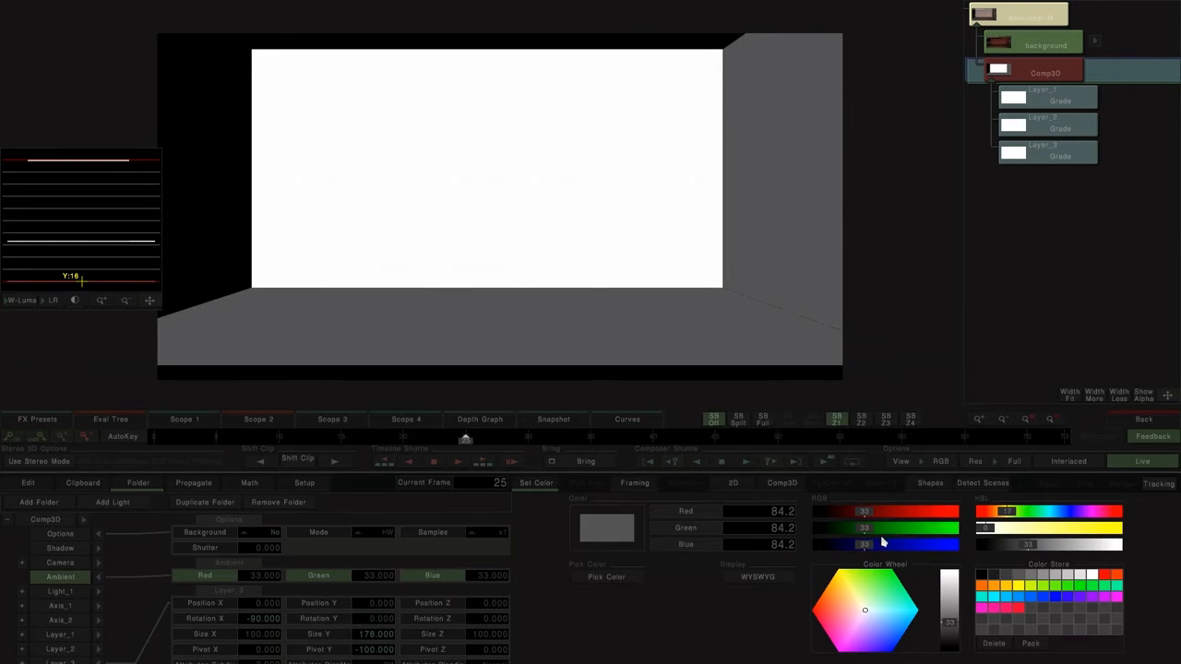
{"action": "left_click_drag", "start_coordinate": [1027, 547], "coordinate": [1117, 545]}
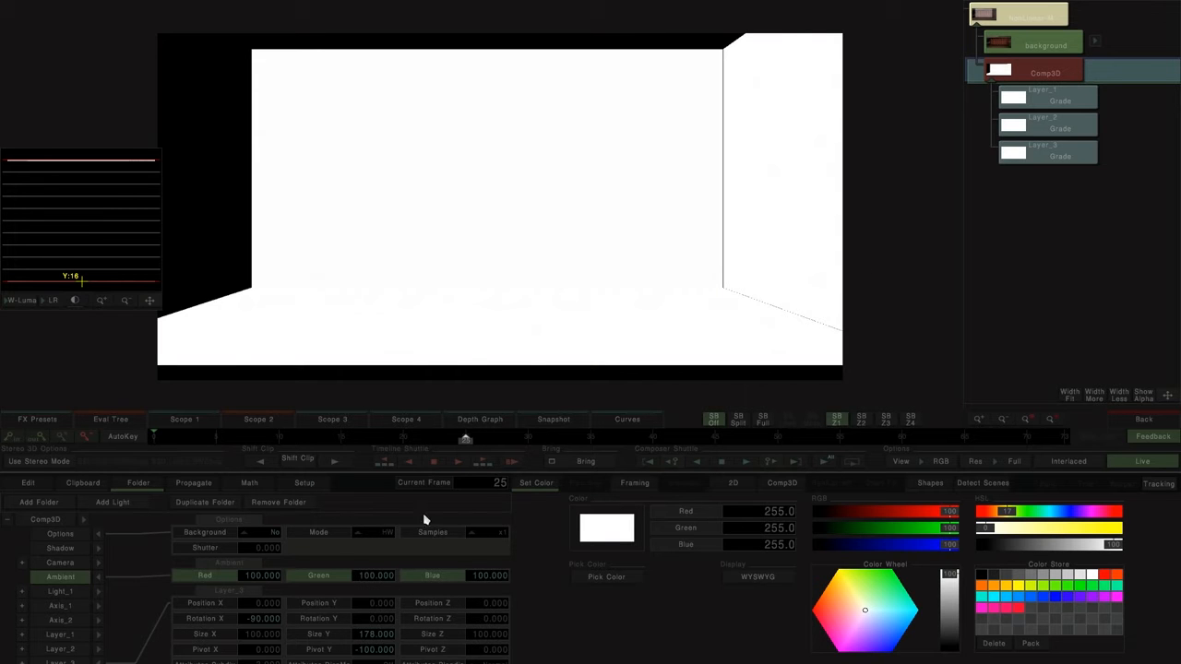
Step: Close the seams between the planes by setting Position X to 0.3 for Layer_3 and 0.4 for Layer_1
{"action": "scroll", "coordinate": [323, 614], "scroll_direction": "down", "scroll_amount": 1}
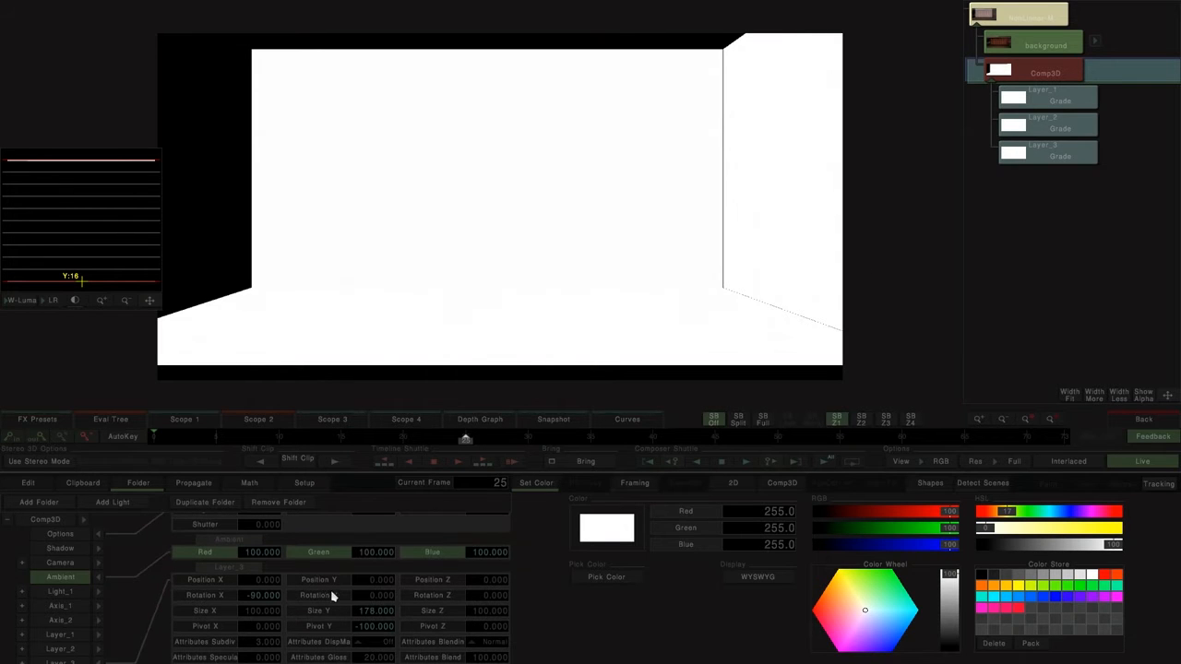
{"action": "left_click", "coordinate": [268, 583]}
{"action": "left_click_drag", "start_coordinate": [269, 582], "coordinate": [275, 584]}
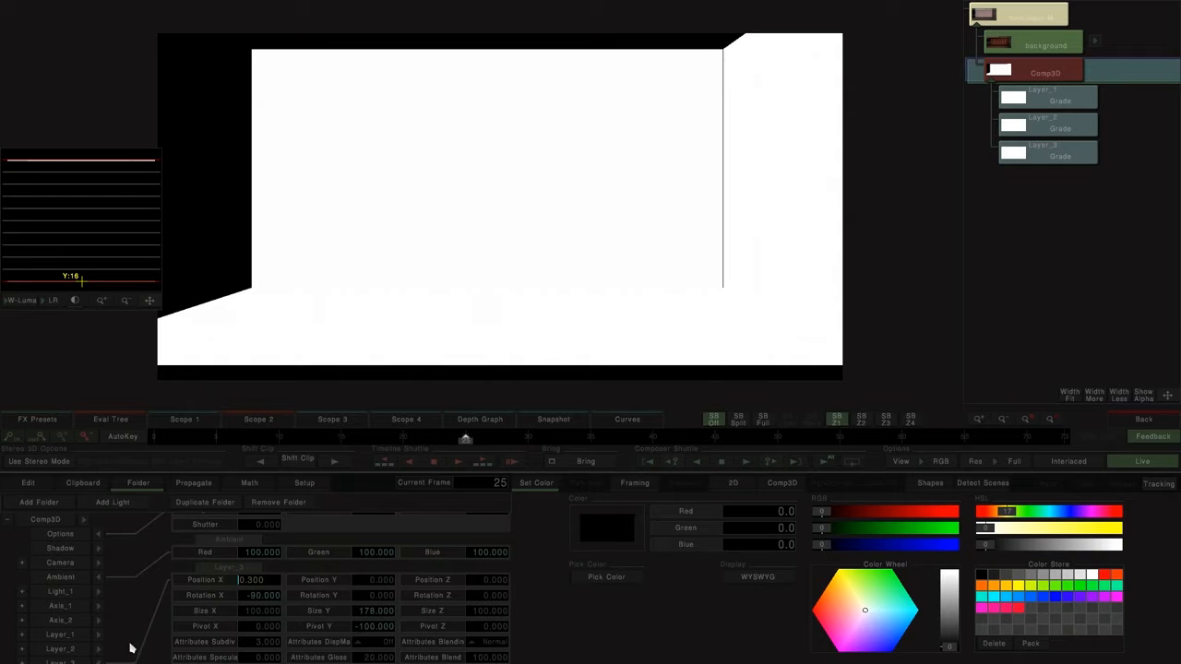
{"action": "left_click", "coordinate": [98, 661]}
{"action": "left_click", "coordinate": [99, 636]}
{"action": "left_click_drag", "start_coordinate": [248, 606], "coordinate": [285, 609]}
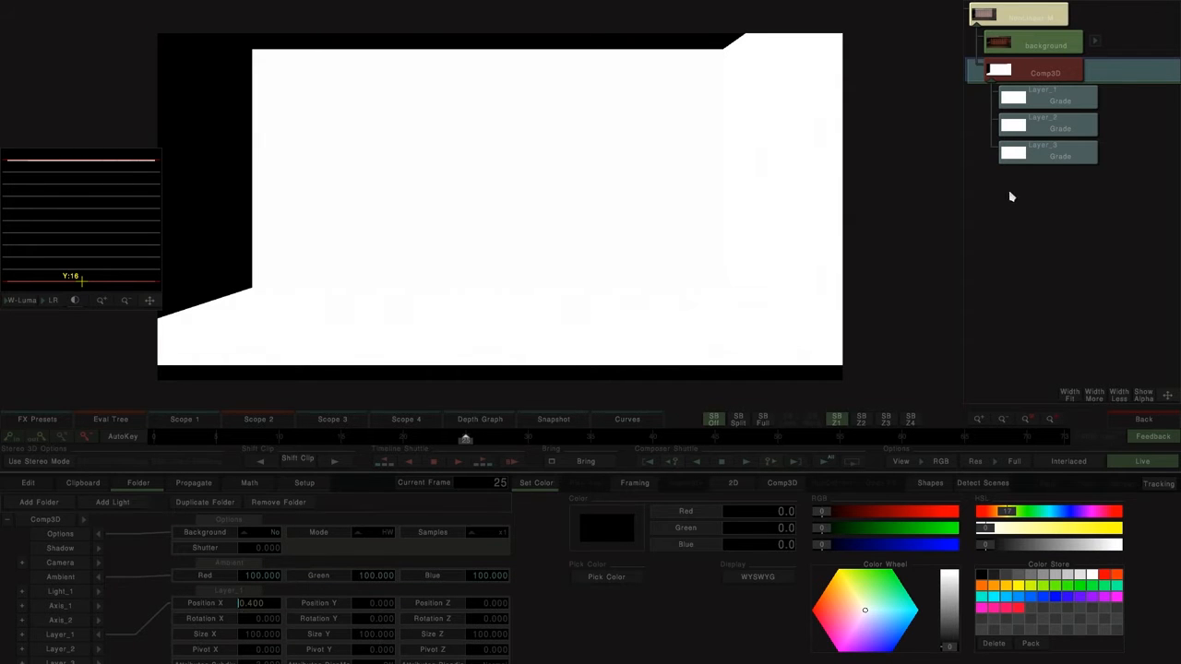
Step: In Layer_2's Grade, set the UpLeft and DownLeft colours to black for a depth gradient on the right wall
{"action": "left_click", "coordinate": [1080, 125]}
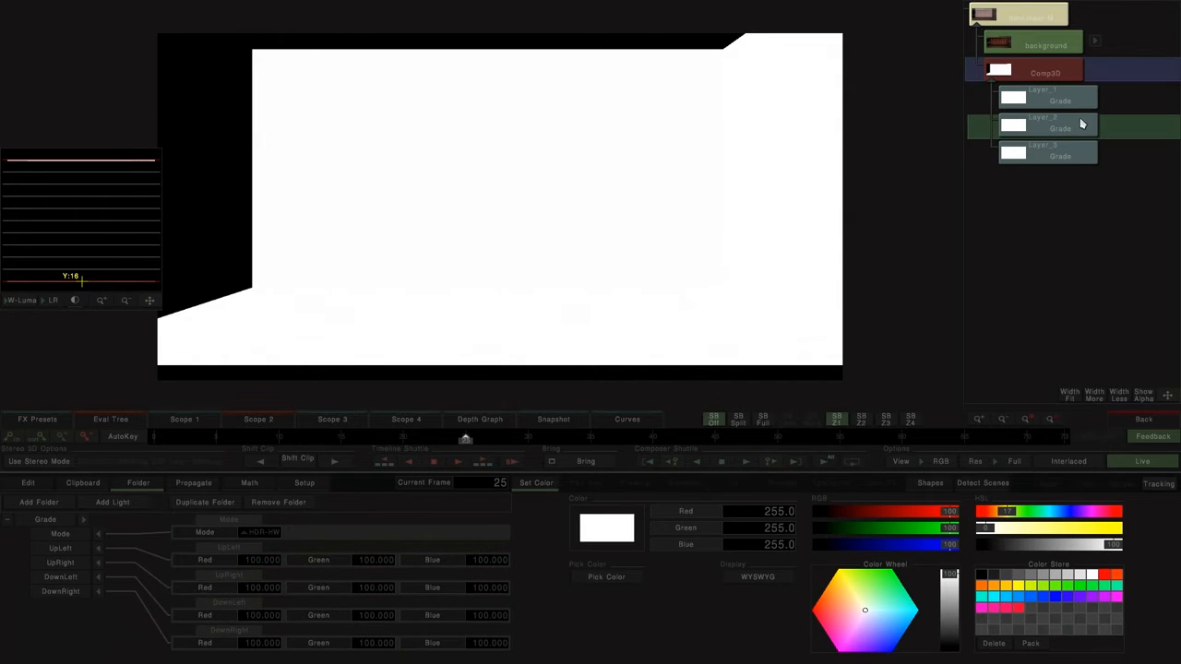
{"action": "left_click", "coordinate": [52, 550]}
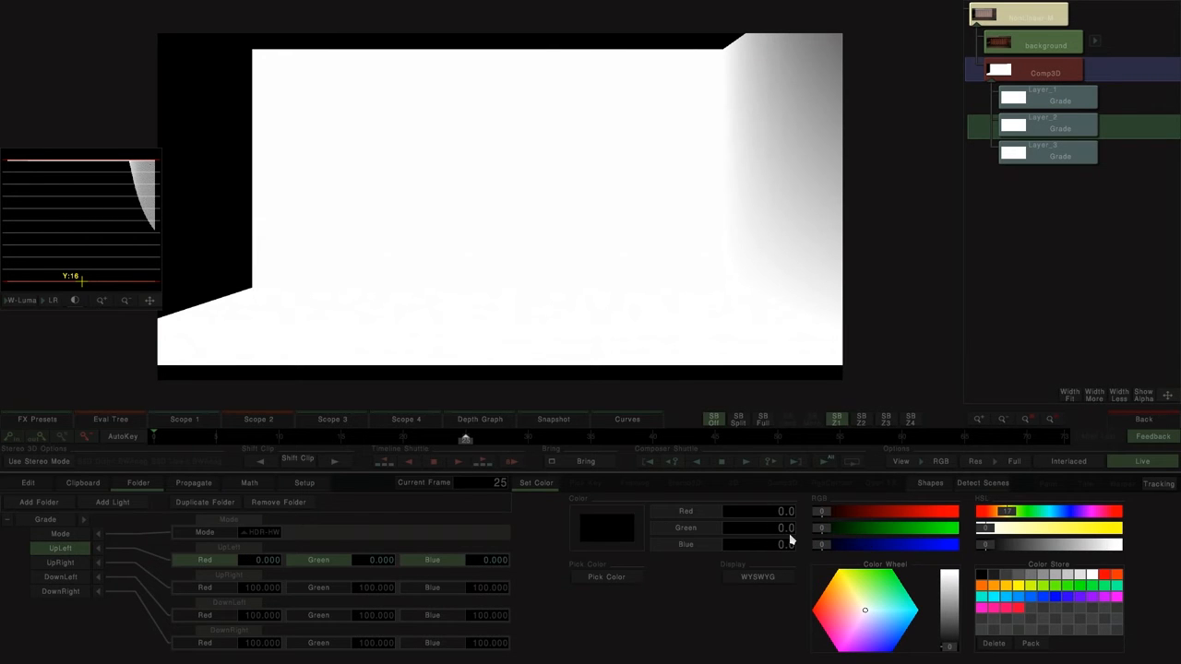
{"action": "left_click", "coordinate": [72, 580]}
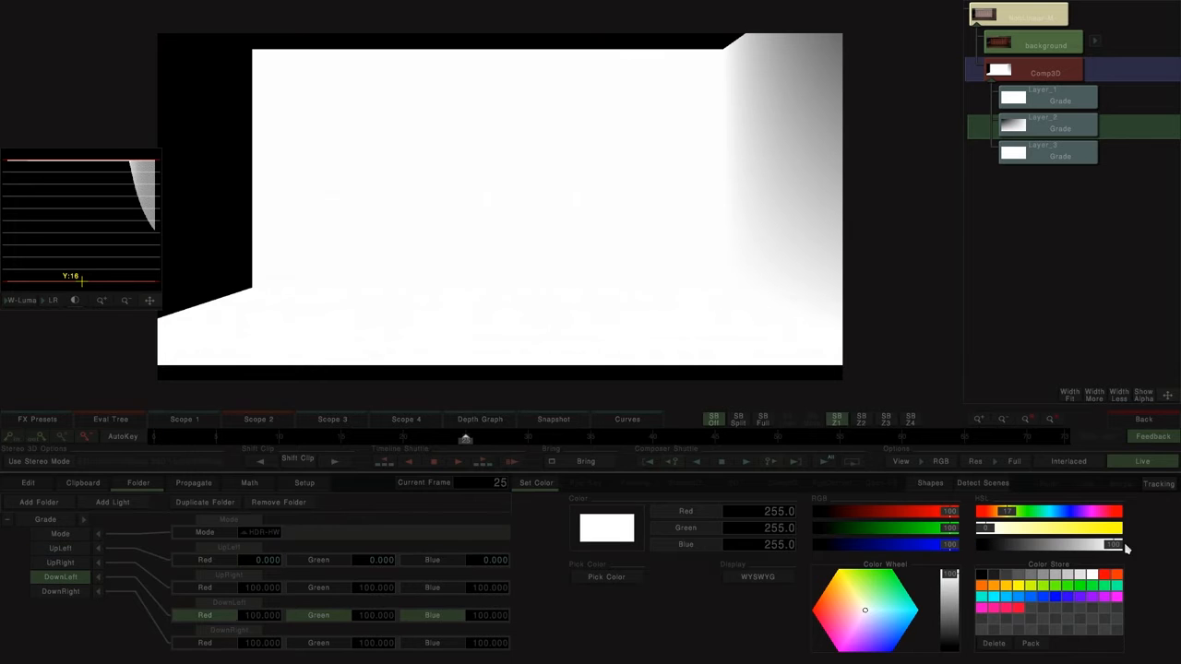
{"action": "left_click_drag", "start_coordinate": [1111, 545], "coordinate": [773, 554]}
Step: In Layer_3's Grade, set the UpLeft and UpRight colours to black for a depth gradient on the floor
{"action": "left_click", "coordinate": [996, 146]}
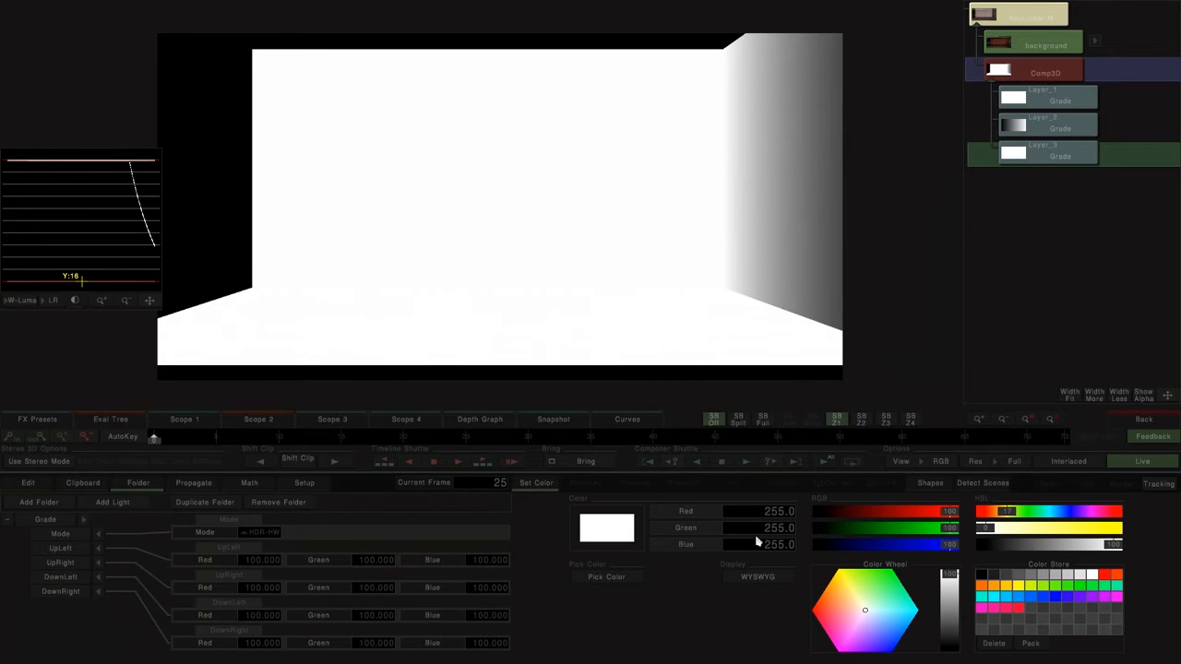
{"action": "left_click", "coordinate": [60, 548]}
{"action": "left_click_drag", "start_coordinate": [1119, 549], "coordinate": [980, 546]}
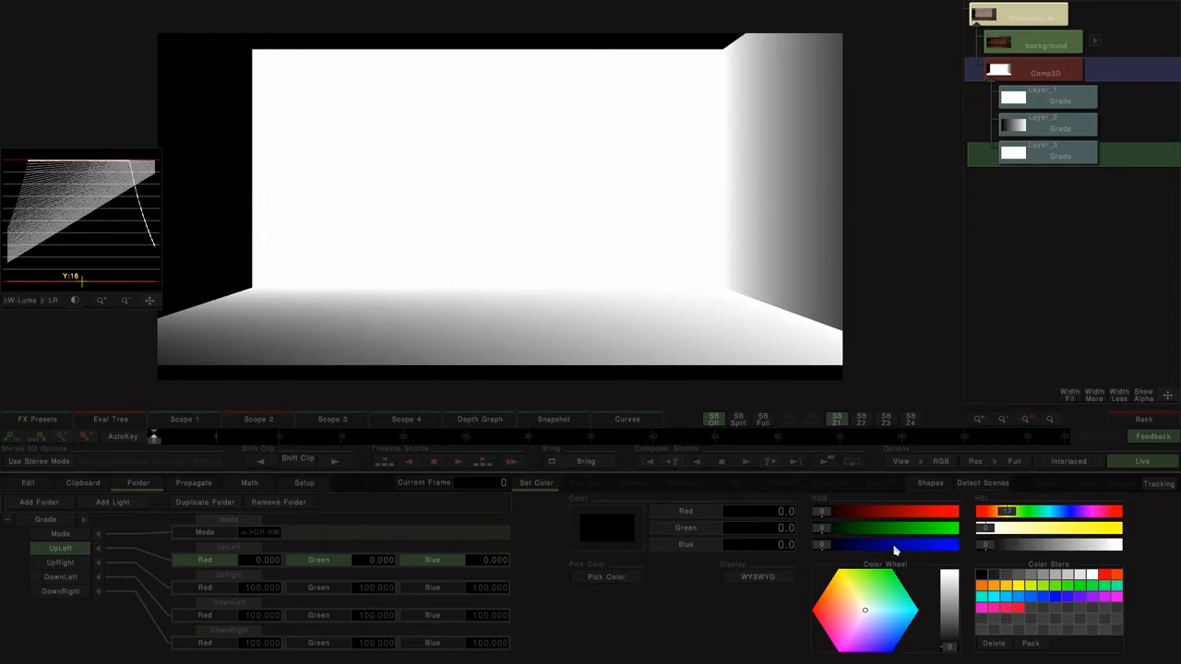
{"action": "left_click", "coordinate": [61, 579]}
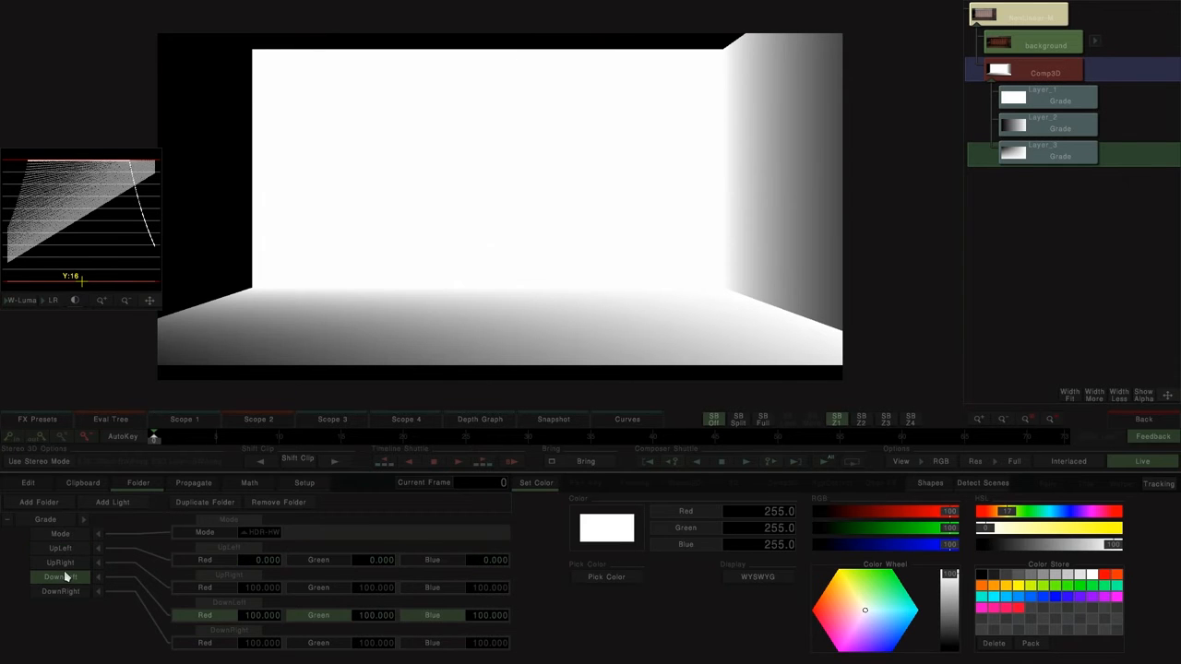
{"action": "left_click", "coordinate": [60, 563]}
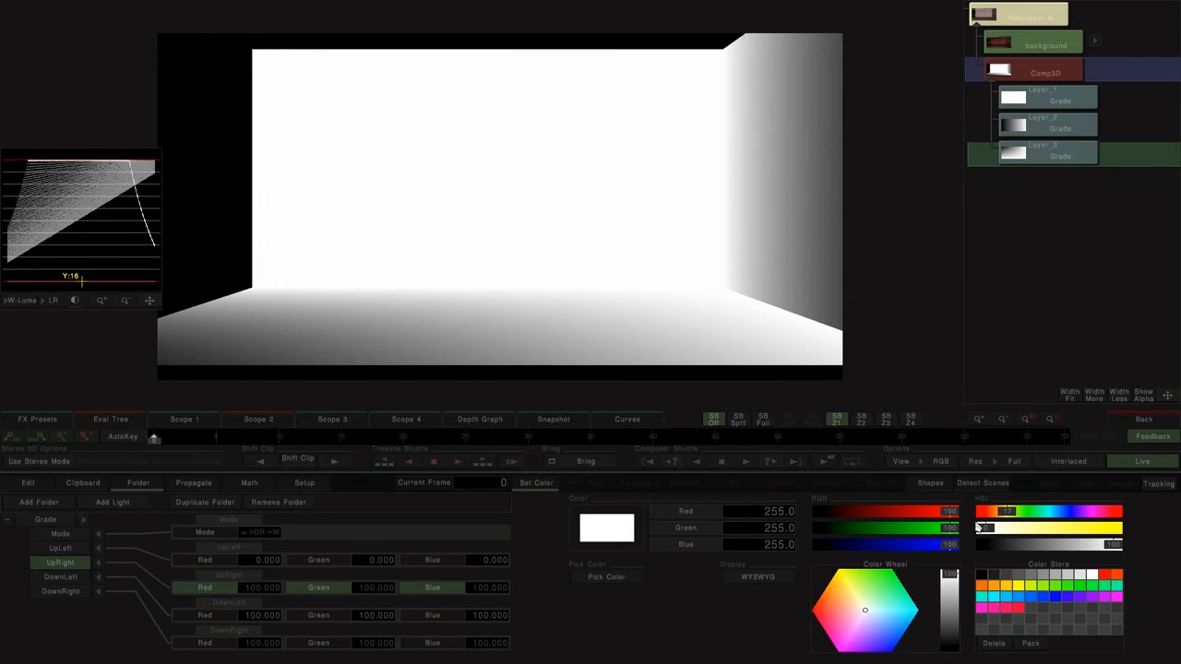
{"action": "left_click_drag", "start_coordinate": [1116, 549], "coordinate": [980, 547]}
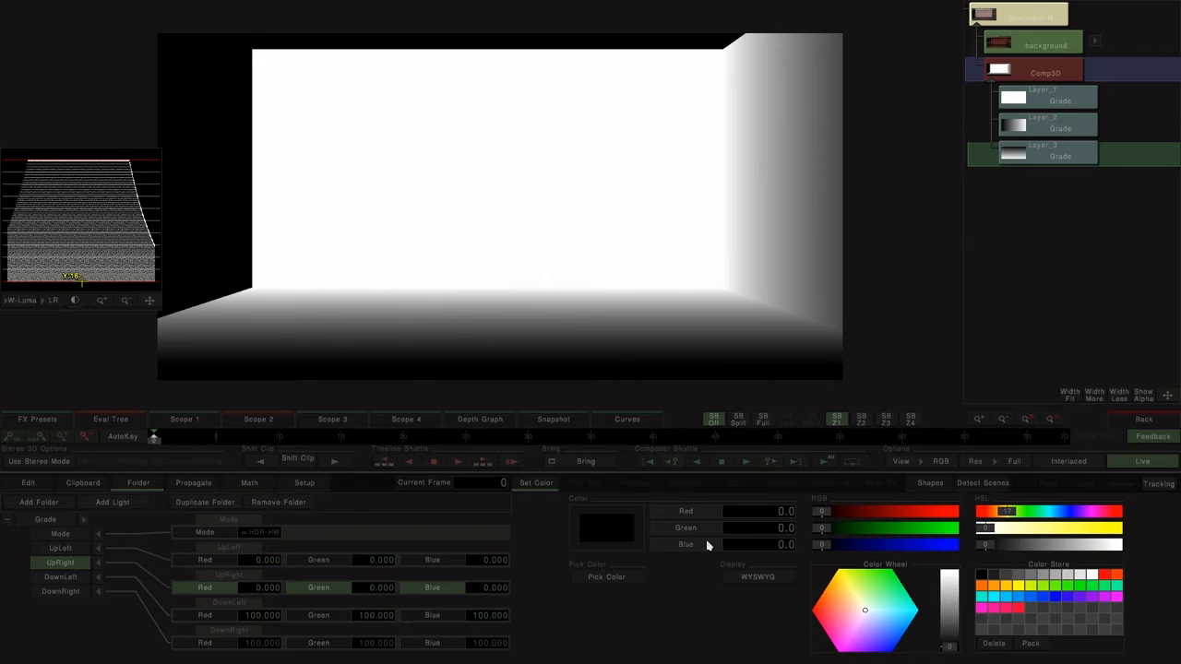
{"action": "left_click_drag", "start_coordinate": [628, 309], "coordinate": [757, 269]}
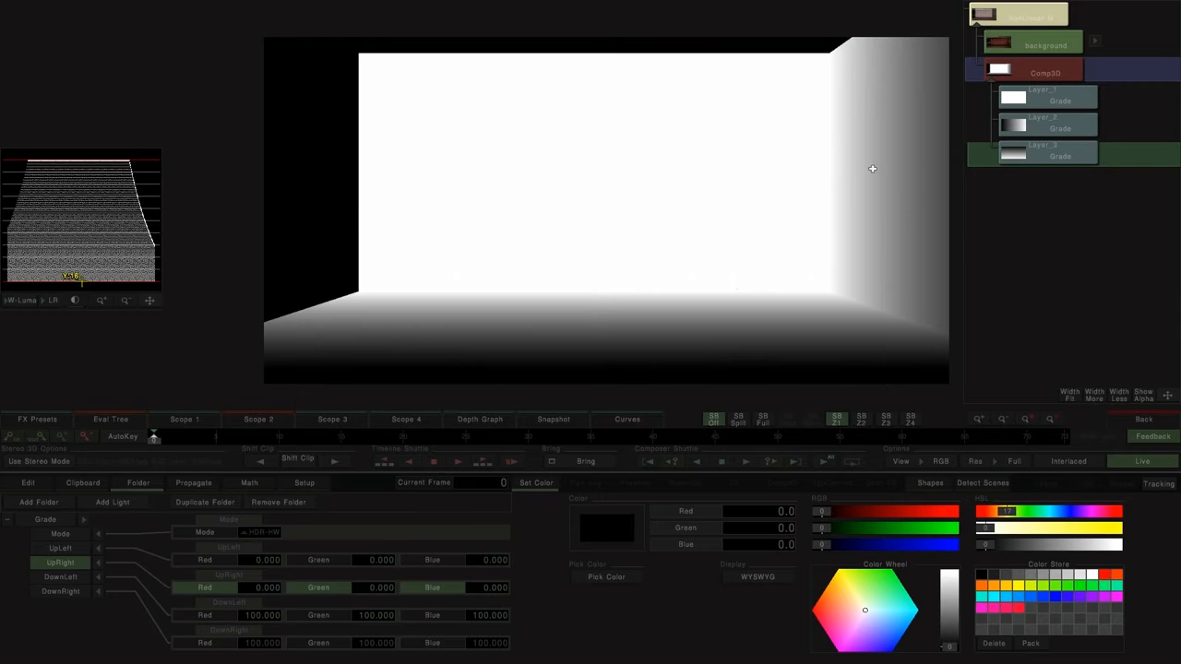
Step: View the mixed result, return to the timeline and delete the reference background with its dissolve, keeping the Comp3D stack
{"action": "left_click", "coordinate": [1026, 17]}
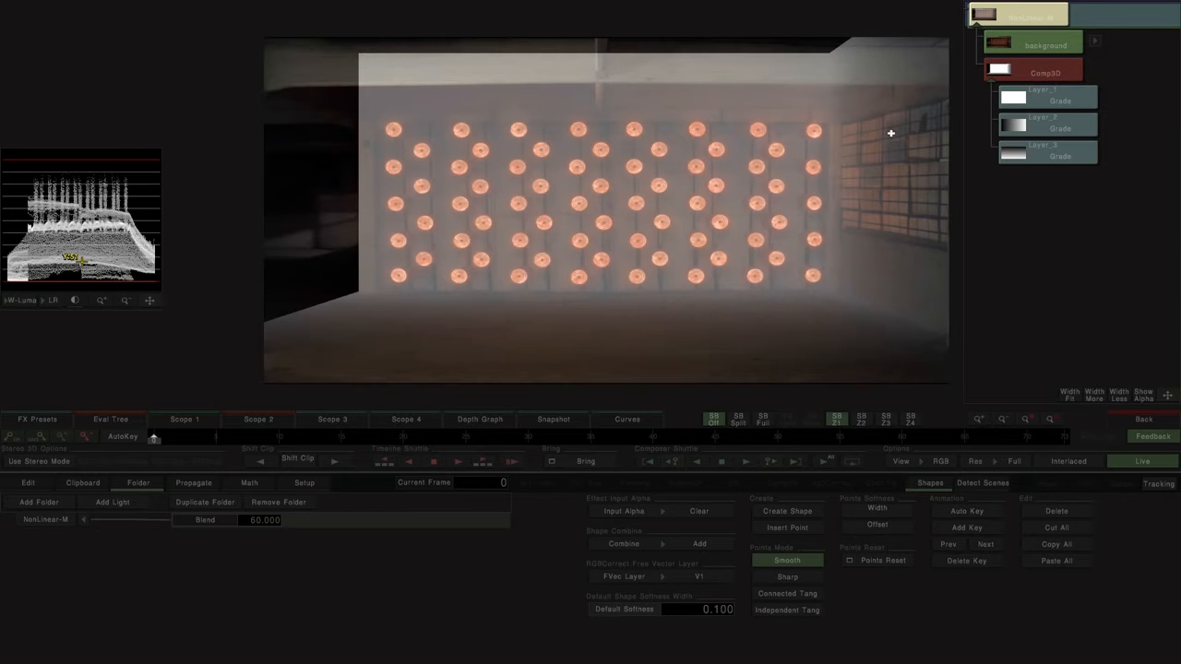
{"action": "left_click", "coordinate": [1142, 417]}
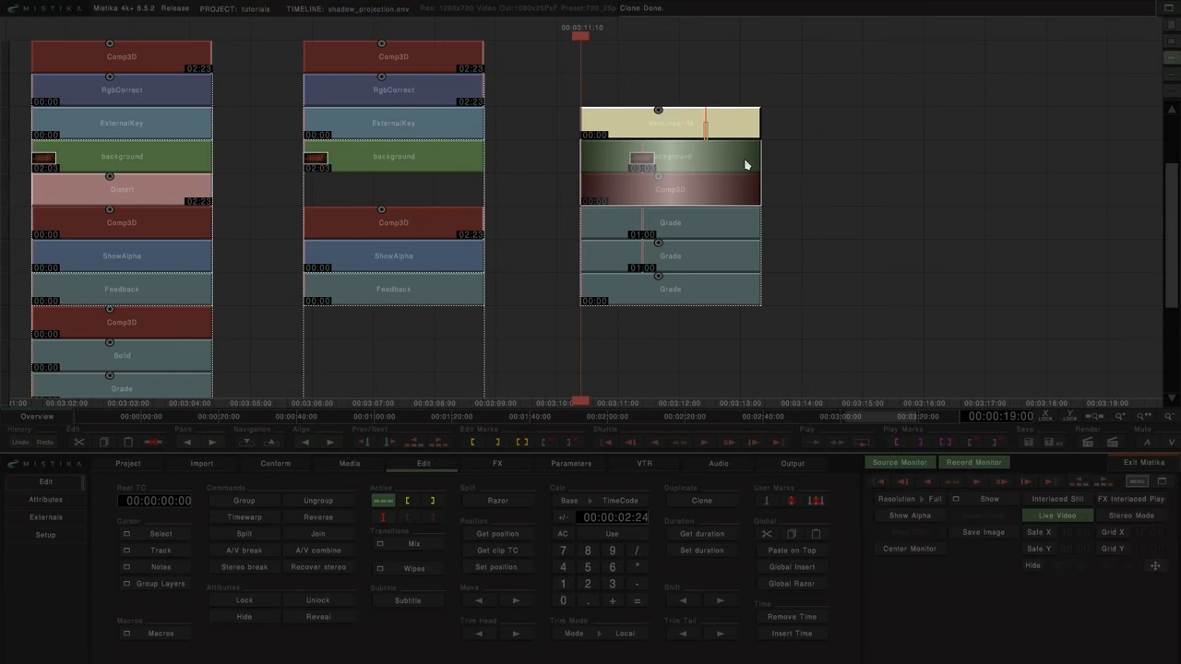
{"action": "left_click", "coordinate": [663, 154]}
{"action": "key", "text": "Delete"}
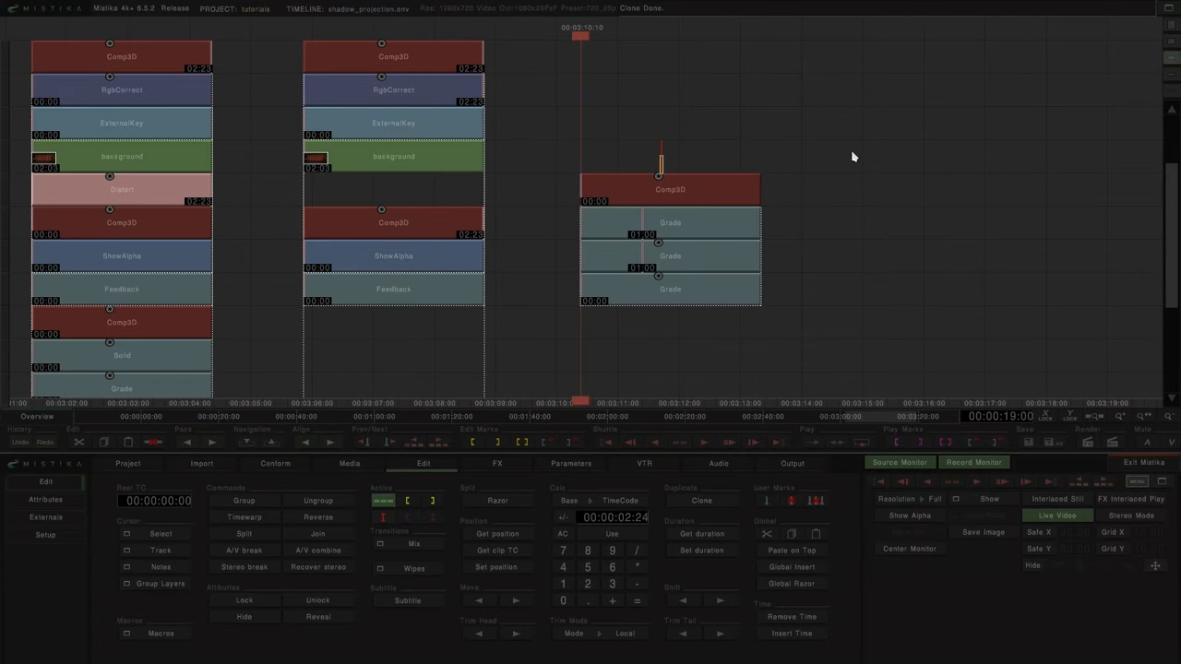
Step: Move the depth-map Comp3D with its three Grades into the gap beneath the upper Feedback of the second composite stack
{"action": "left_click_drag", "start_coordinate": [822, 148], "coordinate": [879, 70]}
{"action": "left_click_drag", "start_coordinate": [623, 254], "coordinate": [670, 243]}
{"action": "left_click_drag", "start_coordinate": [744, 195], "coordinate": [479, 350]}
{"action": "key", "text": "ctrl+Left"}
{"action": "left_click_drag", "start_coordinate": [604, 127], "coordinate": [548, 348]}
{"action": "left_click_drag", "start_coordinate": [616, 207], "coordinate": [572, 148]}
{"action": "left_click", "coordinate": [453, 311]}
{"action": "key", "text": "ctrl+Down"}
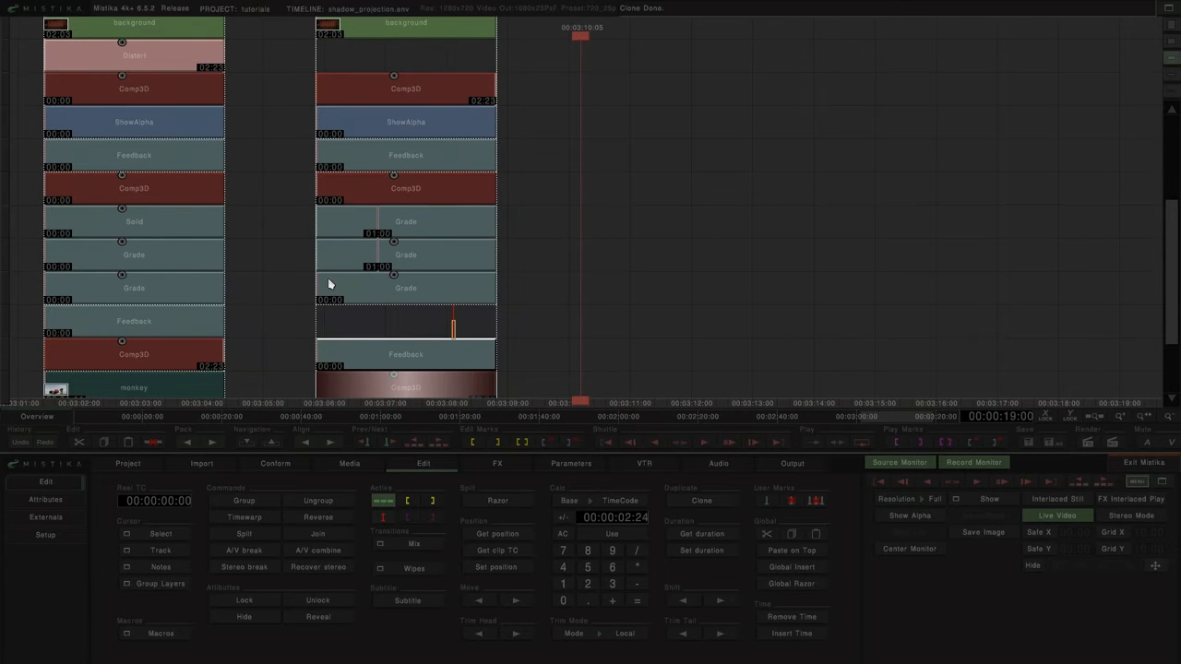
Step: Apply the legacy Distort effect over the shadow matte Comp3D stack and the depth-map Comp3D stack
{"action": "left_click_drag", "start_coordinate": [580, 59], "coordinate": [402, 301]}
{"action": "left_click_drag", "start_coordinate": [621, 222], "coordinate": [640, 193]}
{"action": "left_click", "coordinate": [495, 466]}
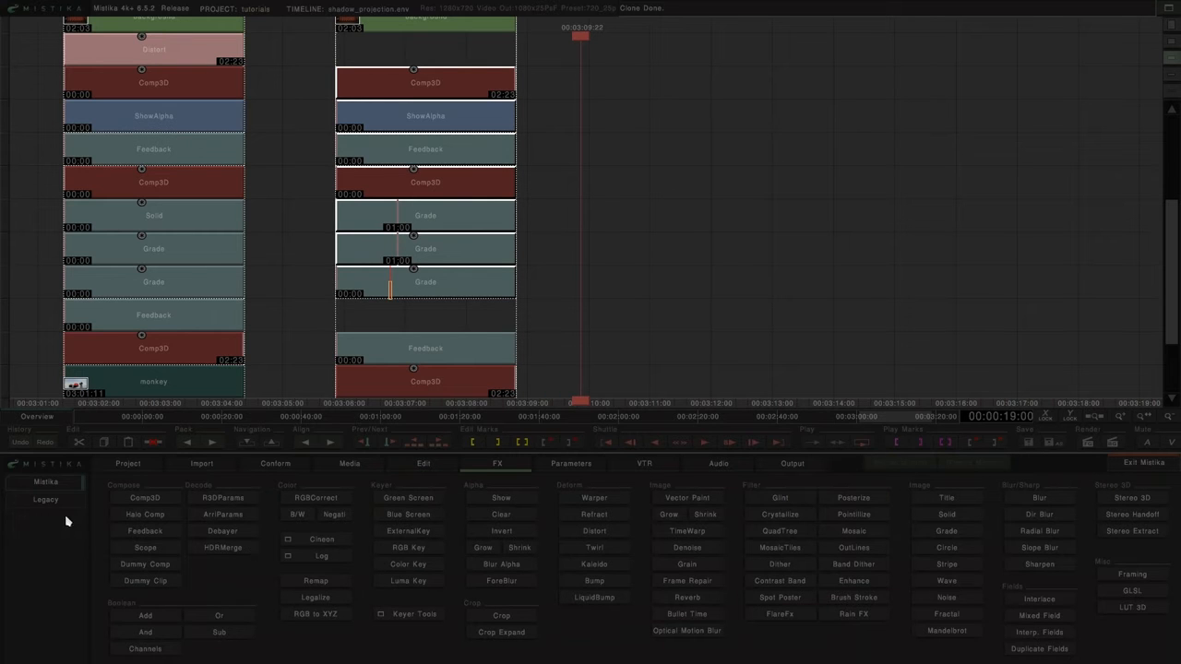
{"action": "left_click", "coordinate": [46, 499]}
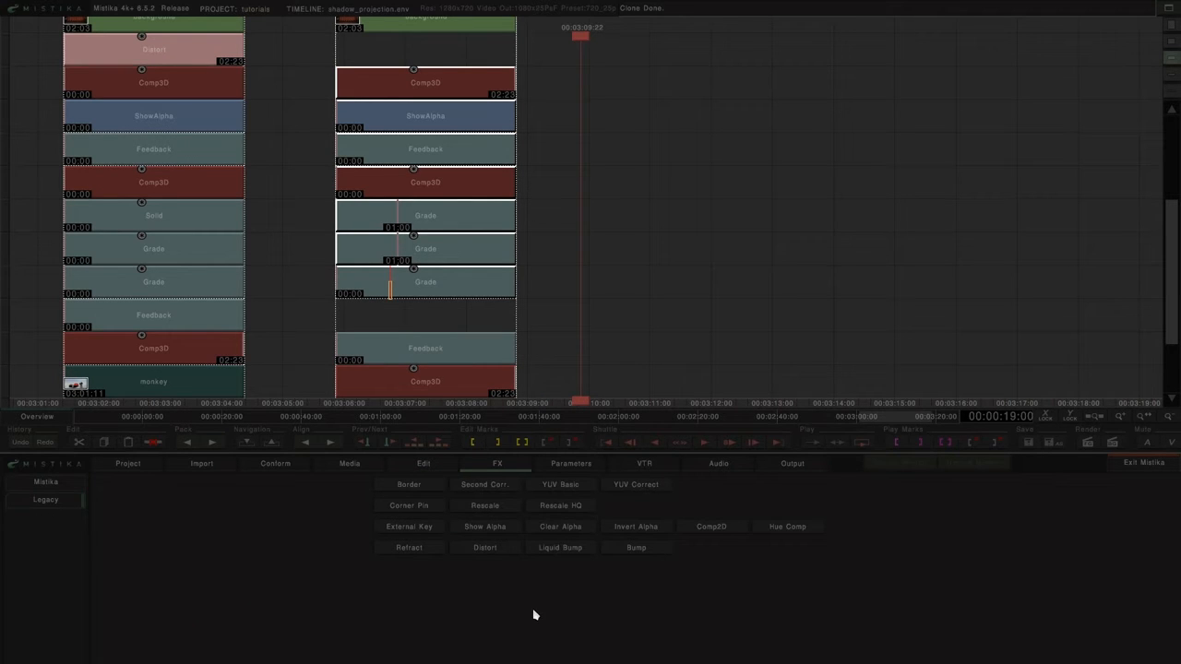
{"action": "left_click", "coordinate": [491, 551]}
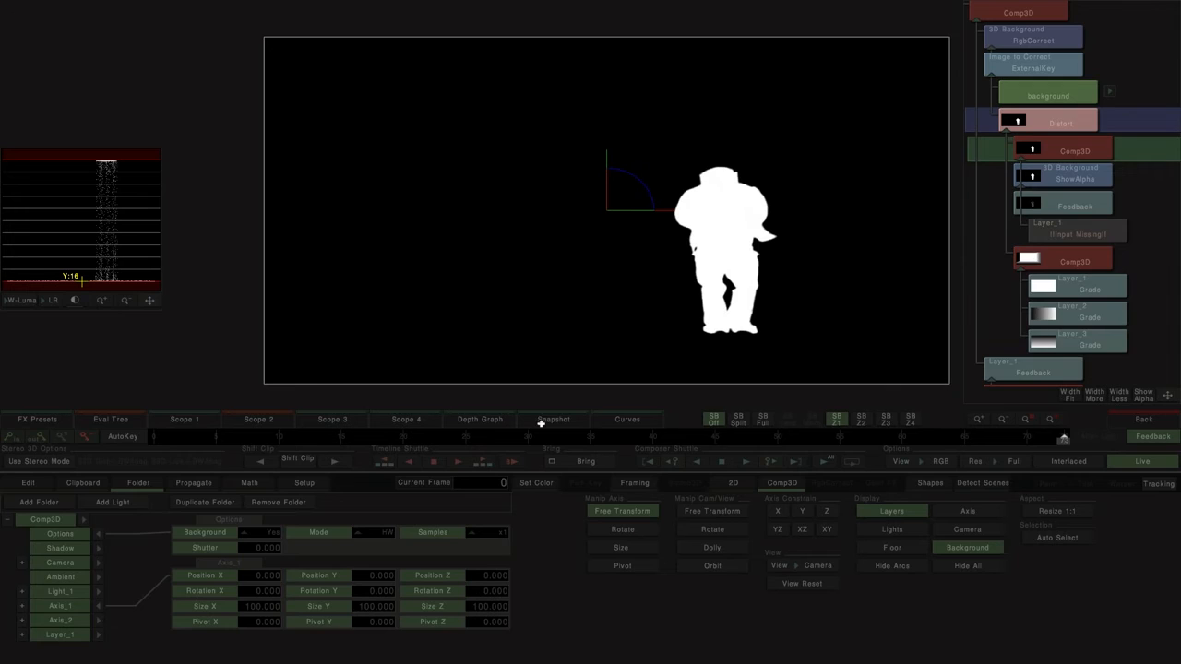
Step: View the final Comp3D result while adjusting Distort to OffsetX -49.807 and OffsetY 6.701
{"action": "left_click", "coordinate": [1063, 134]}
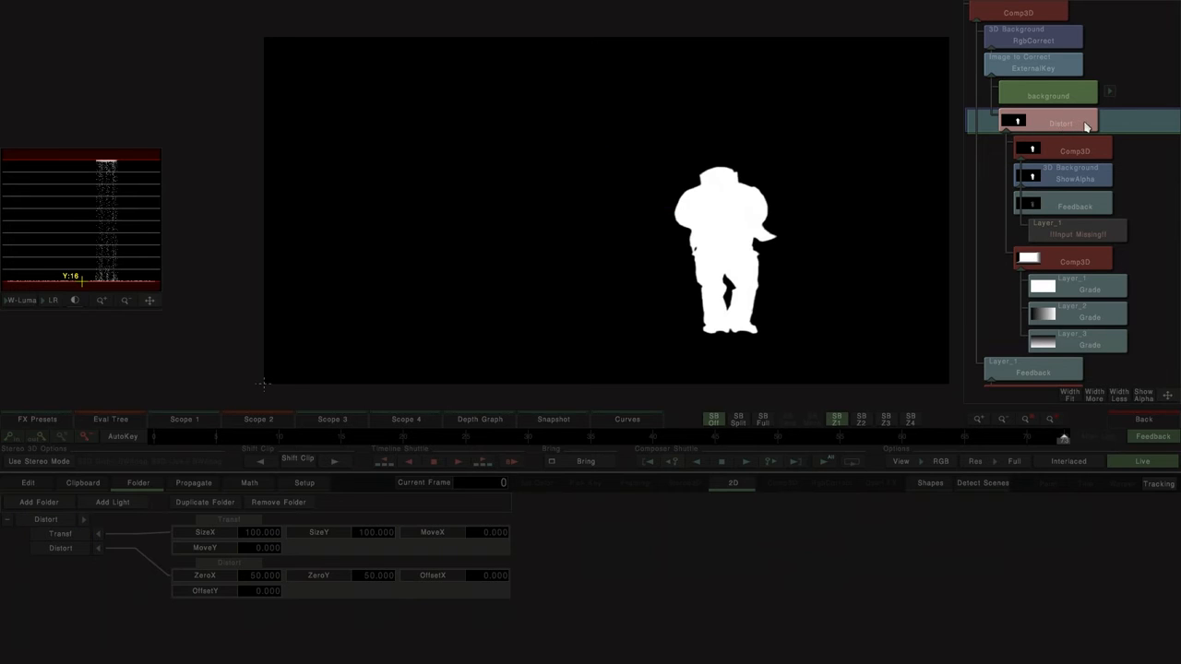
{"action": "left_click", "coordinate": [1011, 12]}
{"action": "left_click", "coordinate": [1066, 123]}
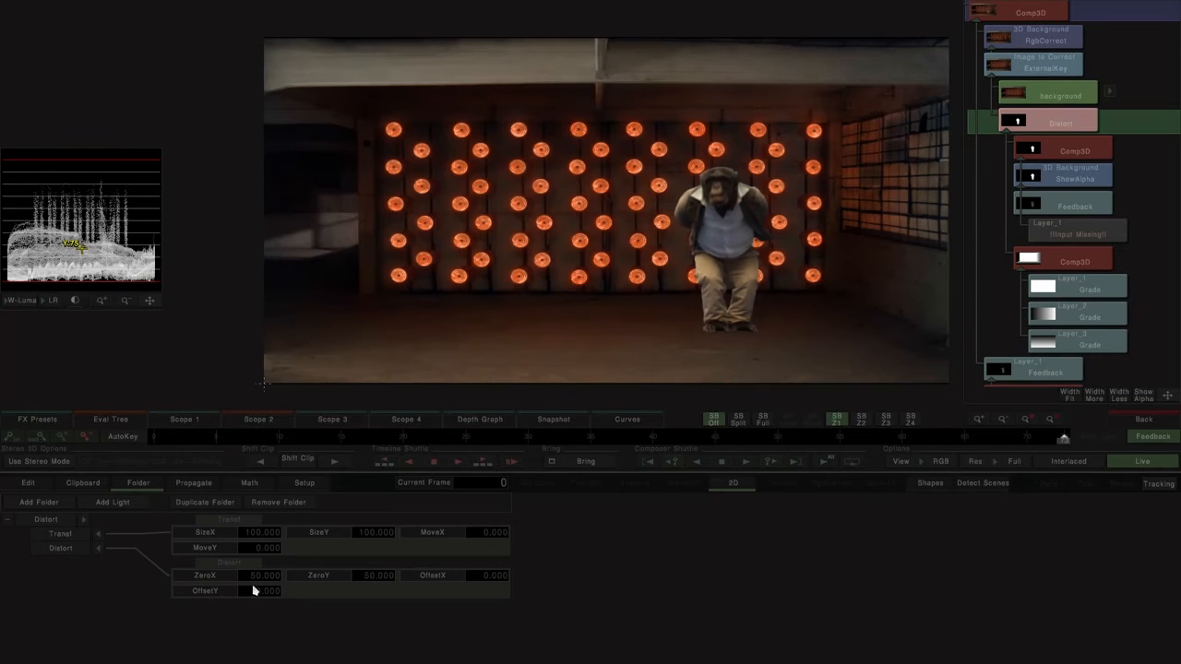
{"action": "left_click", "coordinate": [60, 550]}
{"action": "left_click_drag", "start_coordinate": [256, 387], "coordinate": [669, 327]}
{"action": "left_click_drag", "start_coordinate": [461, 329], "coordinate": [620, 365]}
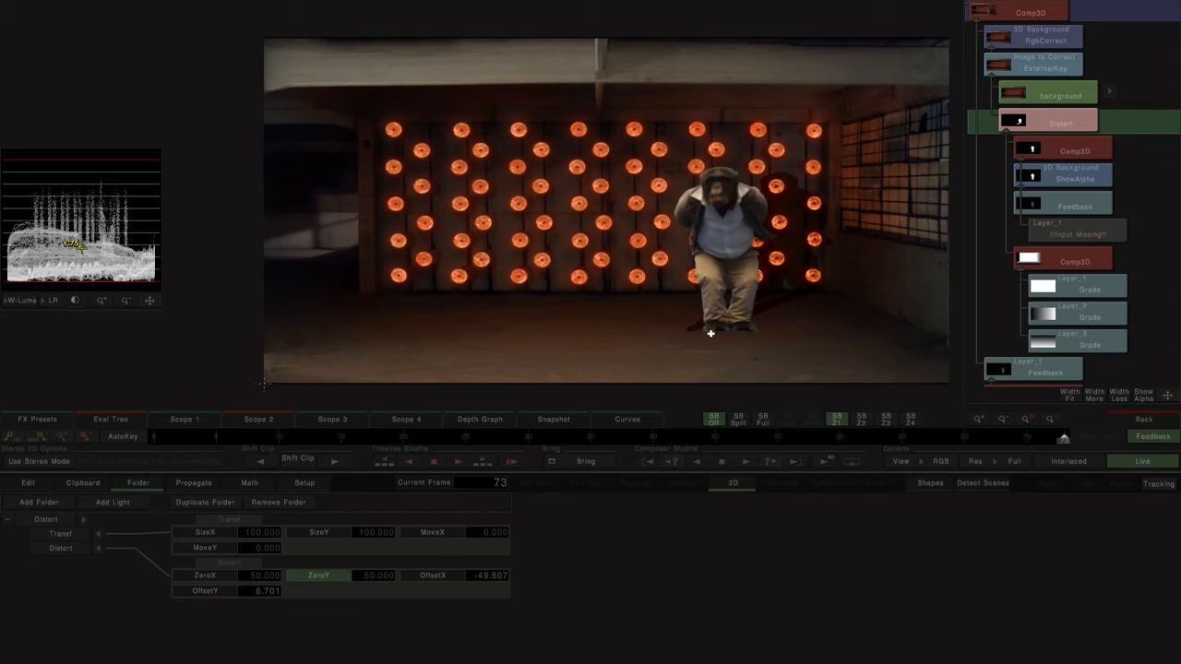
Step: Enlarge the waveform scope and read the depth map's luminance at the monkey's feet
{"action": "left_click", "coordinate": [103, 302]}
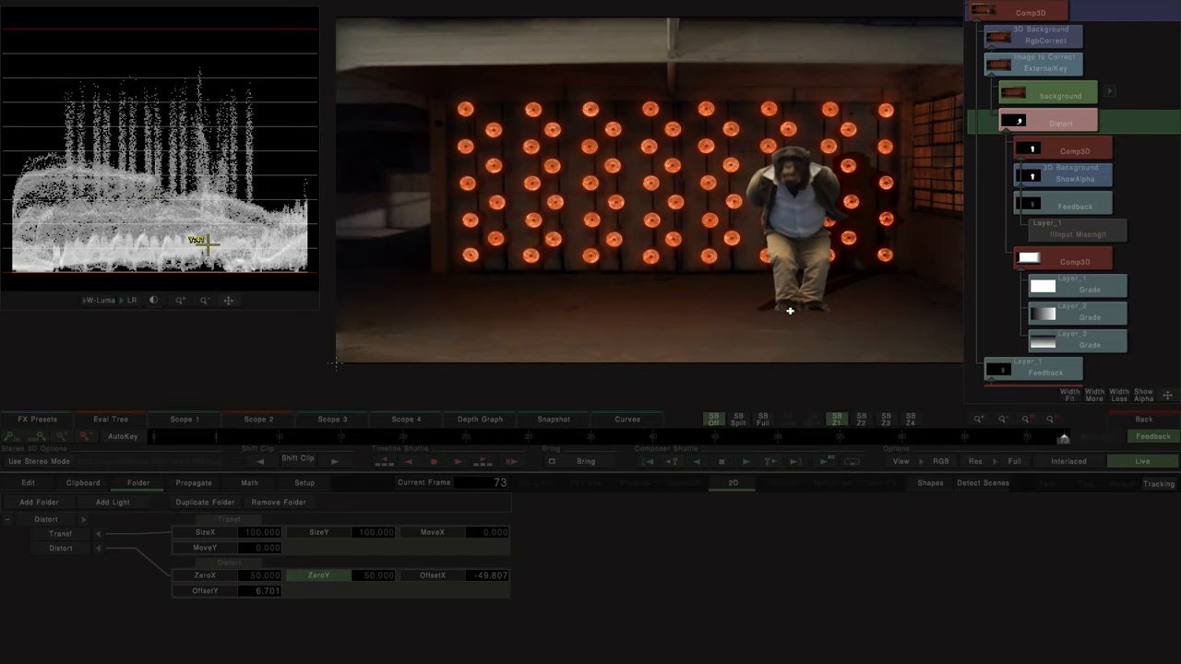
{"action": "left_click", "coordinate": [1046, 259]}
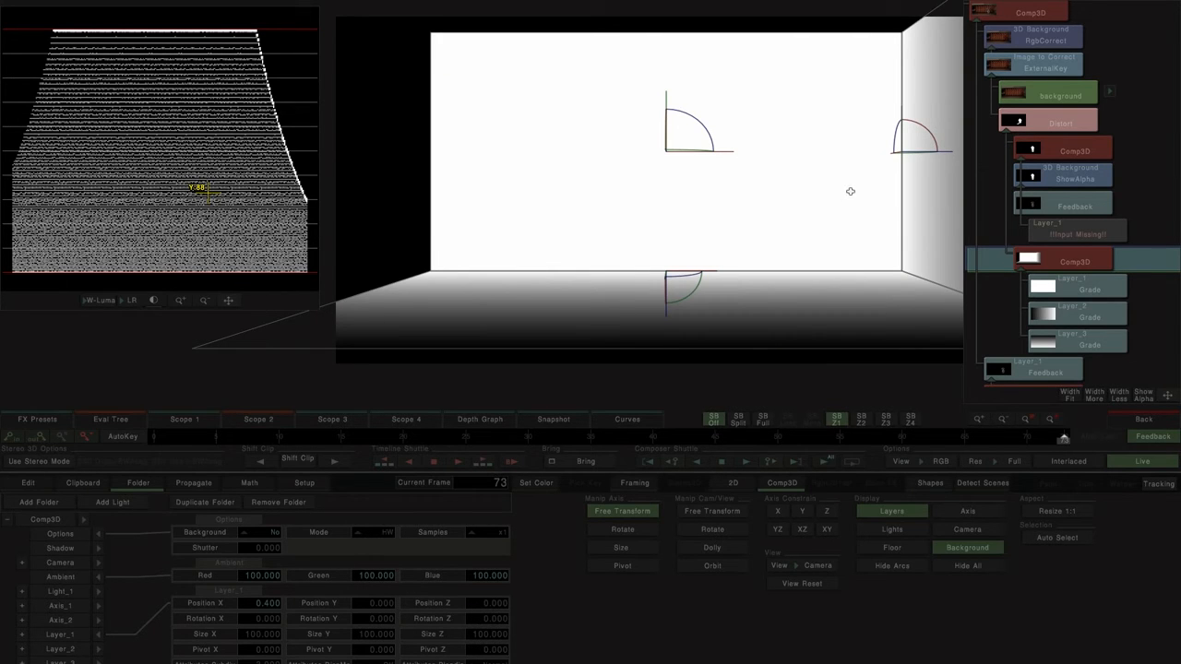
{"action": "left_click", "coordinate": [1059, 11]}
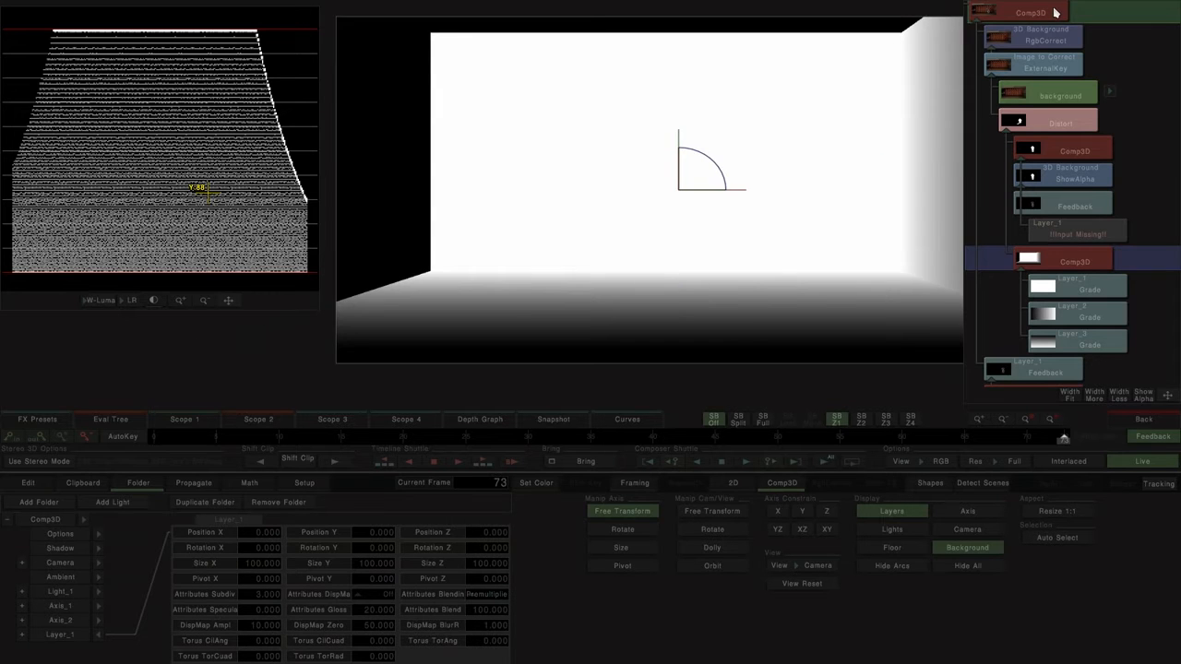
Step: Set the Distort effect's ZeroX and ZeroY to 32 while viewing the final Comp3D
{"action": "left_click", "coordinate": [1070, 123]}
{"action": "left_click", "coordinate": [260, 577]}
{"action": "type", "text": "32"}
{"action": "key", "text": "Return"}
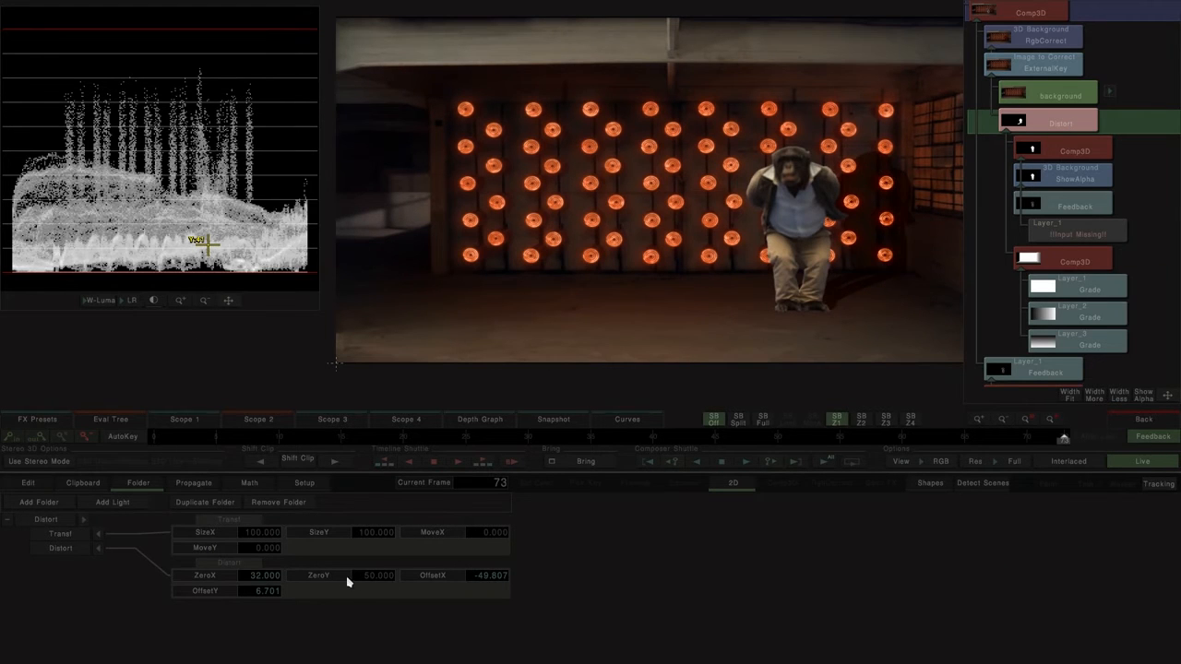
{"action": "type", "text": "2"}
{"action": "key", "text": "Return"}
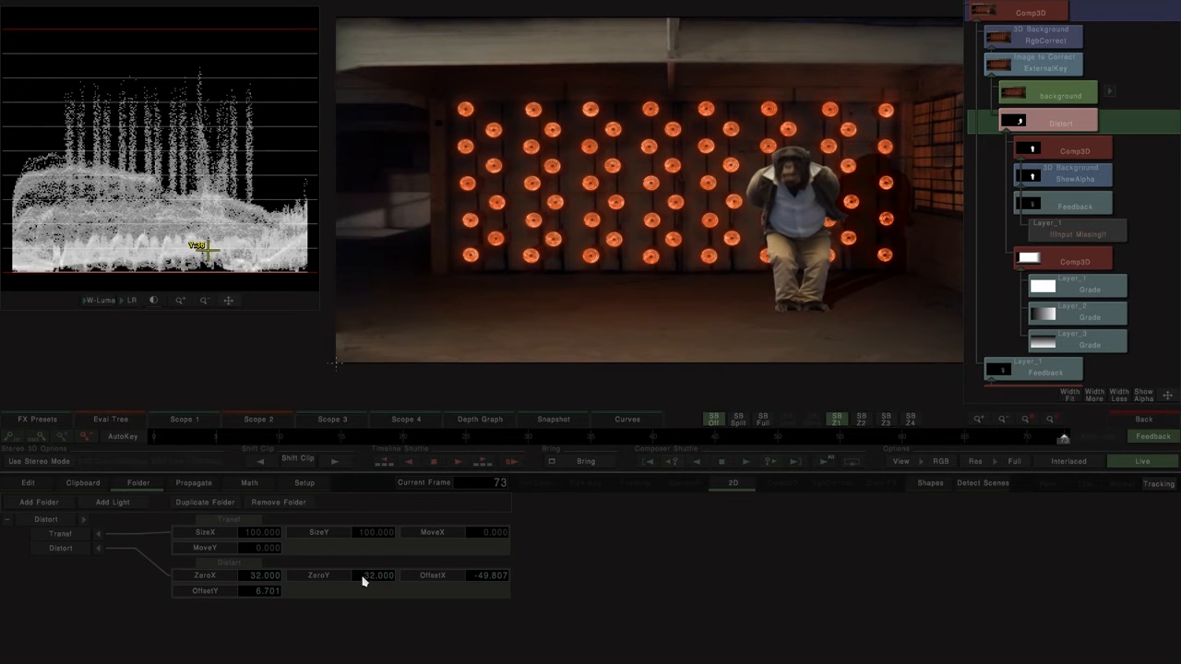
Step: Swing the shadow to the other side of the monkey by adjusting Distort to OffsetX 56.268 and OffsetY -8.775
{"action": "left_click_drag", "start_coordinate": [722, 254], "coordinate": [696, 253]}
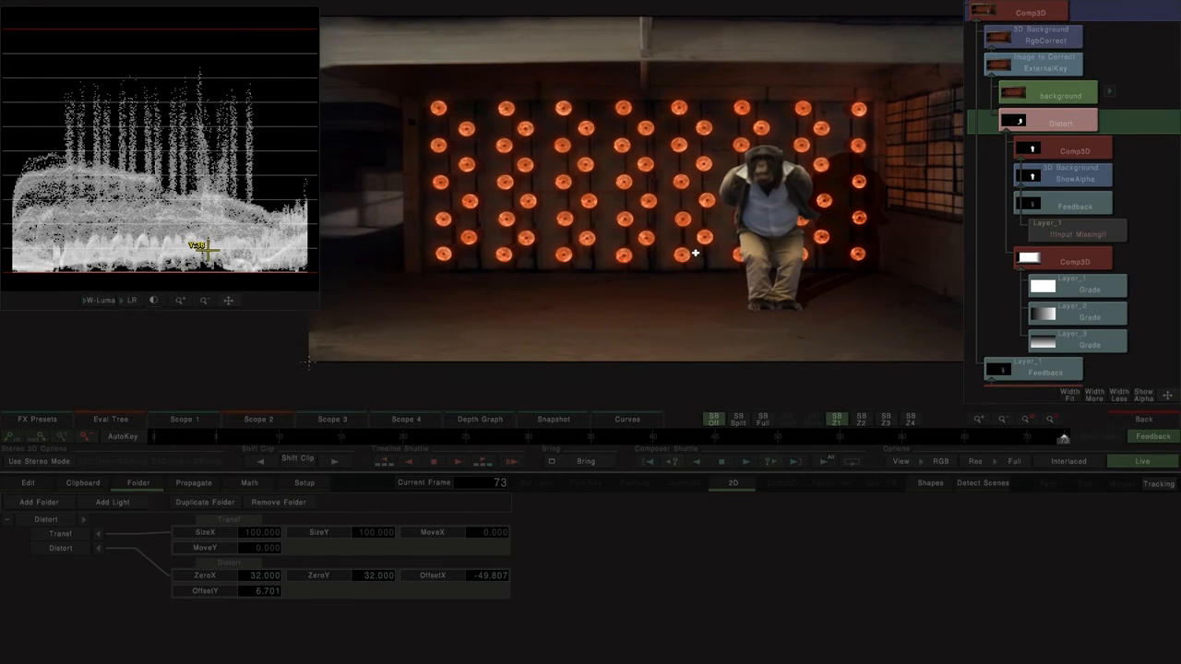
{"action": "left_click", "coordinate": [47, 552]}
{"action": "left_click_drag", "start_coordinate": [532, 269], "coordinate": [742, 276]}
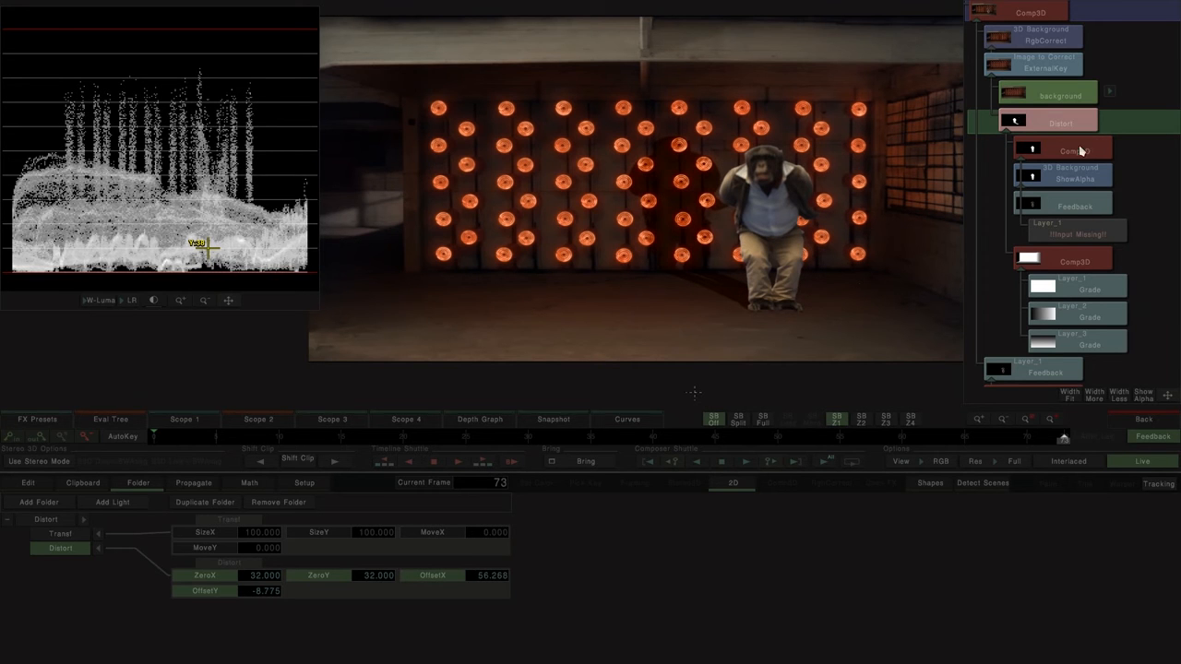
Step: In the monkey clip's Comp3D, move the monkey towards the side wall and lower on the floor
{"action": "scroll", "coordinate": [1056, 343], "scroll_direction": "down", "scroll_amount": 2}
{"action": "left_click", "coordinate": [1055, 346]}
{"action": "left_click_drag", "start_coordinate": [741, 204], "coordinate": [676, 199]}
{"action": "left_click_drag", "start_coordinate": [771, 204], "coordinate": [821, 237]}
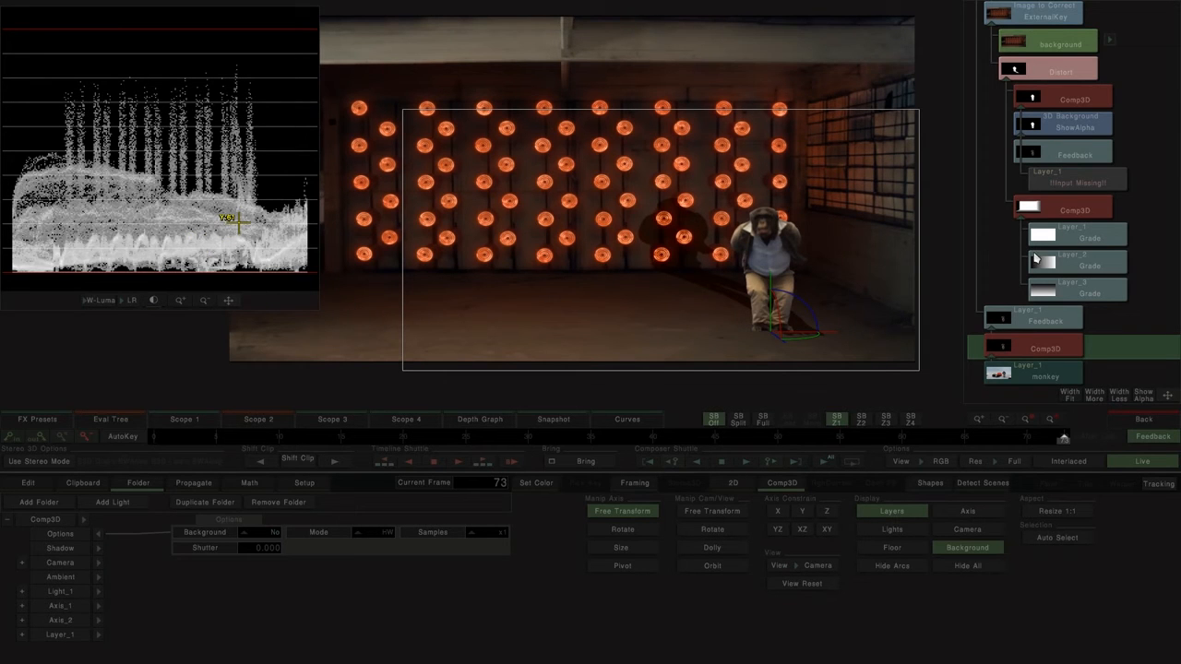
Step: Read the depth map's luminance at the monkey's feet and set Distort's ZeroX and ZeroY to 12
{"action": "left_click", "coordinate": [1069, 212]}
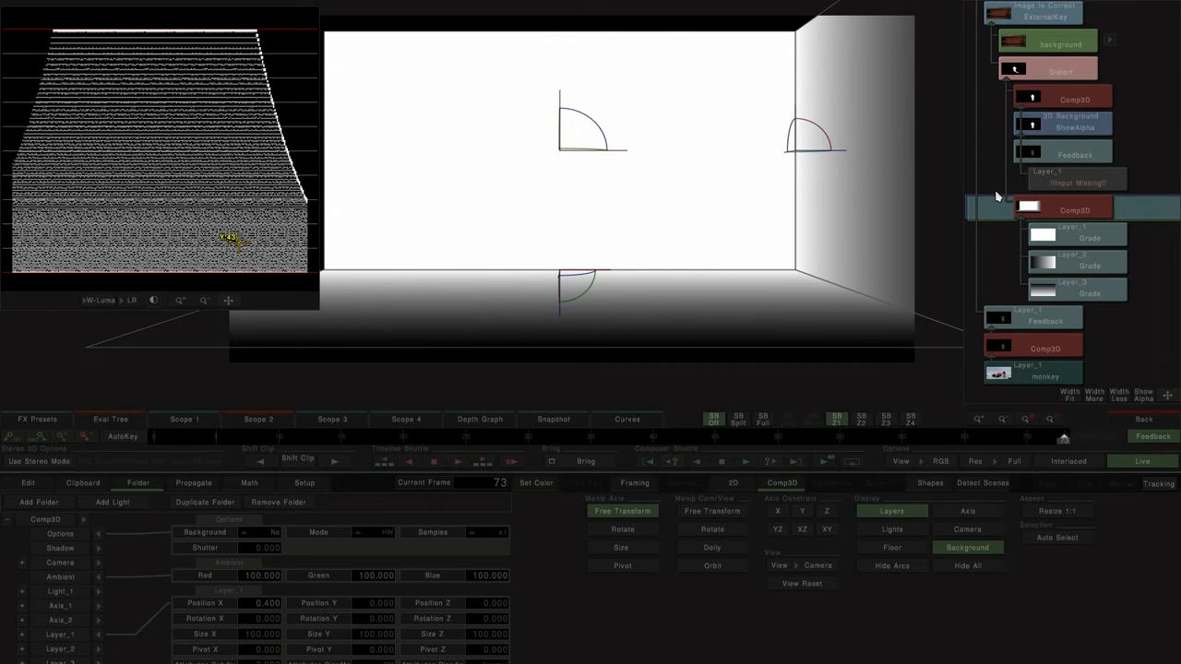
{"action": "scroll", "coordinate": [1061, 17], "scroll_direction": "up", "scroll_amount": 2}
{"action": "left_click", "coordinate": [1049, 15]}
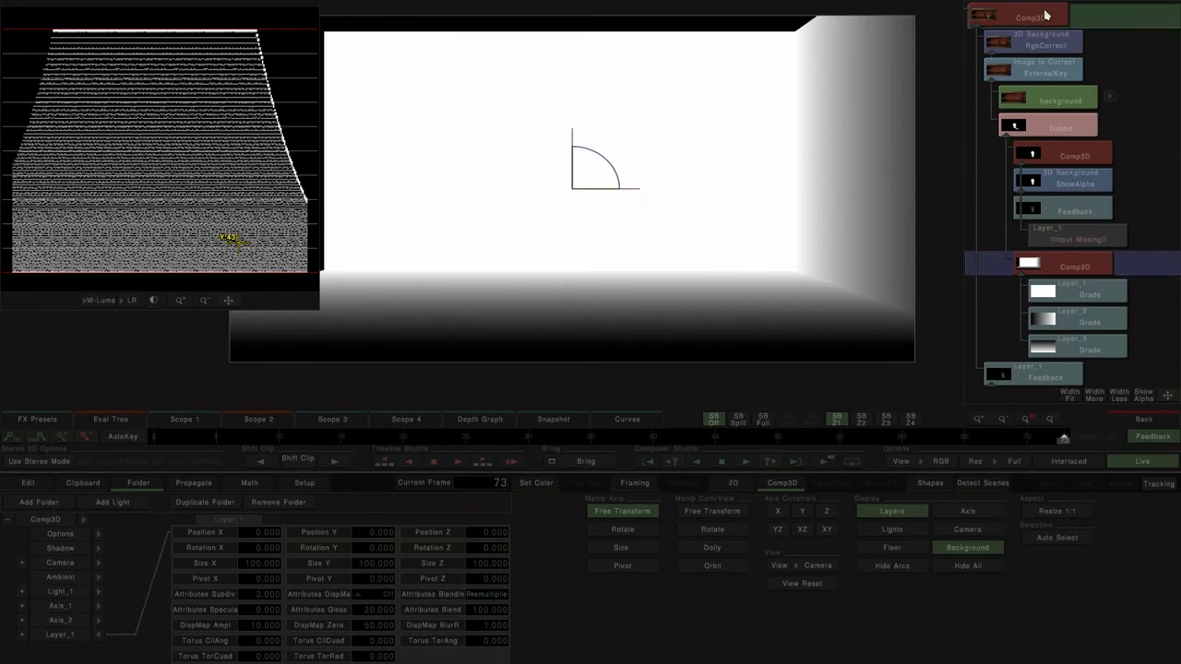
{"action": "left_click", "coordinate": [1084, 129]}
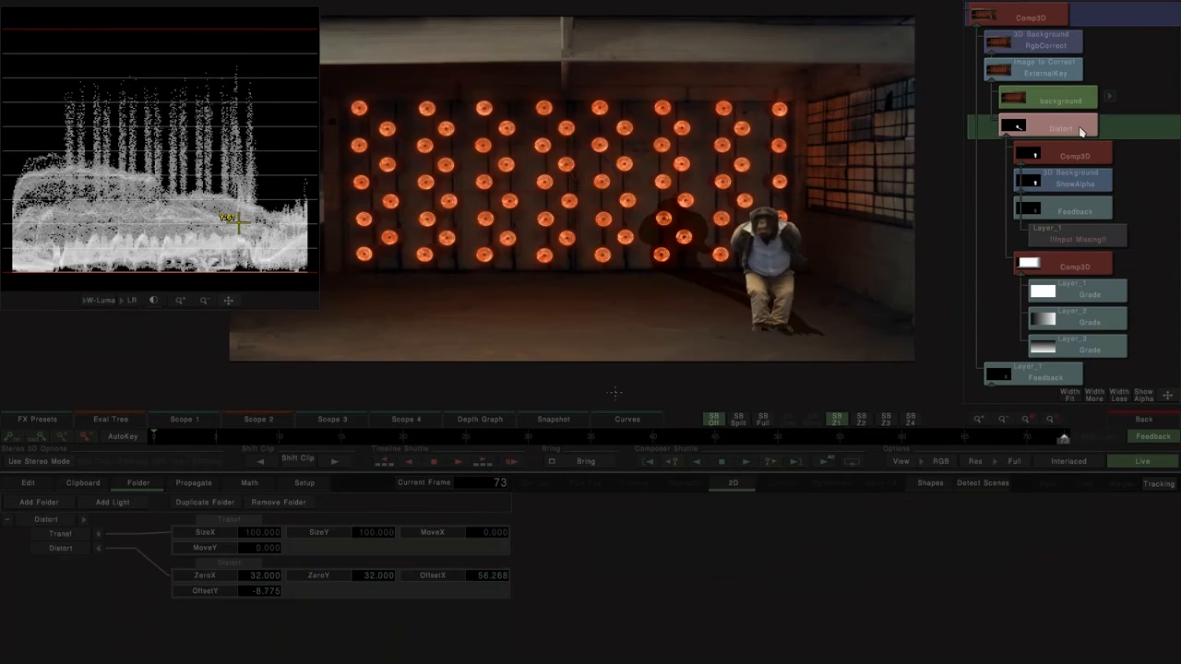
{"action": "type", "text": "12"}
{"action": "key", "text": "Return"}
{"action": "left_click", "coordinate": [264, 578]}
{"action": "type", "text": "12"}
{"action": "key", "text": "Return"}
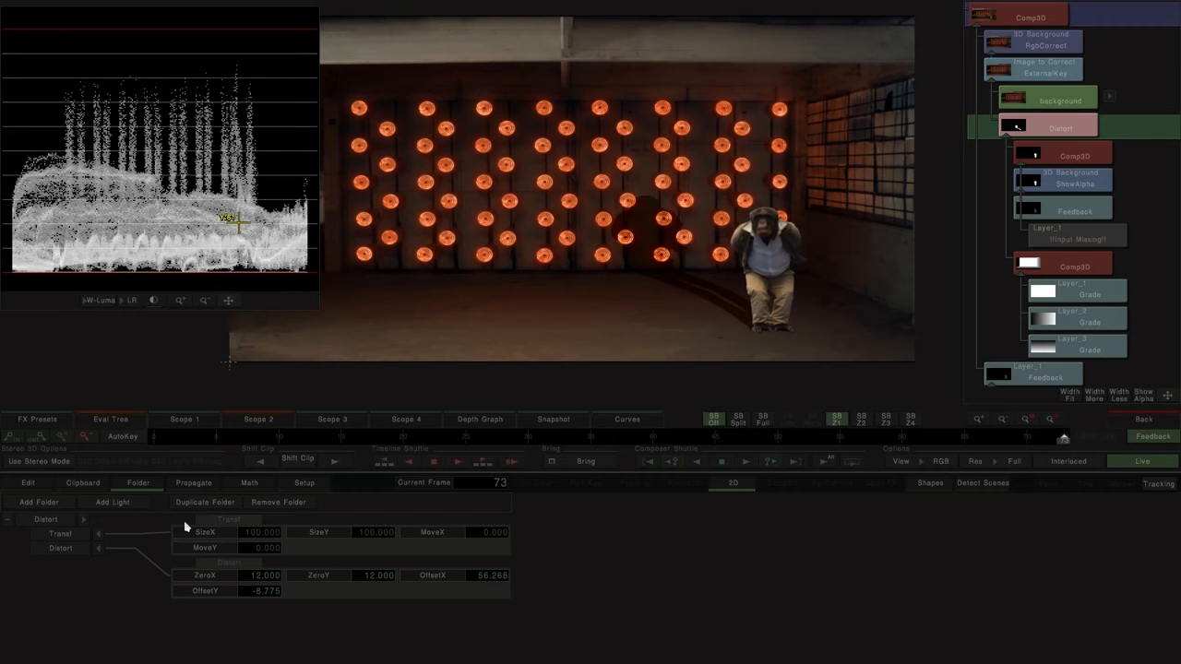
Step: Raise the shadow onto the back wall by adjusting Distort to OffsetX 73.140 and OffsetY -44.033
{"action": "left_click", "coordinate": [79, 551]}
{"action": "left_click_drag", "start_coordinate": [699, 279], "coordinate": [375, 267]}
{"action": "left_click_drag", "start_coordinate": [575, 258], "coordinate": [786, 329]}
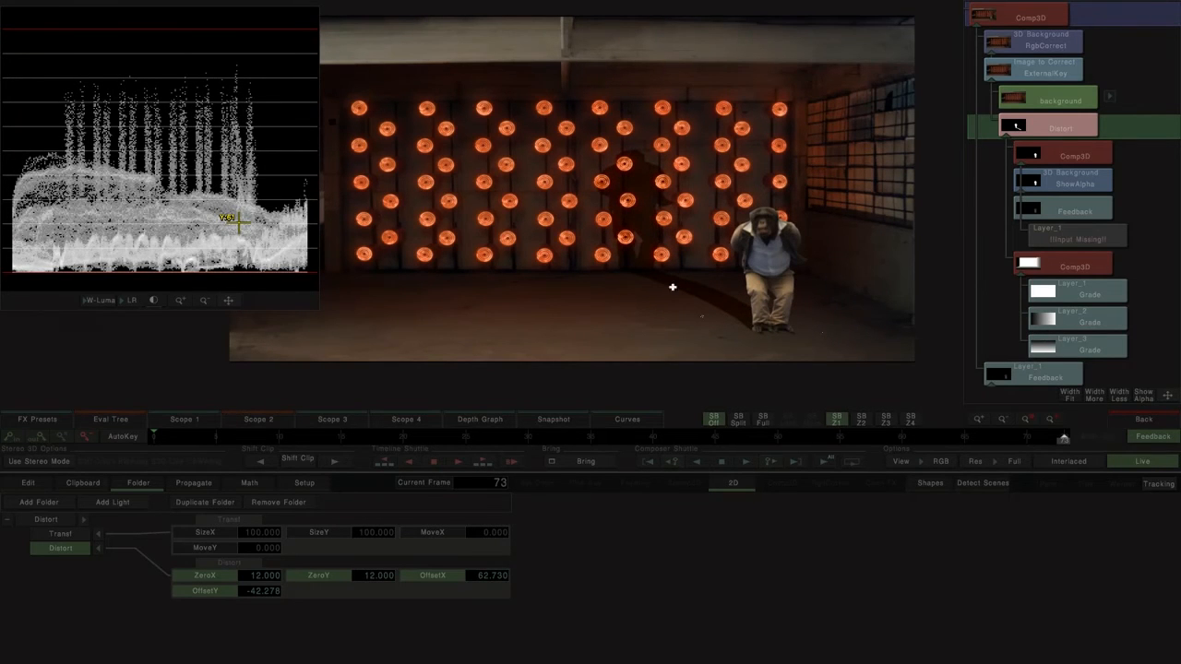
{"action": "left_click_drag", "start_coordinate": [636, 313], "coordinate": [591, 270]}
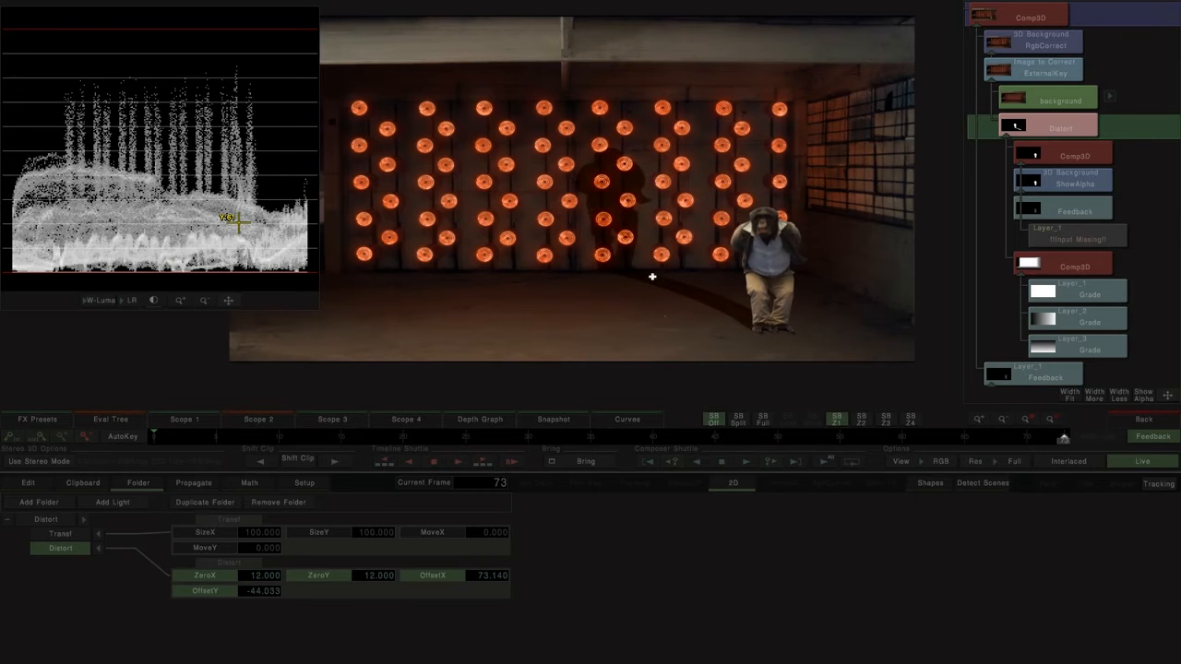
Step: Return to the timeline and add an RgbCorrect above the depth map's Layer_2 and Layer_3 Grades
{"action": "left_click", "coordinate": [1067, 323]}
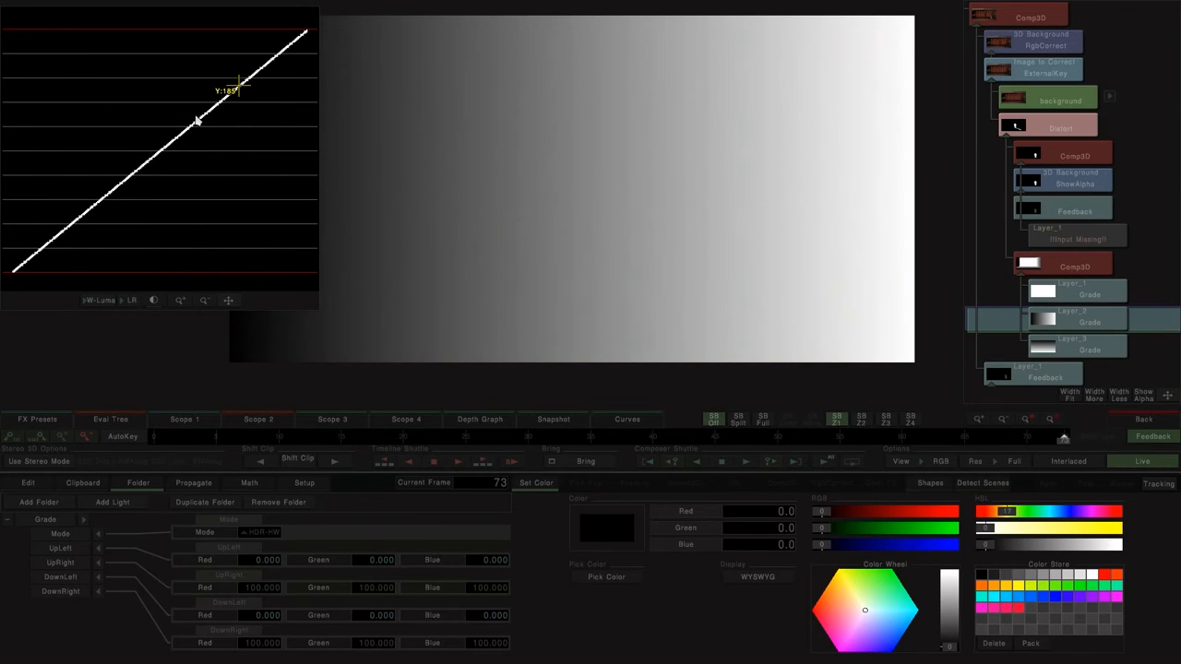
{"action": "left_click", "coordinate": [1048, 18]}
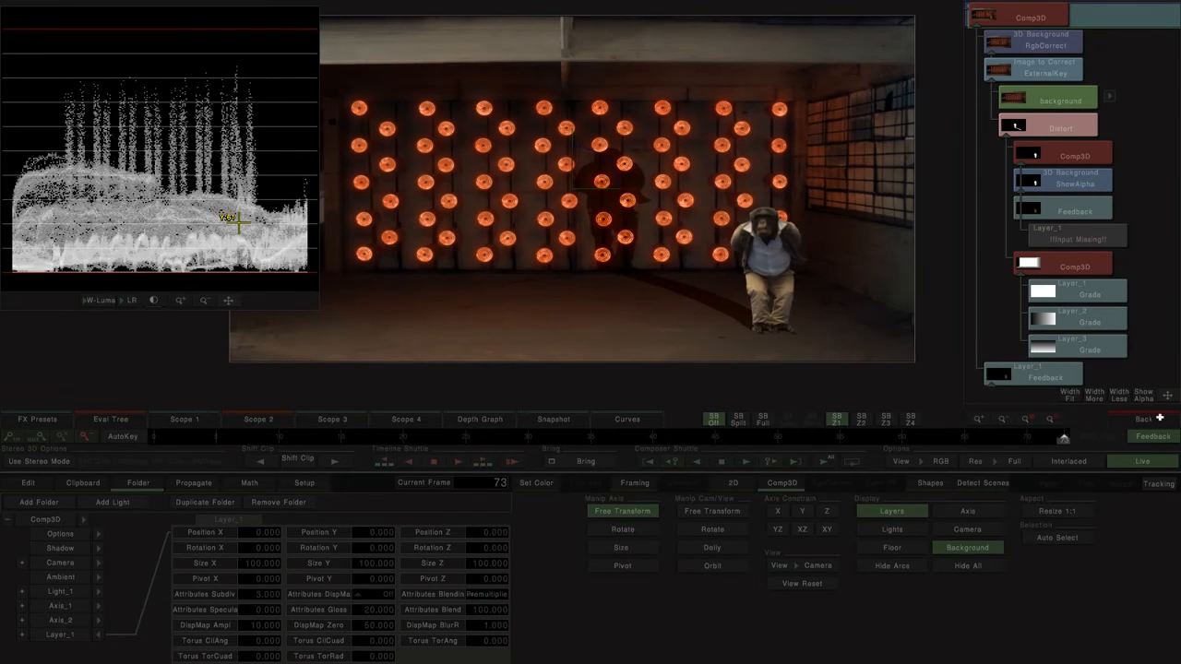
{"action": "left_click", "coordinate": [1160, 418]}
{"action": "left_click", "coordinate": [498, 246]}
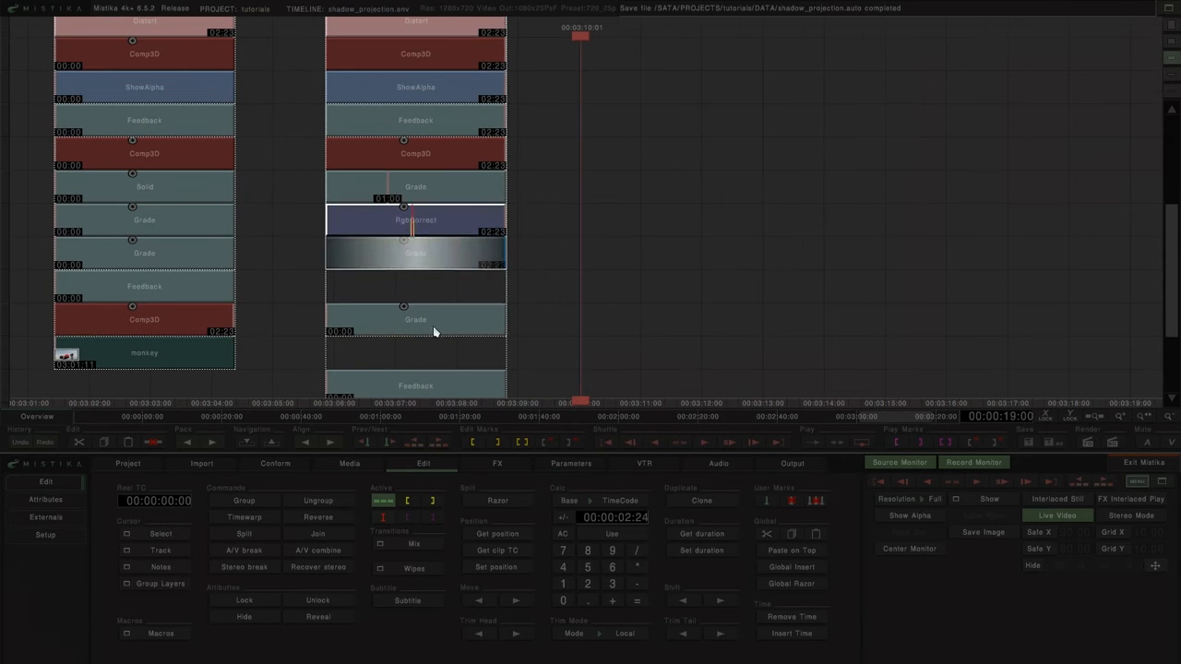
{"action": "left_click", "coordinate": [435, 329]}
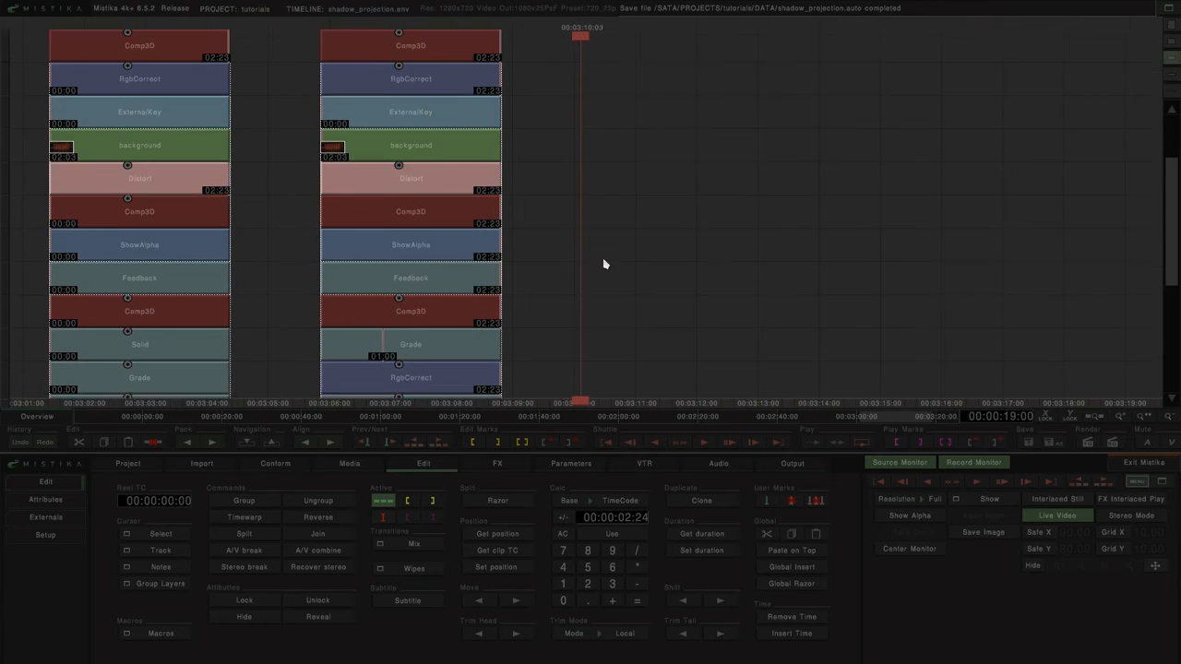
Step: Raise the Gamma in Layer_3's RgbCorrect and copy the whole correction to Layer_2's RgbCorrect
{"action": "double_click", "coordinate": [464, 50]}
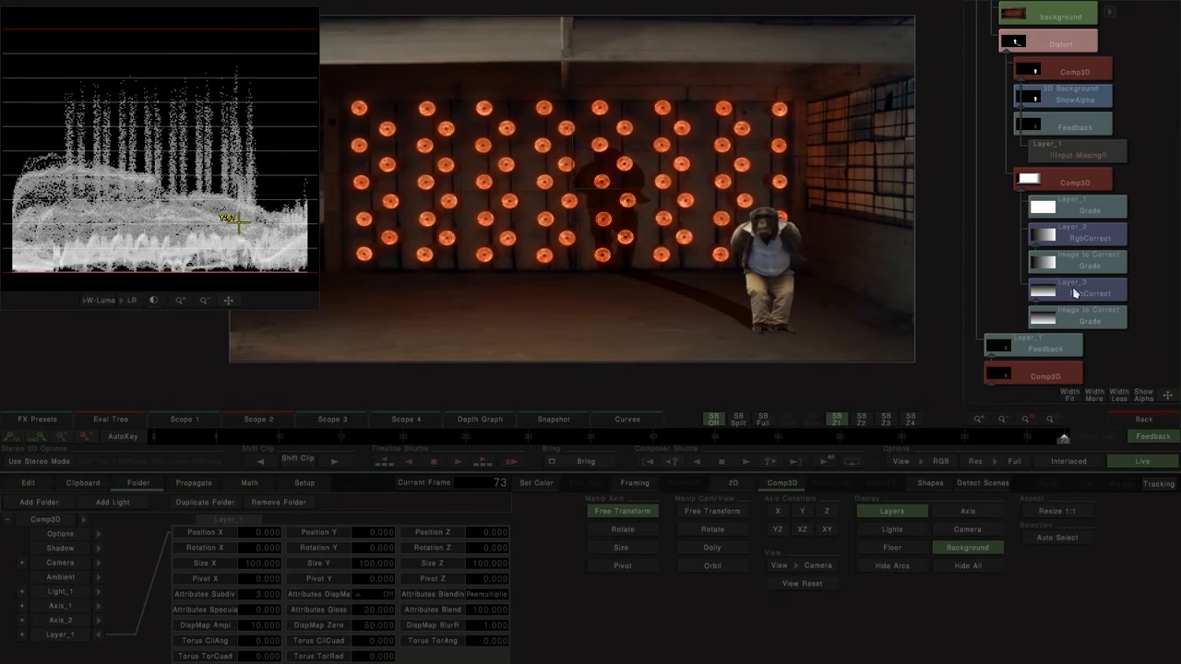
{"action": "left_click", "coordinate": [1074, 294]}
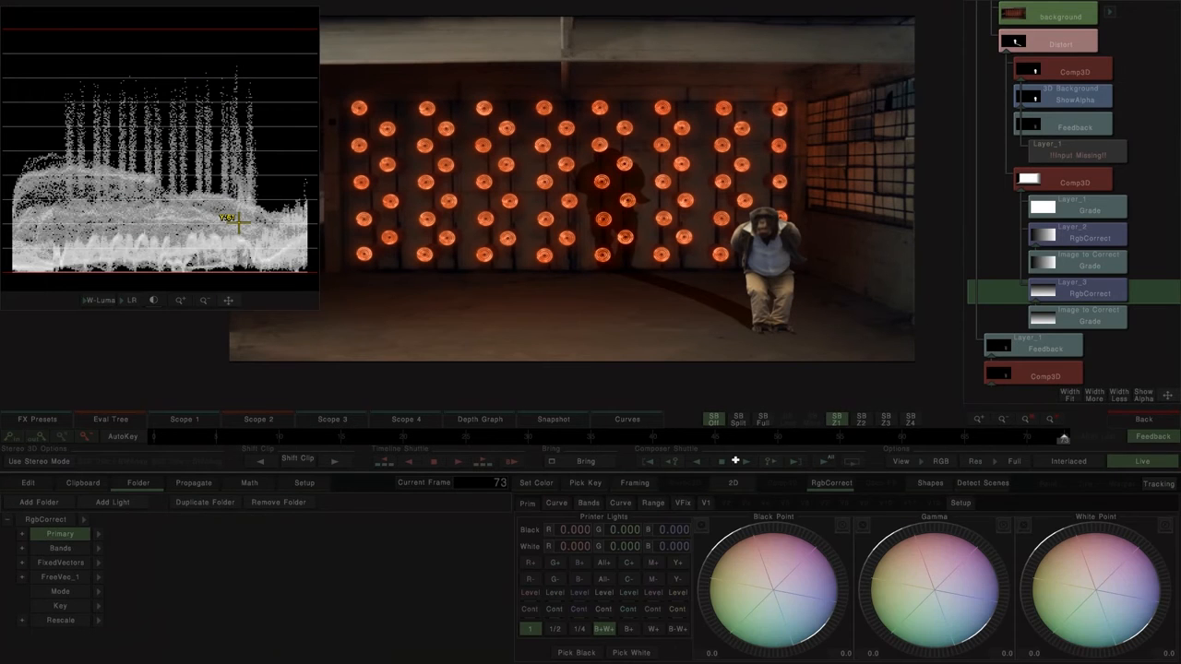
{"action": "left_click_drag", "start_coordinate": [942, 544], "coordinate": [973, 534]}
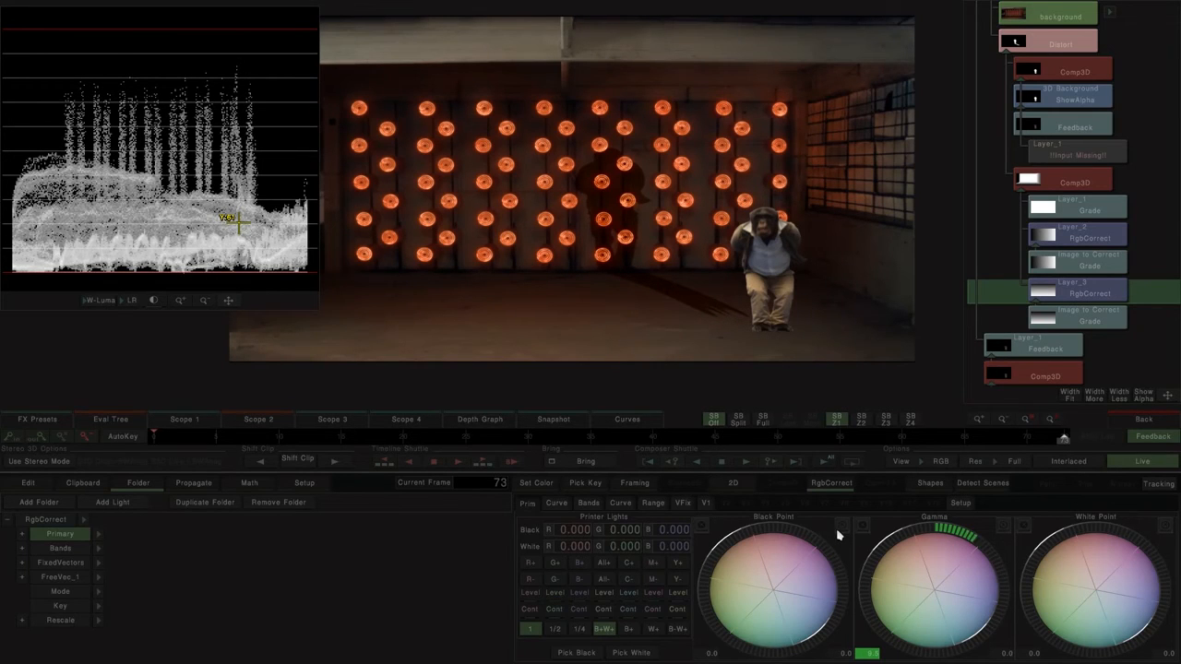
{"action": "left_click", "coordinate": [43, 521]}
{"action": "left_click", "coordinate": [1090, 230]}
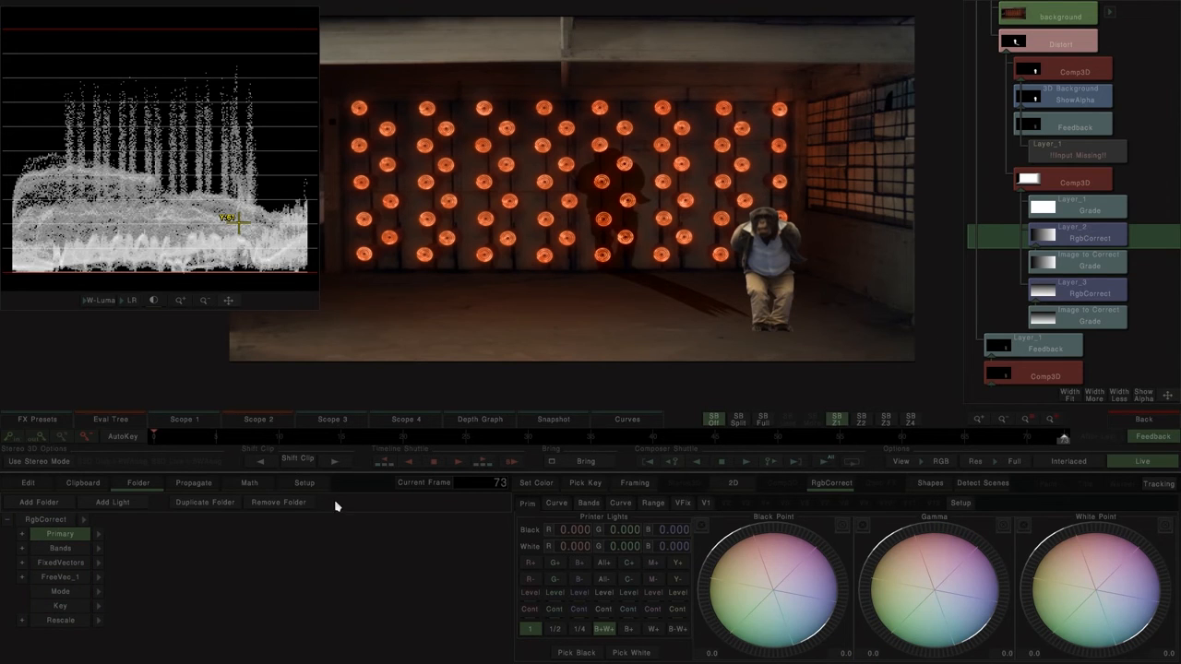
{"action": "left_click", "coordinate": [53, 522]}
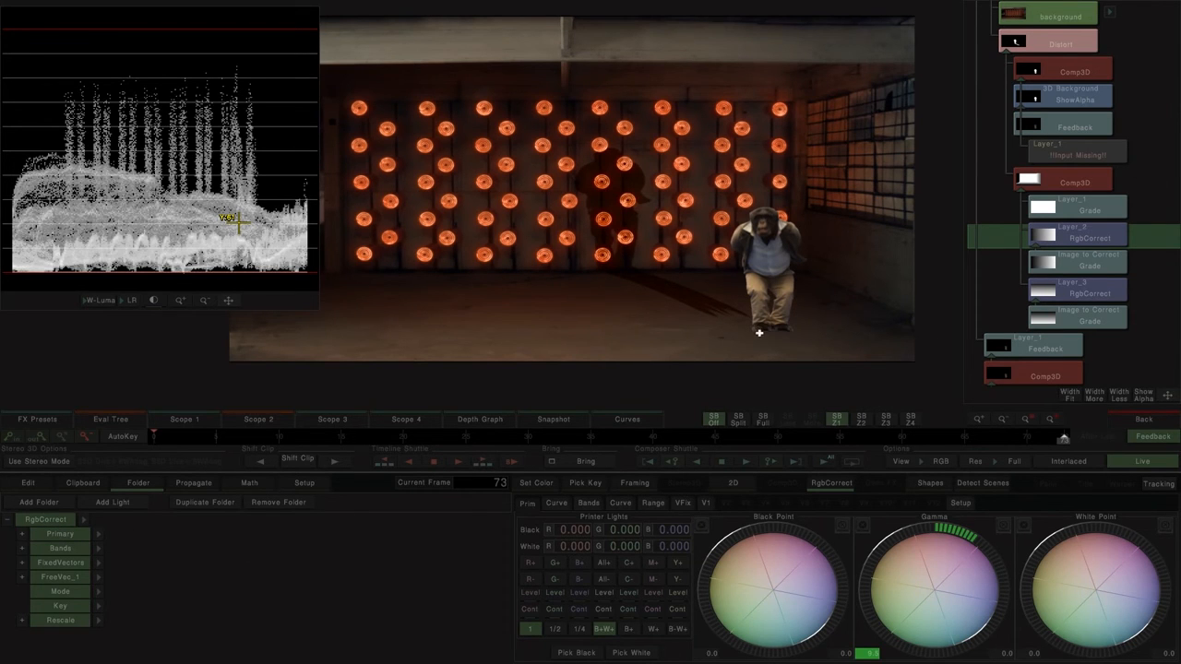
Step: Recheck the corrected depth map's level at the monkey's feet, set Distort's ZeroX and ZeroY to 20, and fine-tune ZeroY to 19.2
{"action": "left_click", "coordinate": [1084, 187]}
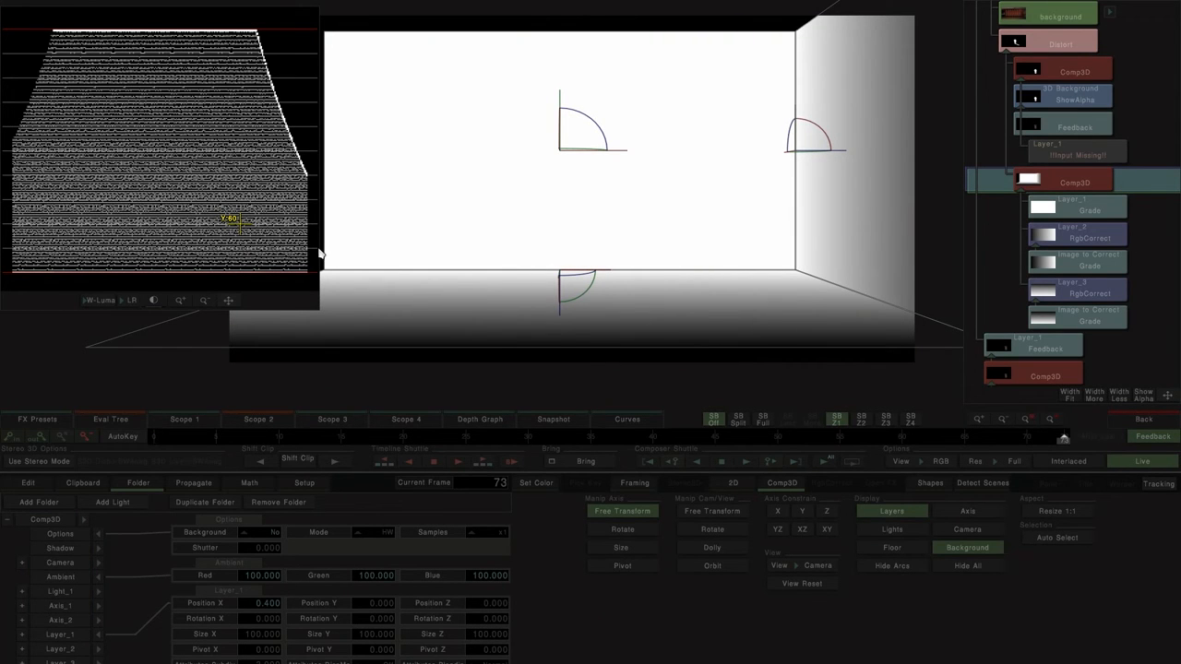
{"action": "scroll", "coordinate": [1098, 111], "scroll_direction": "up", "scroll_amount": 3}
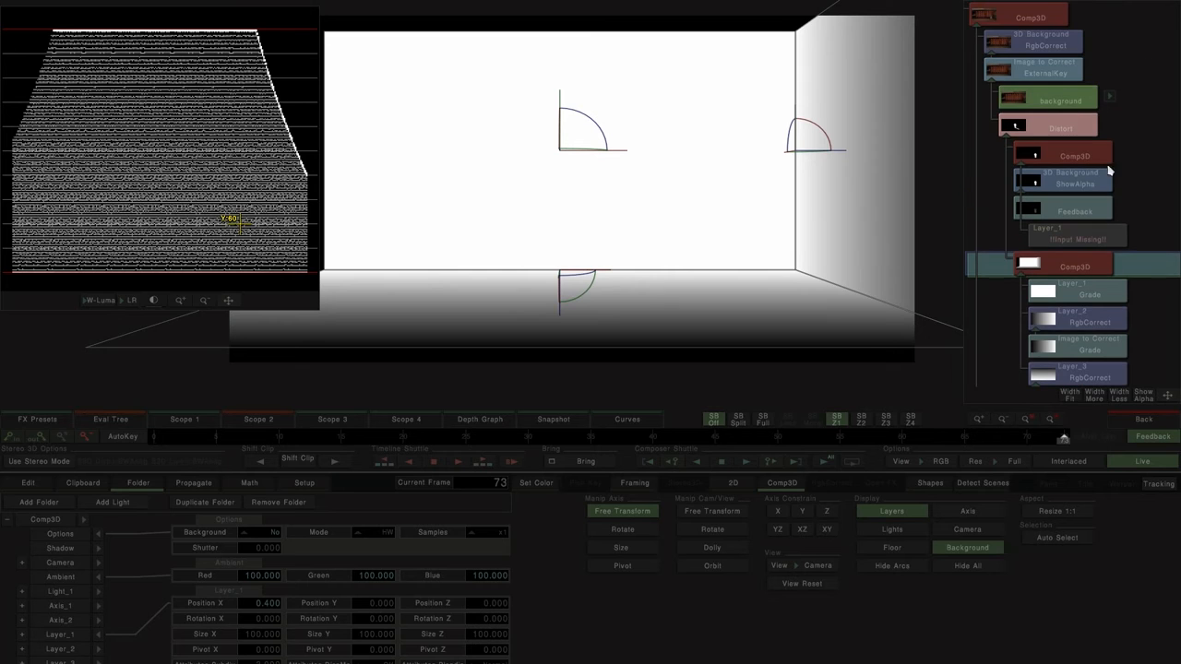
{"action": "left_click", "coordinate": [1061, 128]}
{"action": "left_click", "coordinate": [274, 578]}
{"action": "double_click", "coordinate": [274, 578]}
{"action": "type", "text": "20.000"}
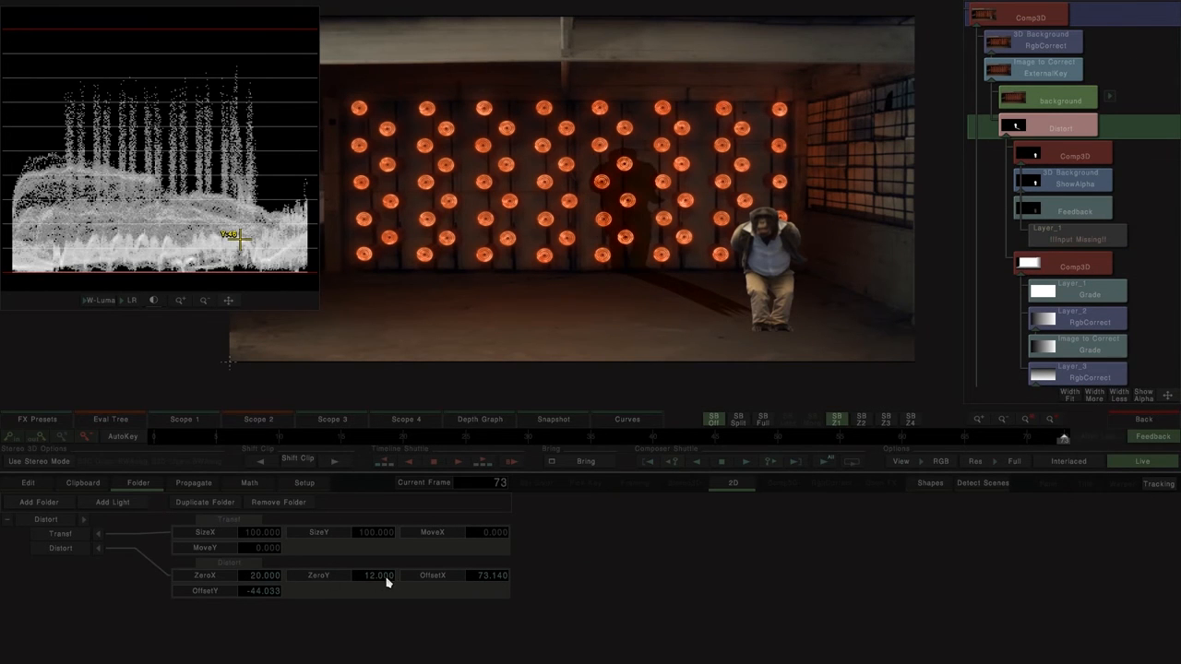
{"action": "left_click", "coordinate": [379, 577]}
{"action": "double_click", "coordinate": [379, 576]}
{"action": "type", "text": "20"}
{"action": "key", "text": "Return"}
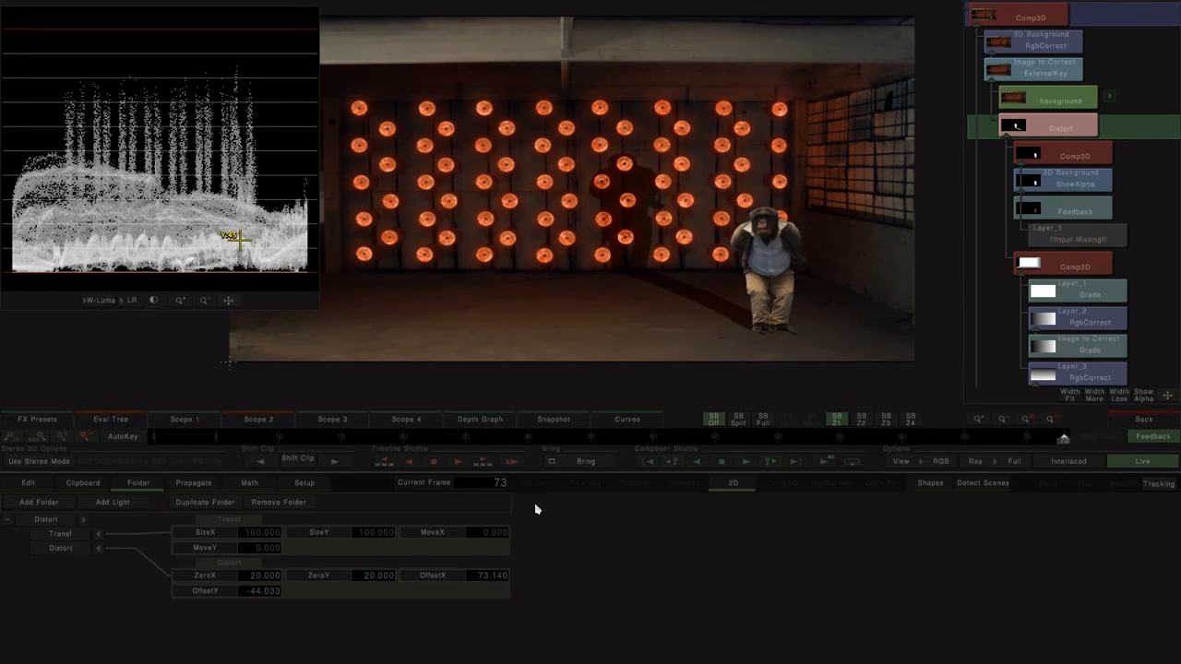
{"action": "left_click_drag", "start_coordinate": [363, 579], "coordinate": [320, 560]}
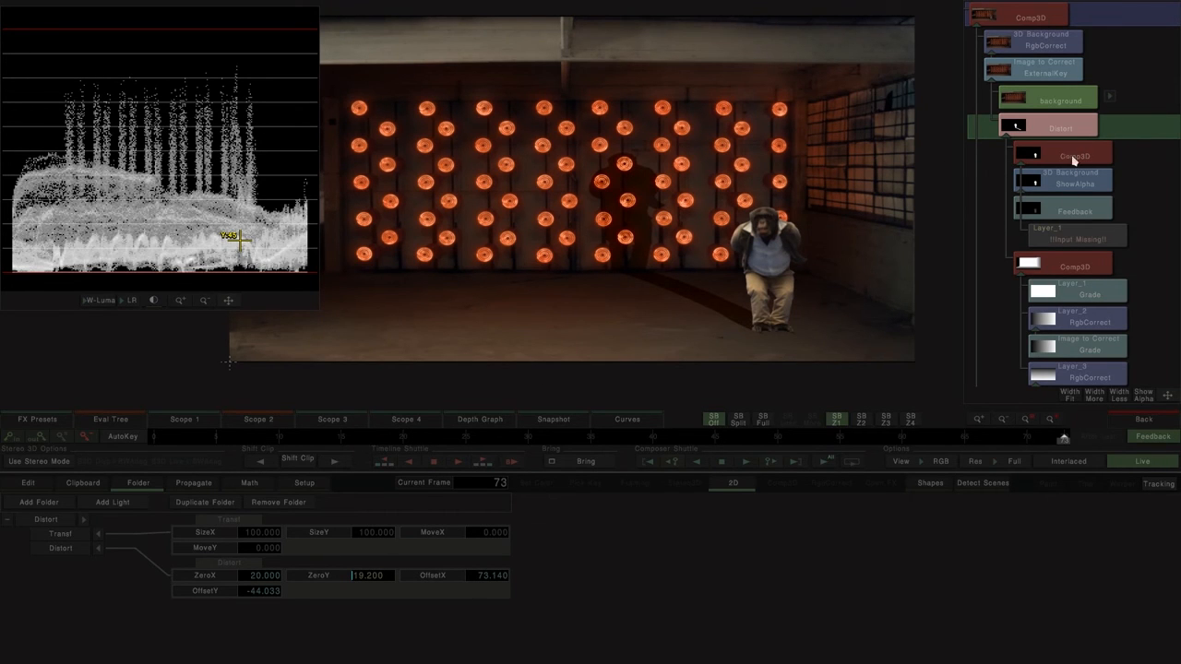
Step: Vary the Distort offsets to sweep the shadow across the floor and walls, and select the depth-map Comp3D for editing
{"action": "left_click", "coordinate": [61, 549]}
{"action": "left_click_drag", "start_coordinate": [482, 323], "coordinate": [692, 300]}
{"action": "left_click_drag", "start_coordinate": [485, 287], "coordinate": [683, 274]}
{"action": "left_click_drag", "start_coordinate": [601, 261], "coordinate": [715, 314]}
{"action": "left_click_drag", "start_coordinate": [753, 271], "coordinate": [1155, 288]}
{"action": "left_click_drag", "start_coordinate": [719, 289], "coordinate": [1176, 291]}
{"action": "left_click", "coordinate": [1073, 267]}
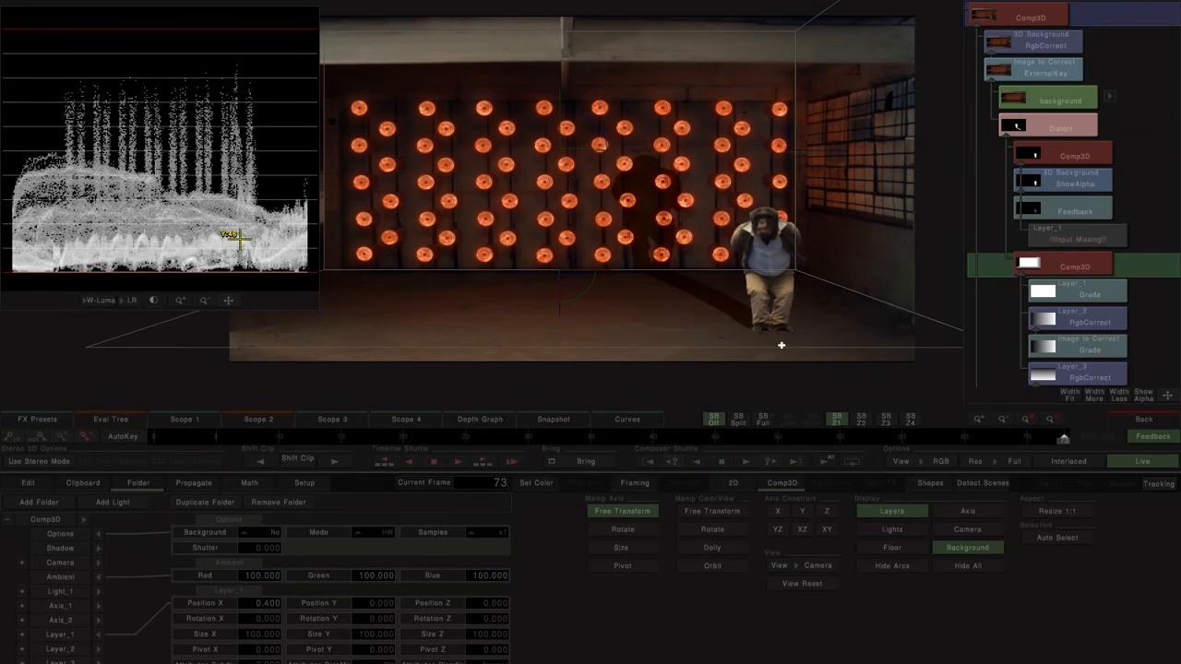
Step: Reposition the monkey in its own Comp3D, trying it sideways across the floor and placing it slightly lower, near the front edge
{"action": "scroll", "coordinate": [1153, 318], "scroll_direction": "down", "scroll_amount": 2}
{"action": "left_click", "coordinate": [1037, 347]}
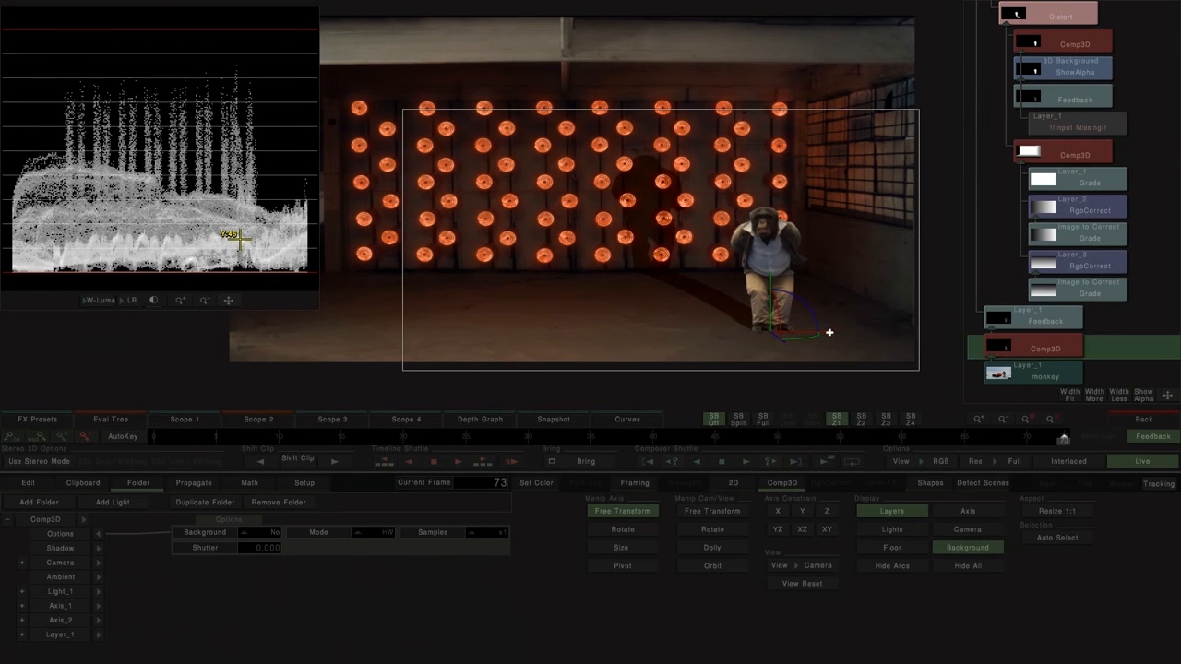
{"action": "left_click_drag", "start_coordinate": [830, 332], "coordinate": [781, 332]}
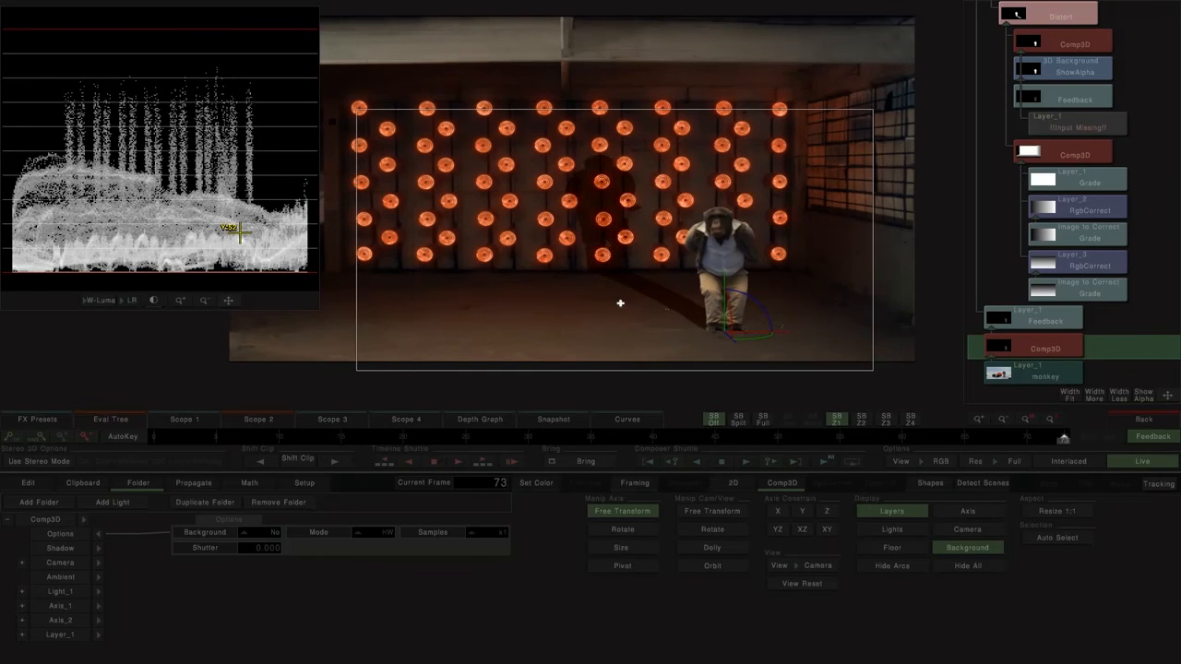
{"action": "left_click_drag", "start_coordinate": [620, 303], "coordinate": [620, 305]}
{"action": "left_click", "coordinate": [206, 305]}
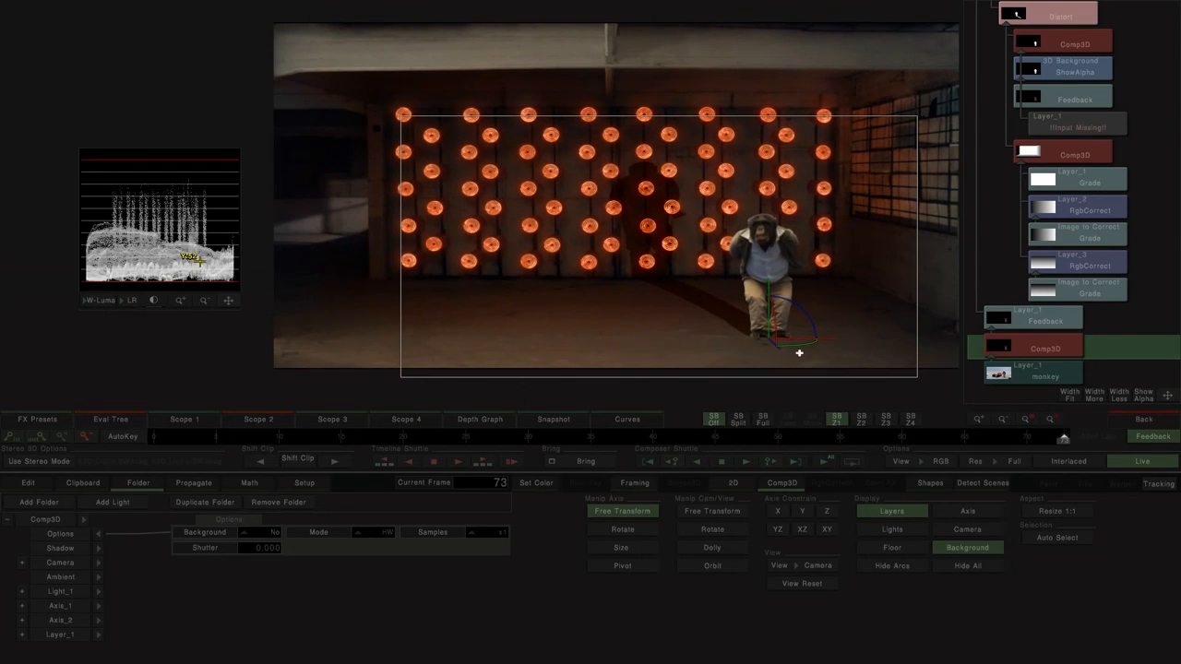
{"action": "left_click_drag", "start_coordinate": [824, 339], "coordinate": [853, 343]}
{"action": "mouse_move", "coordinate": [800, 285]}
{"action": "left_mouse_down"}
{"action": "mouse_move", "coordinate": [800, 250]}
{"action": "mouse_move", "coordinate": [800, 298]}
{"action": "left_mouse_up"}
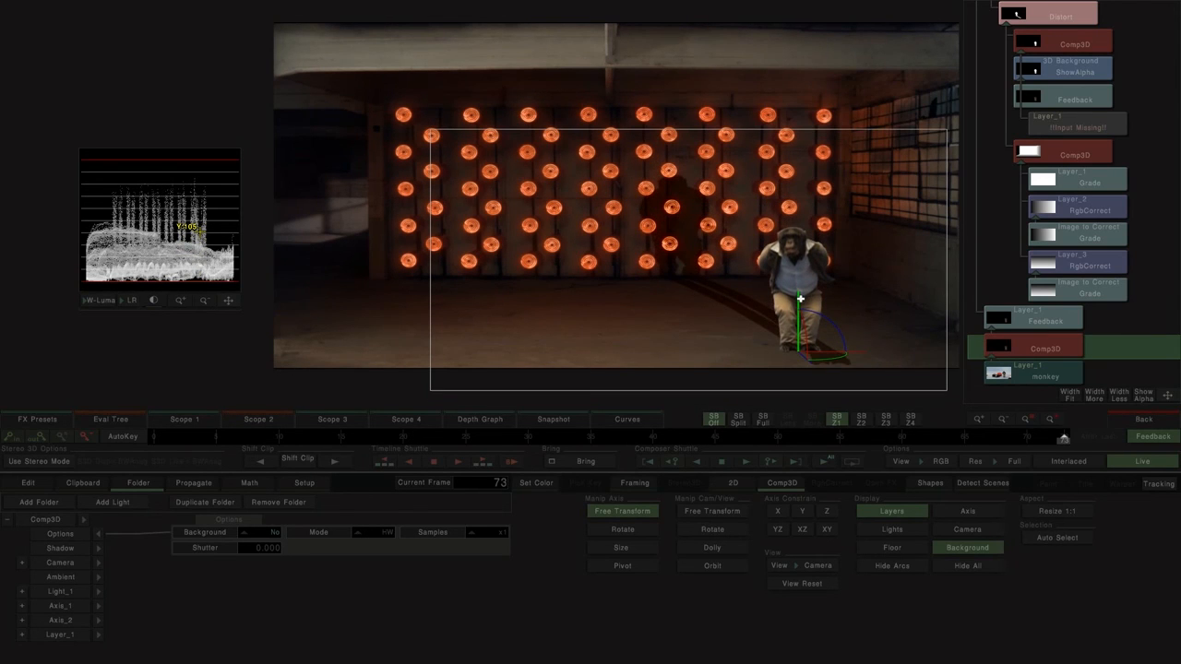
Step: Compare the composite with the depth-map Comp3D and read the depth level at the monkey's new foot position on the enlarged luma scope
{"action": "left_click", "coordinate": [1063, 155]}
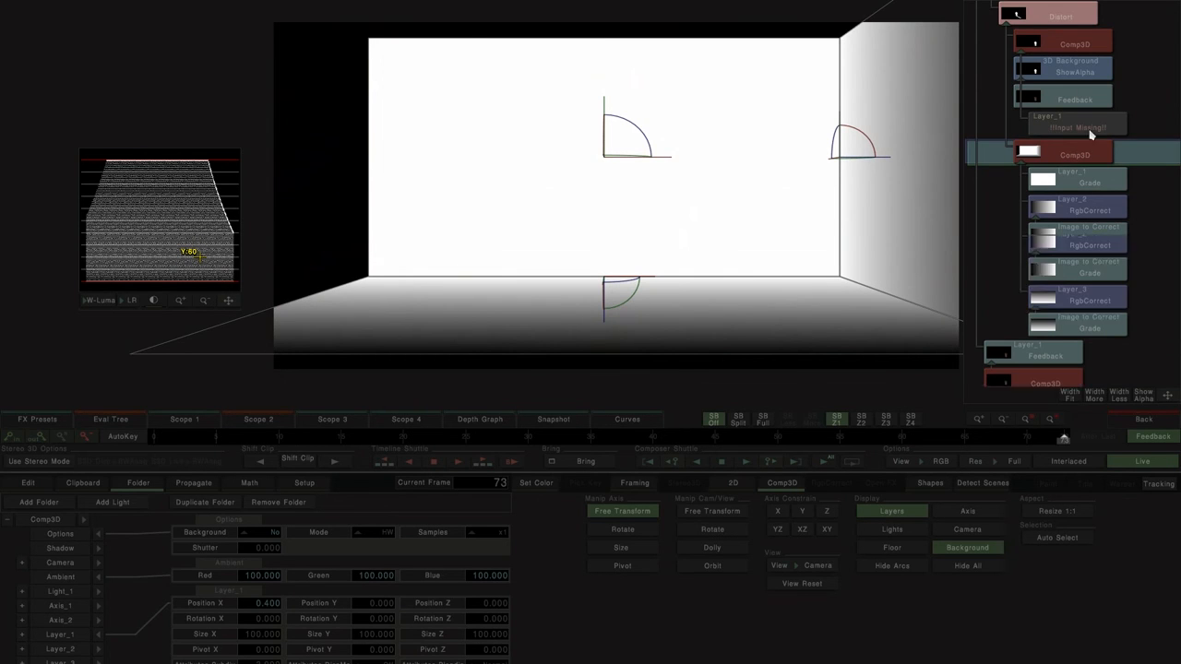
{"action": "scroll", "coordinate": [1078, 157], "scroll_direction": "up", "scroll_amount": 3}
{"action": "left_click", "coordinate": [1039, 17]}
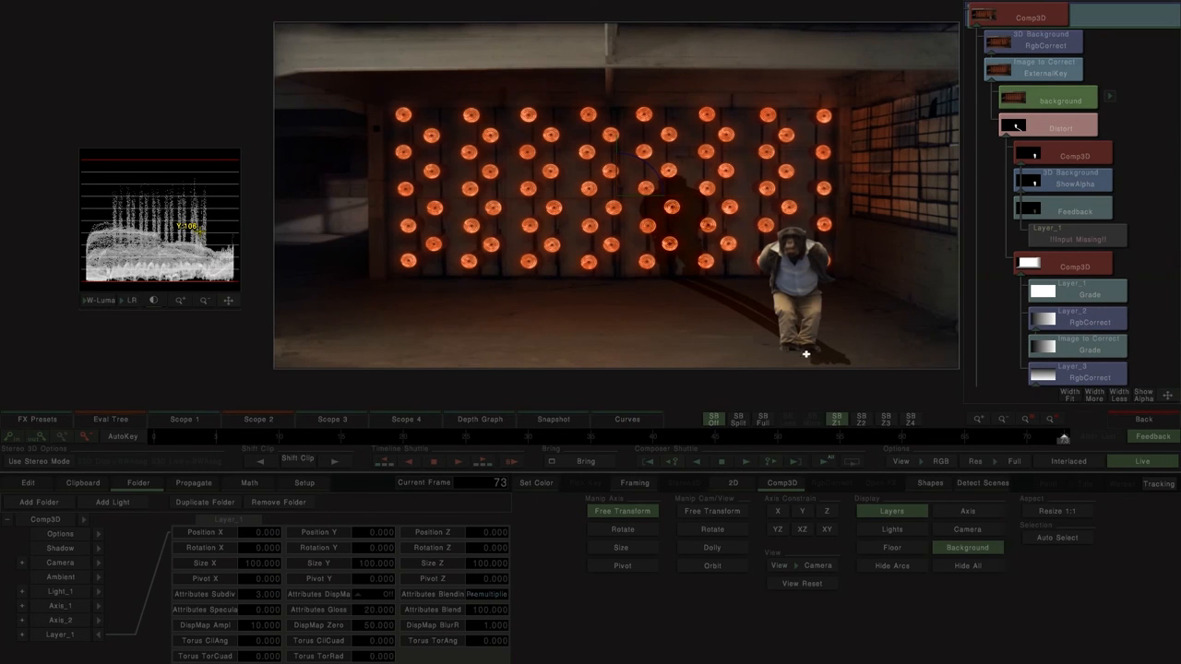
{"action": "left_click", "coordinate": [1074, 265]}
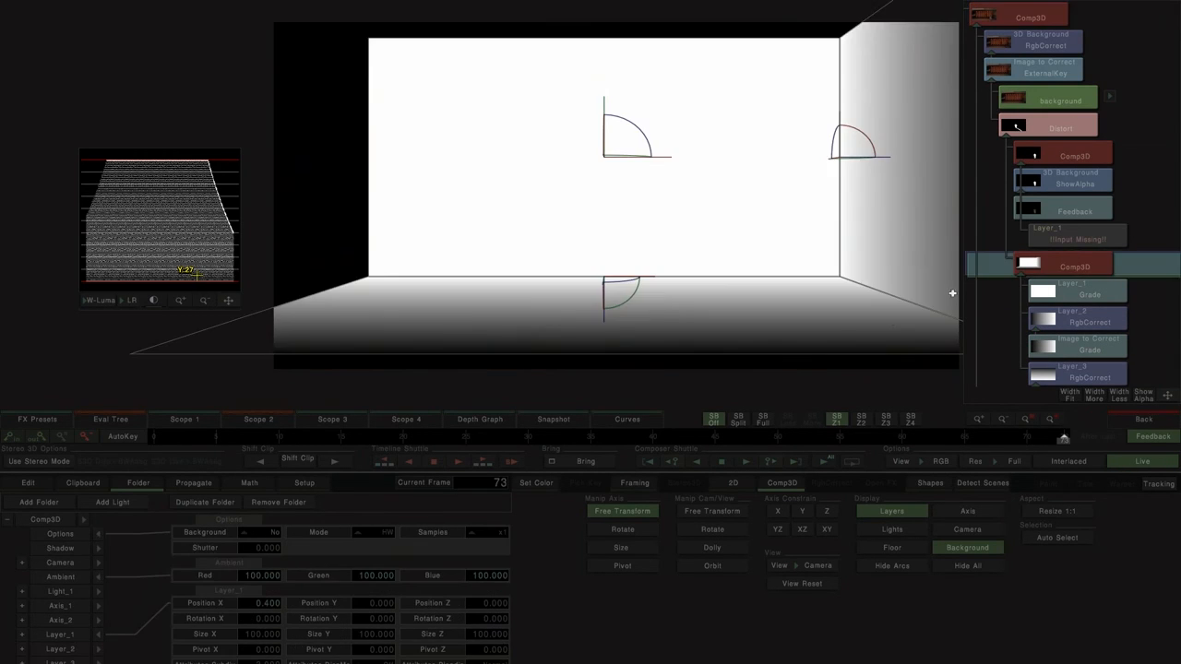
{"action": "left_click", "coordinate": [190, 301]}
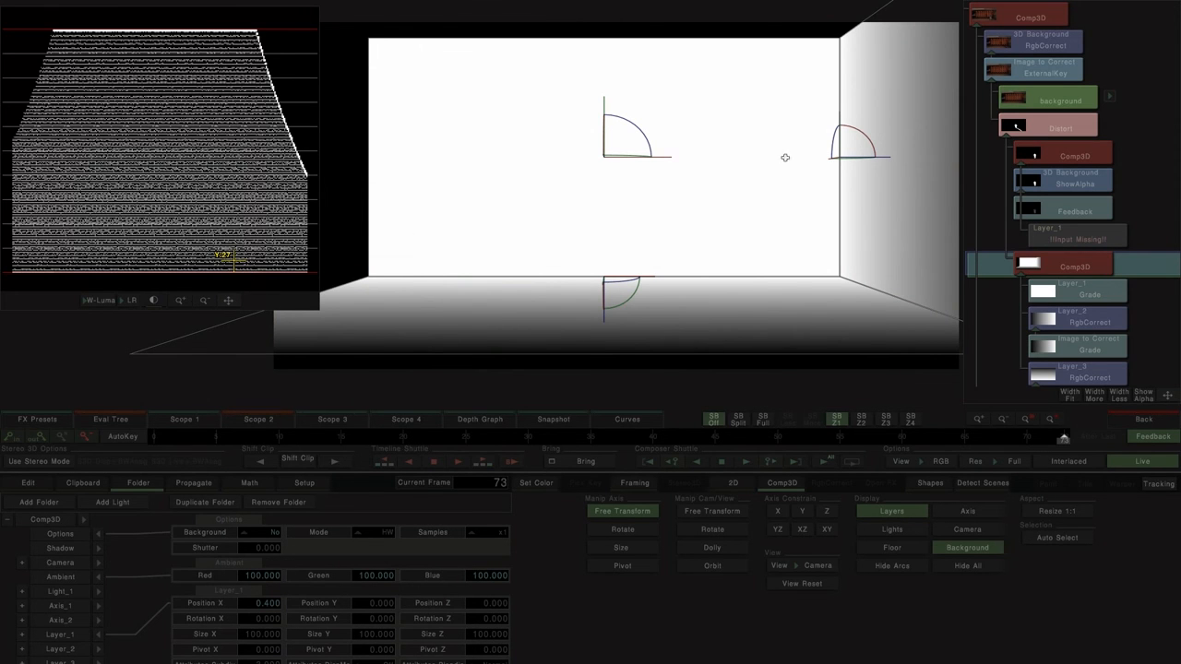
Step: Set Distort's ZeroX to 4 and ZeroY to 4.1, and vary its offsets together to sweep the shadow around the room
{"action": "left_click", "coordinate": [1061, 126]}
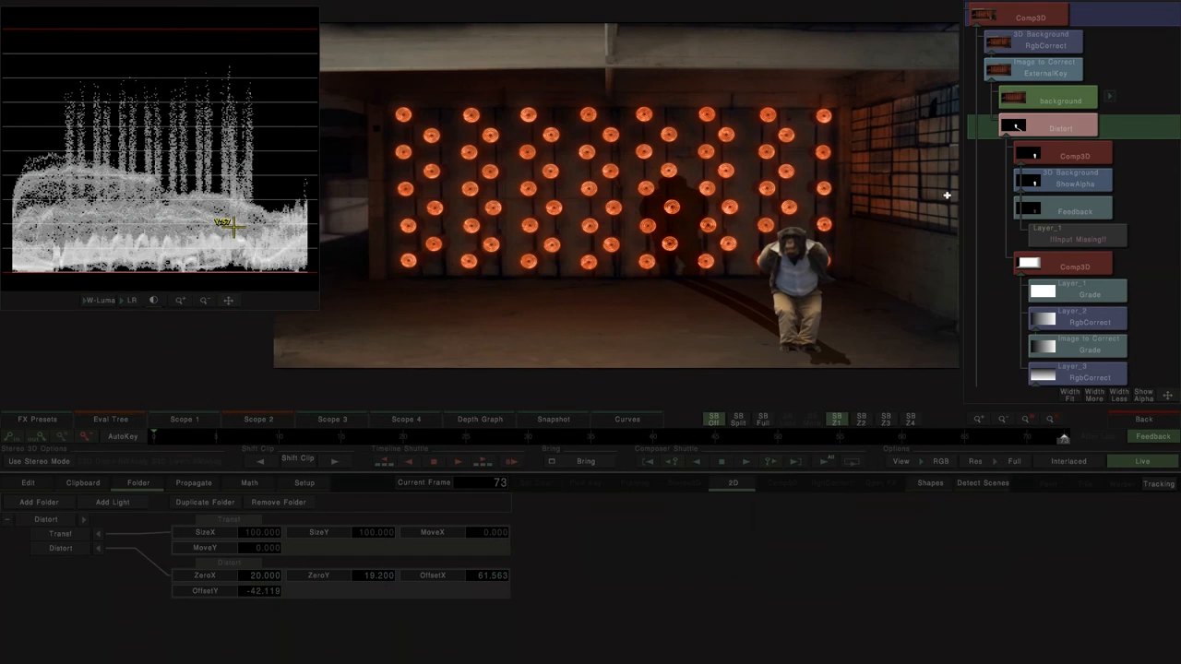
{"action": "left_click_drag", "start_coordinate": [367, 578], "coordinate": [294, 578]}
{"action": "left_click_drag", "start_coordinate": [364, 582], "coordinate": [370, 581]}
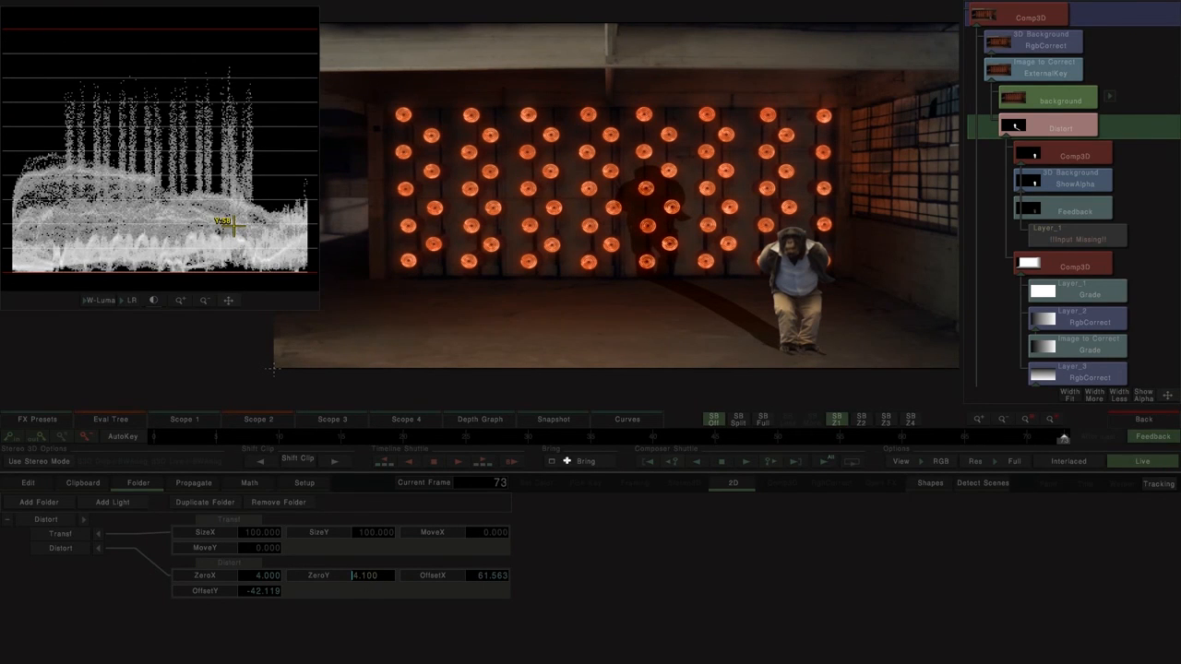
{"action": "left_click", "coordinate": [80, 549]}
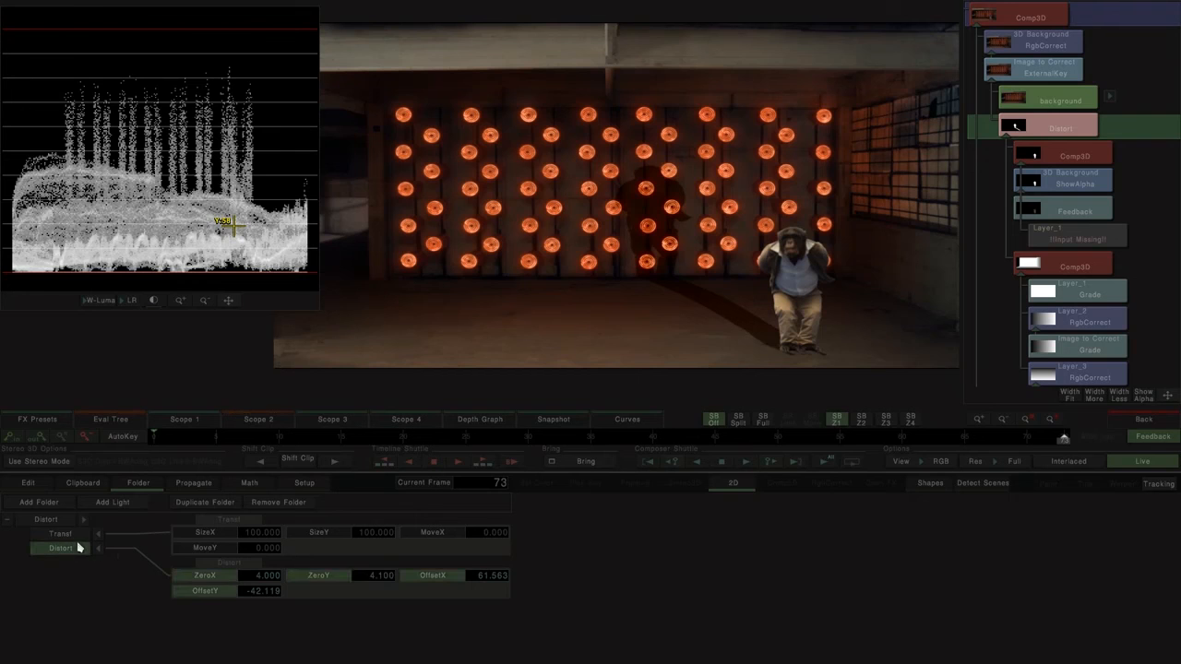
{"action": "left_click_drag", "start_coordinate": [601, 295], "coordinate": [636, 277]}
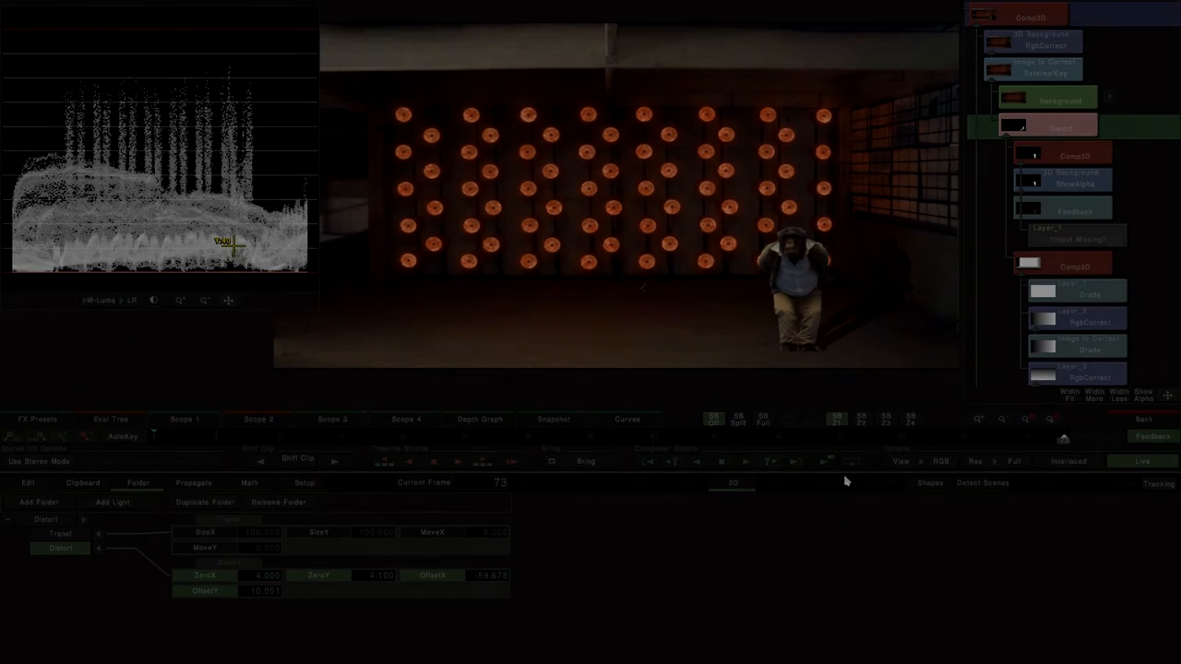